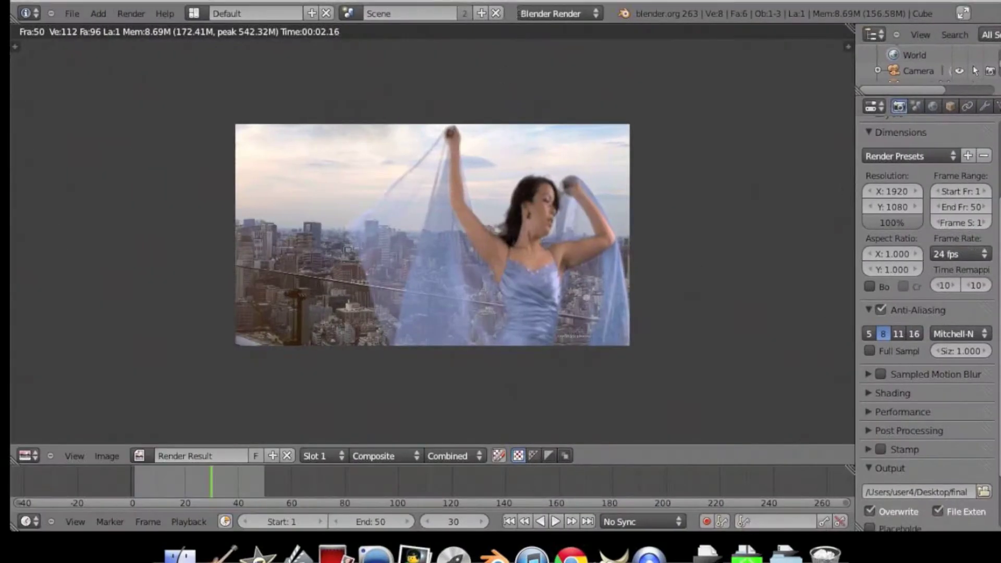
- Switch the render area to the 3D View showing the cube, camera and lamp
left_click(28, 456)
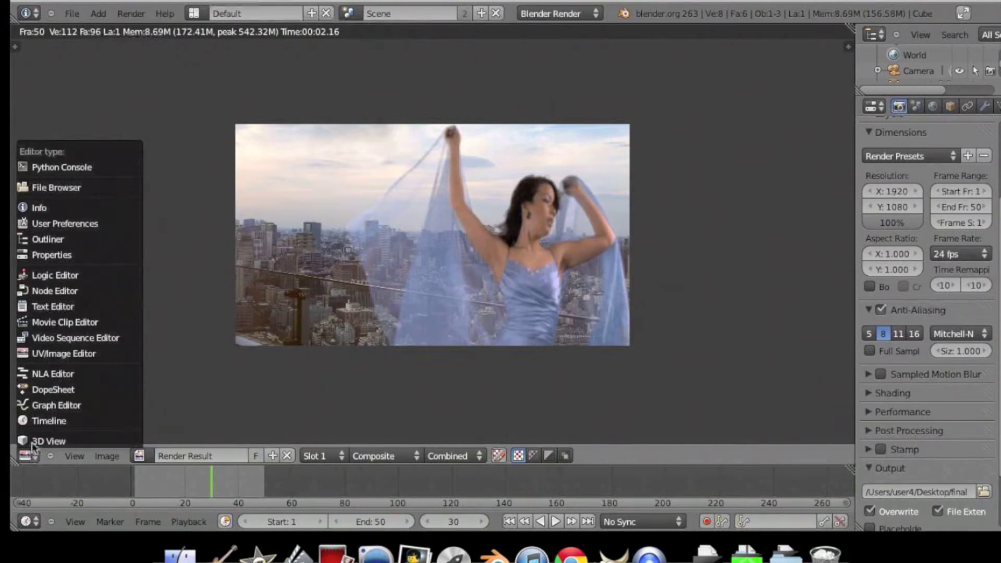
left_click(32, 442)
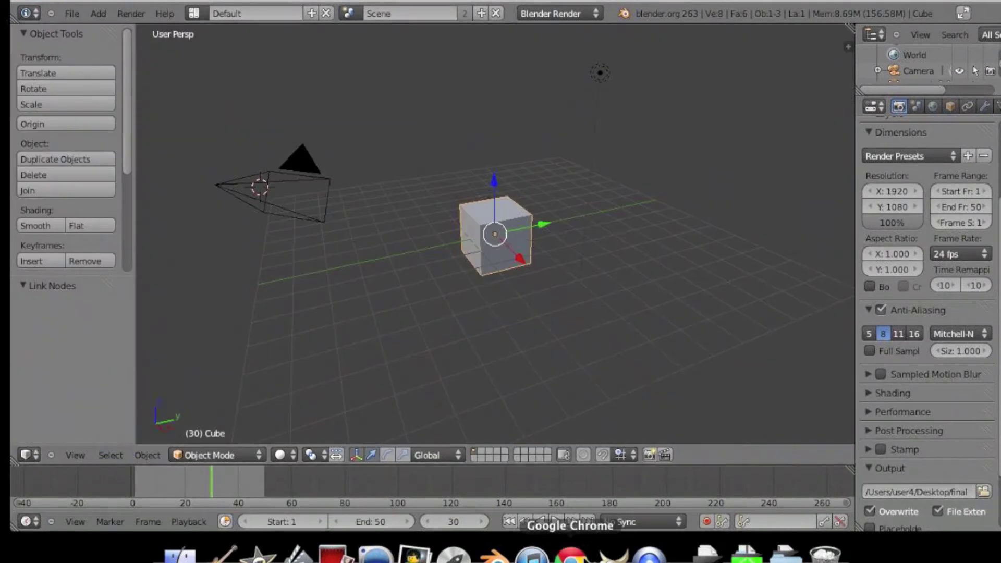
left_click(572, 555)
- Reopen the Hollywood Camera Work green screen plates page from Chrome's Recently closed list
left_click(227, 0)
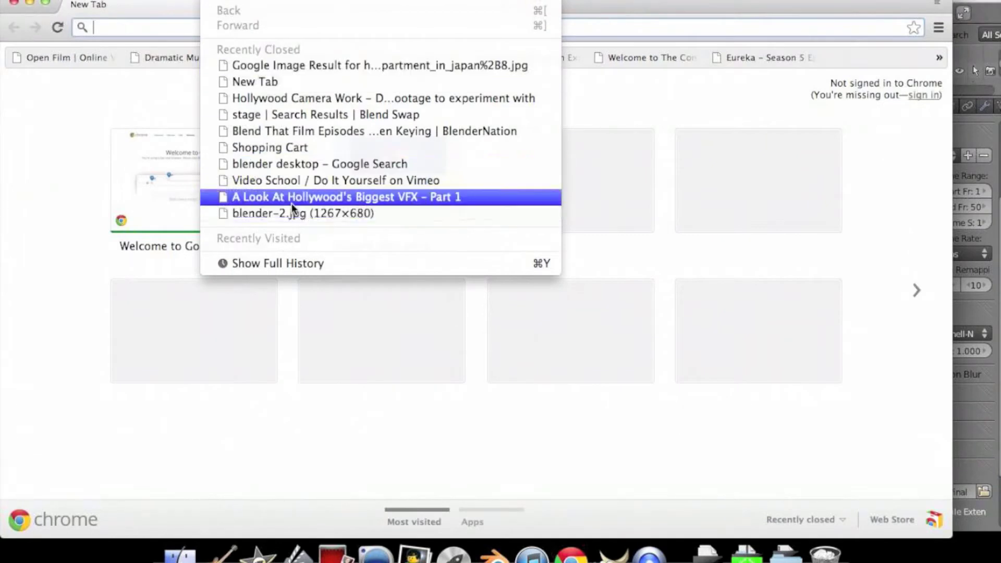
left_click(228, 115)
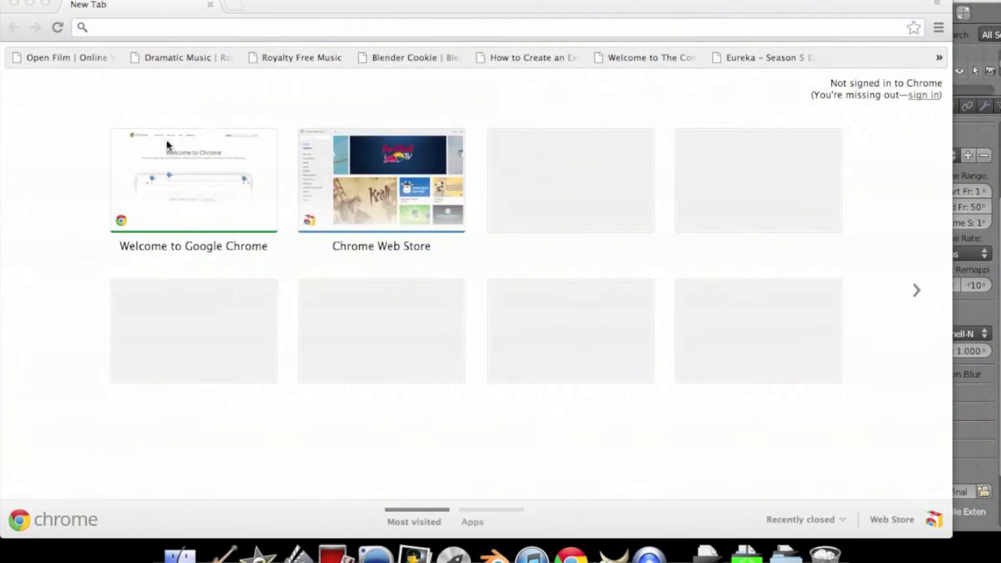
left_click(829, 520)
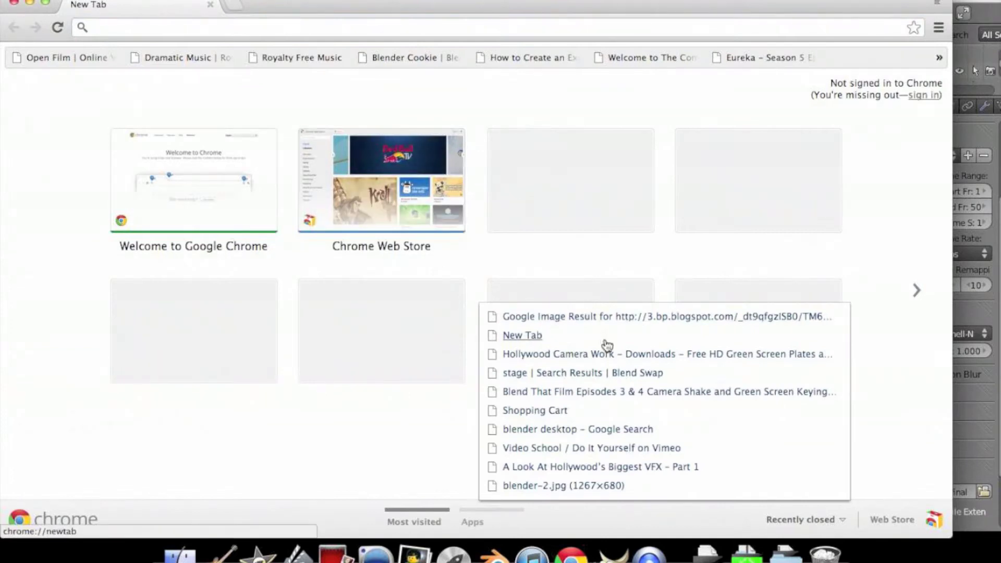
left_click(605, 358)
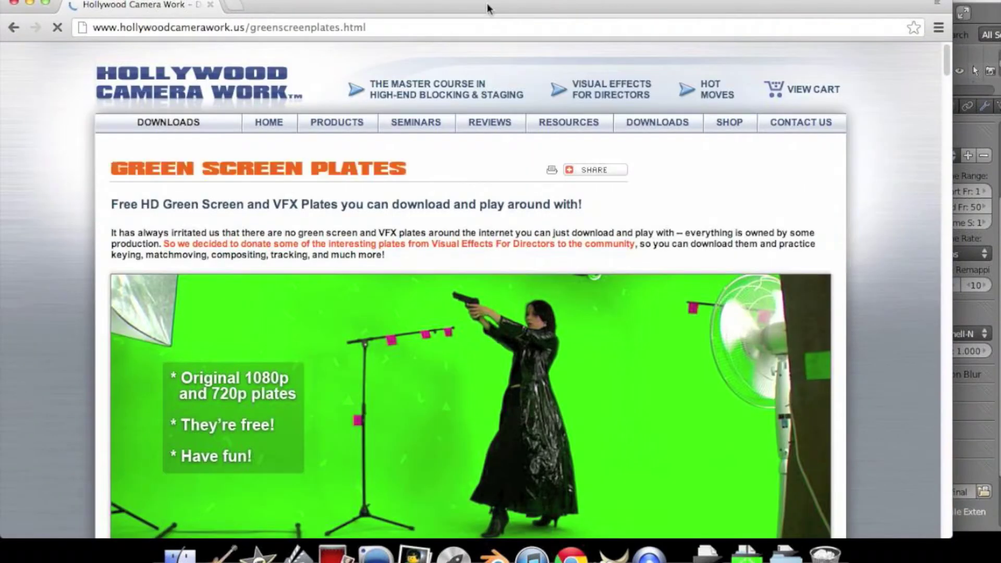
scroll(524, 313, "down", 10)
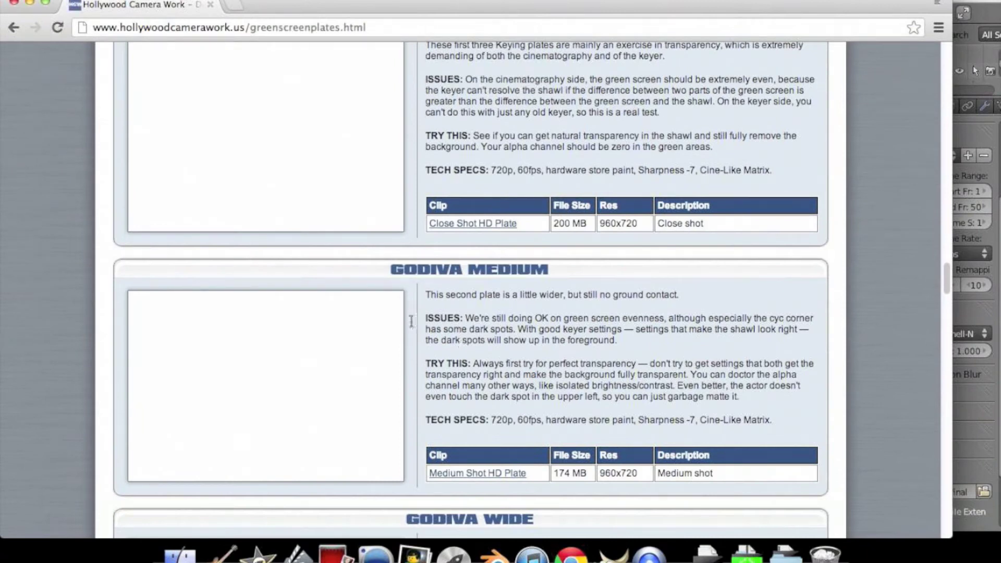
scroll(505, 398, "down", 1)
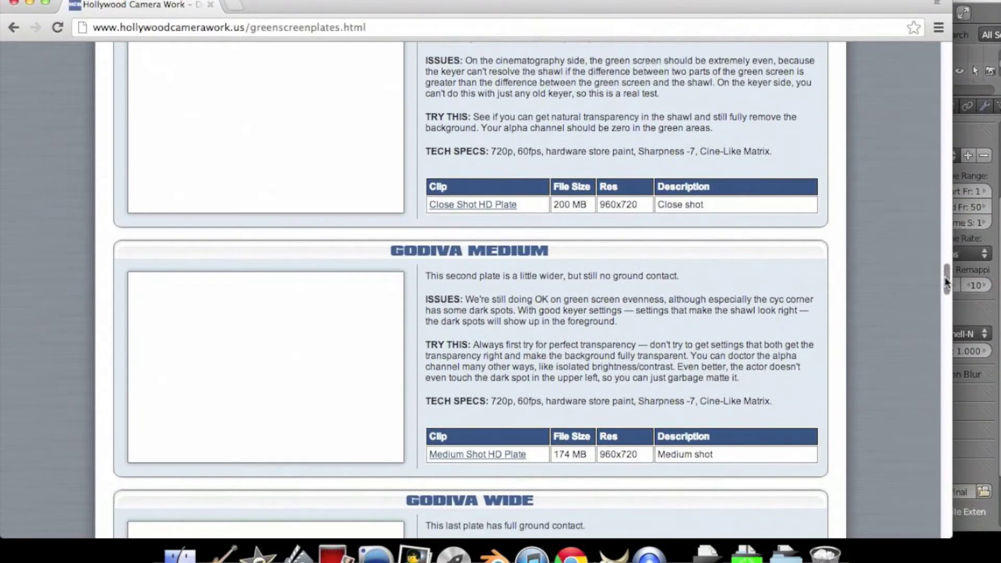
scroll(943, 285, "down", 3)
scroll(939, 286, "down", 3)
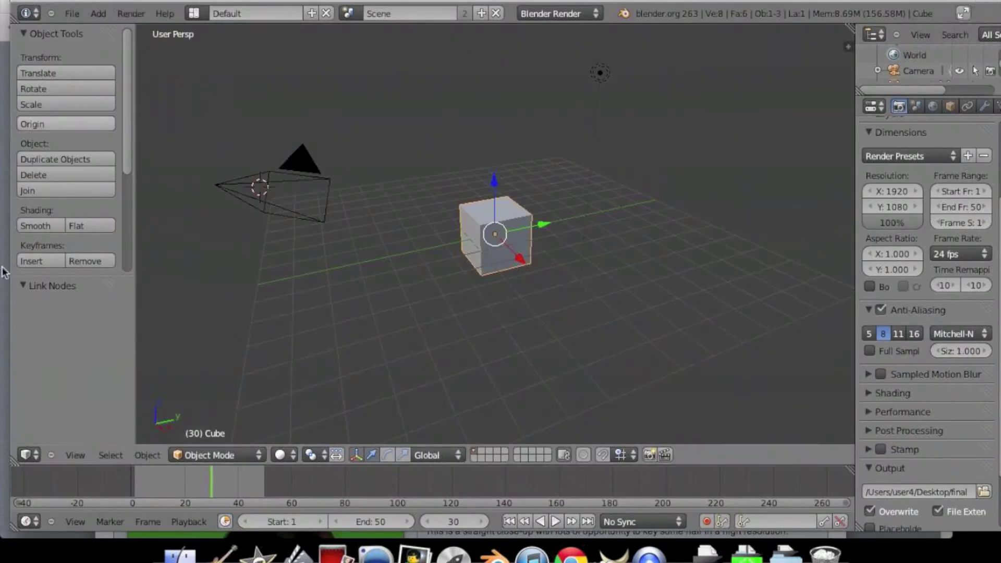
- Minimize Chrome and shift the Blender window down and back to peek at the desktop
left_click(7, 55)
left_click(28, 5)
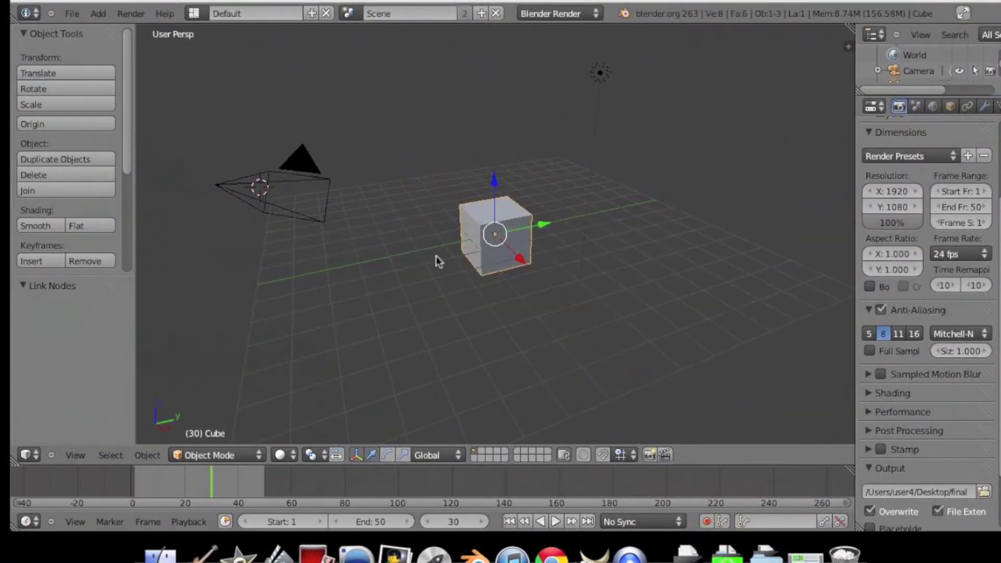
left_click_drag(543, 4, 524, 401)
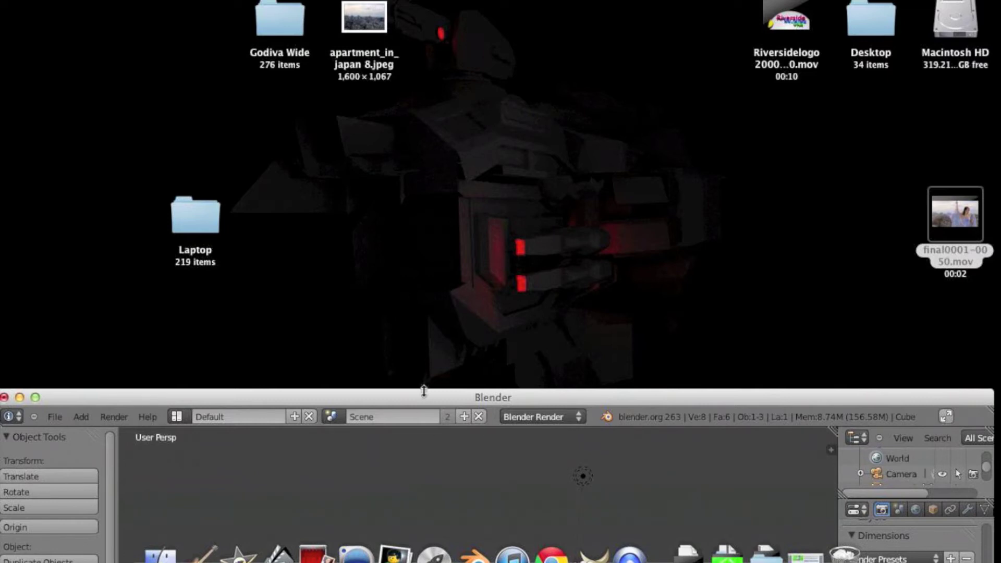
mouse_move(426, 398)
left_mouse_down()
mouse_move(451, 2)
mouse_move(429, 1)
left_mouse_up()
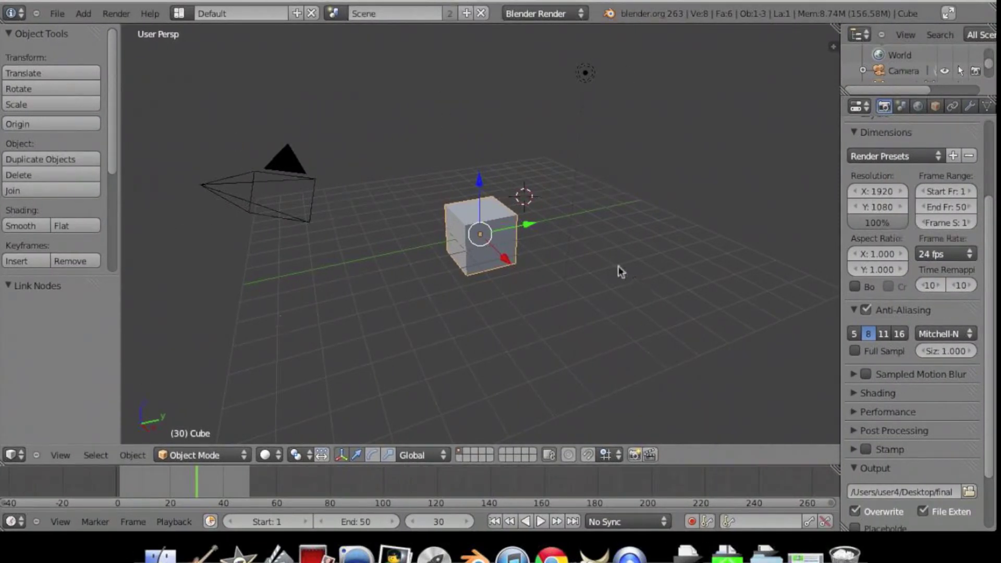
- Turn the main area into the Node Editor showing the compositing node tree
left_click(14, 457)
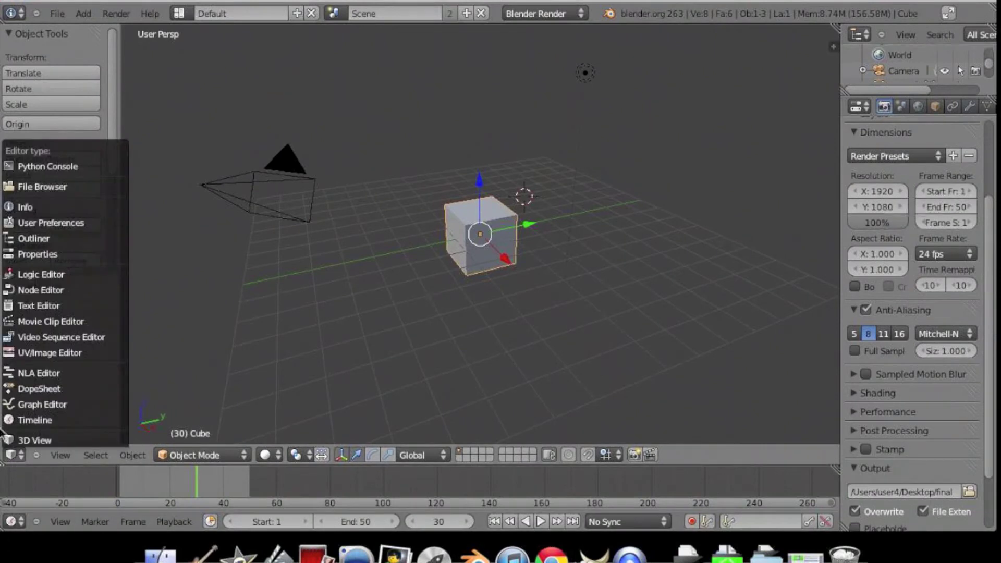
left_click(14, 456)
left_click(42, 291)
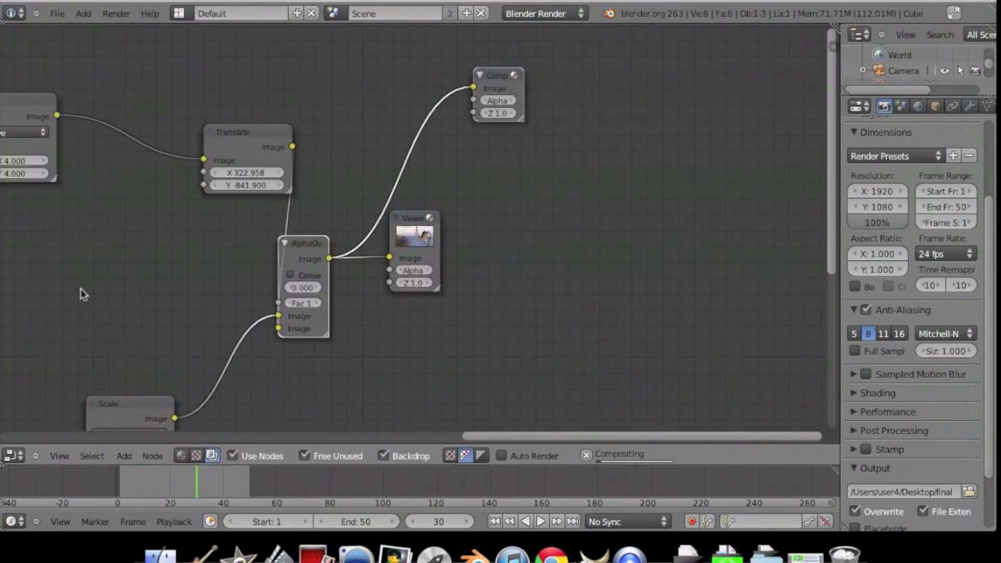
- Reload the default start-up file via File > New
left_click(57, 13)
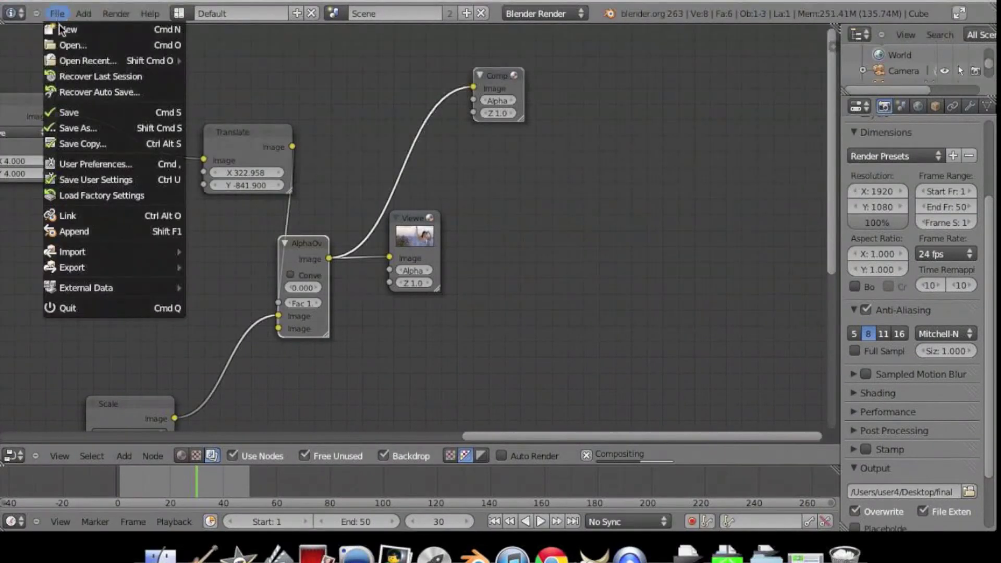
left_click(62, 31)
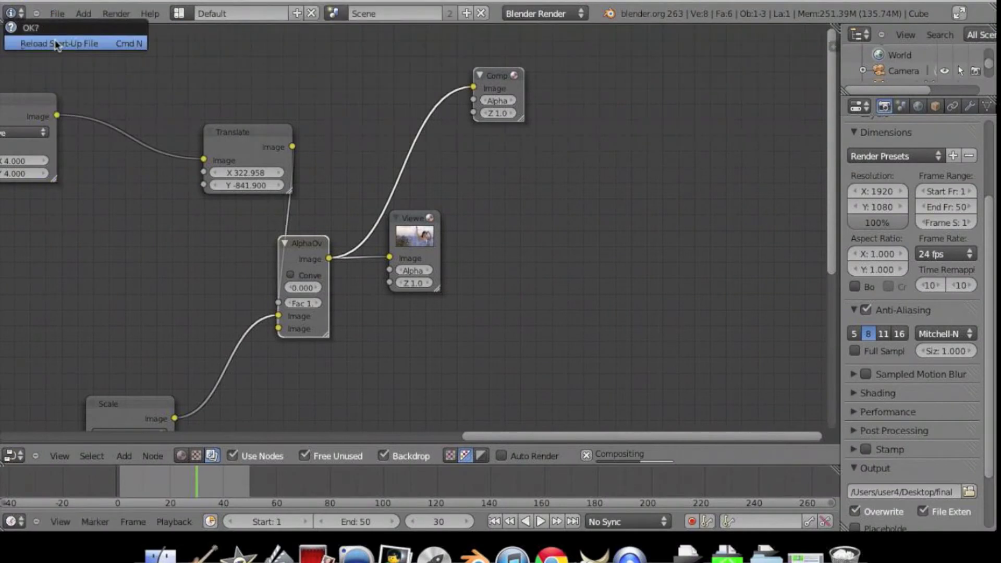
left_click(57, 44)
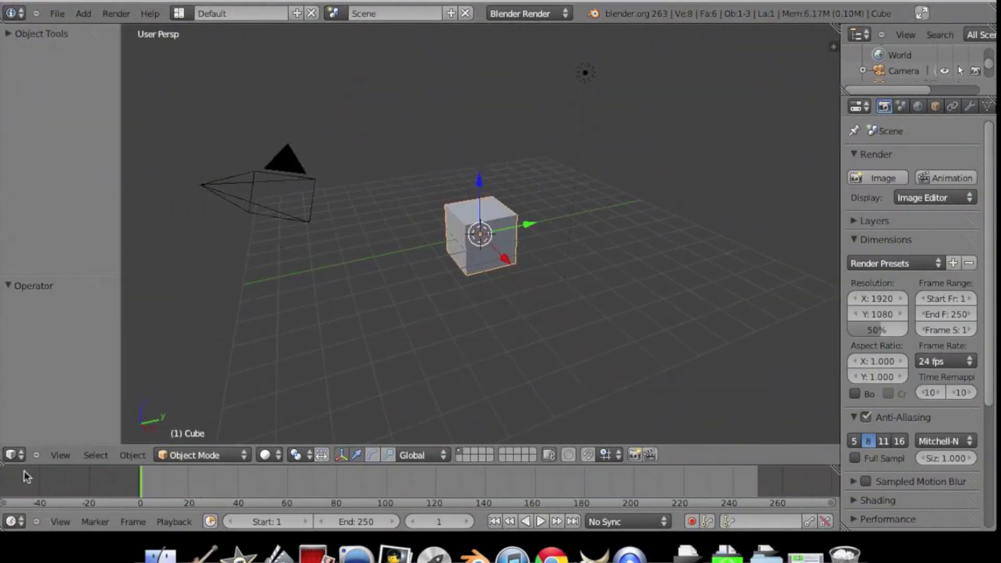
- Turn the main area into a Node Editor with compositing nodes enabled
left_click(19, 457)
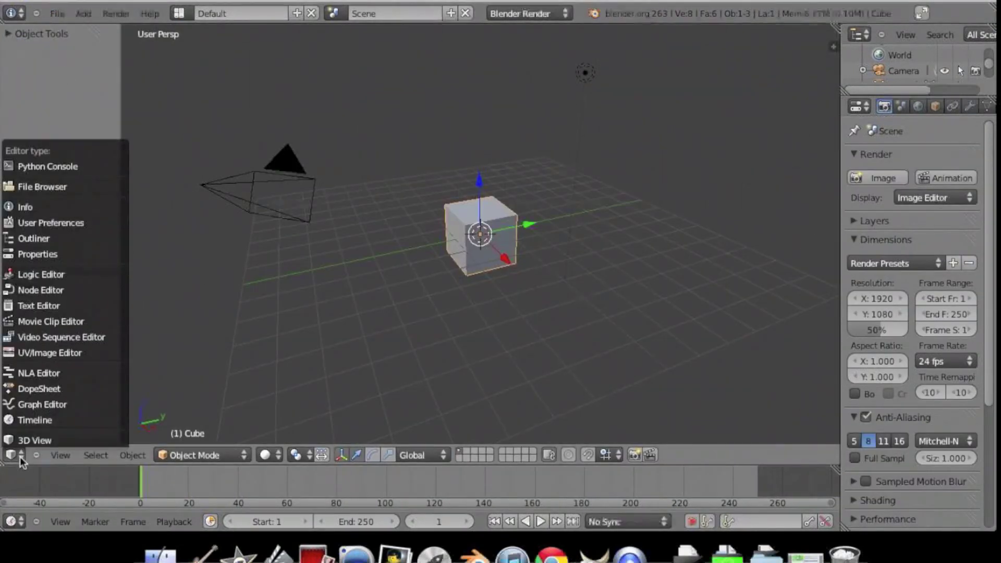
left_click(61, 291)
middle_click_drag(179, 311, 290, 292)
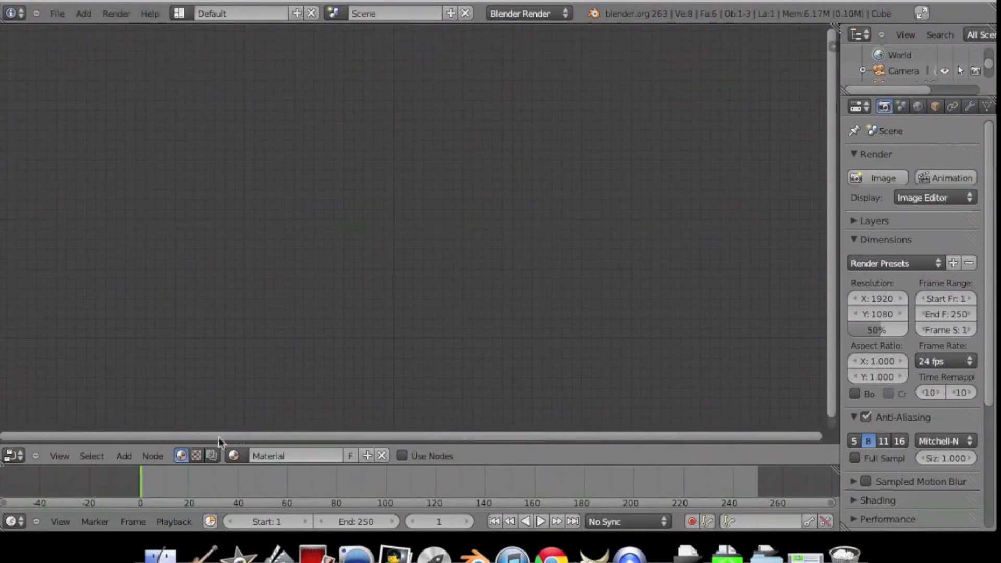
left_click(211, 456)
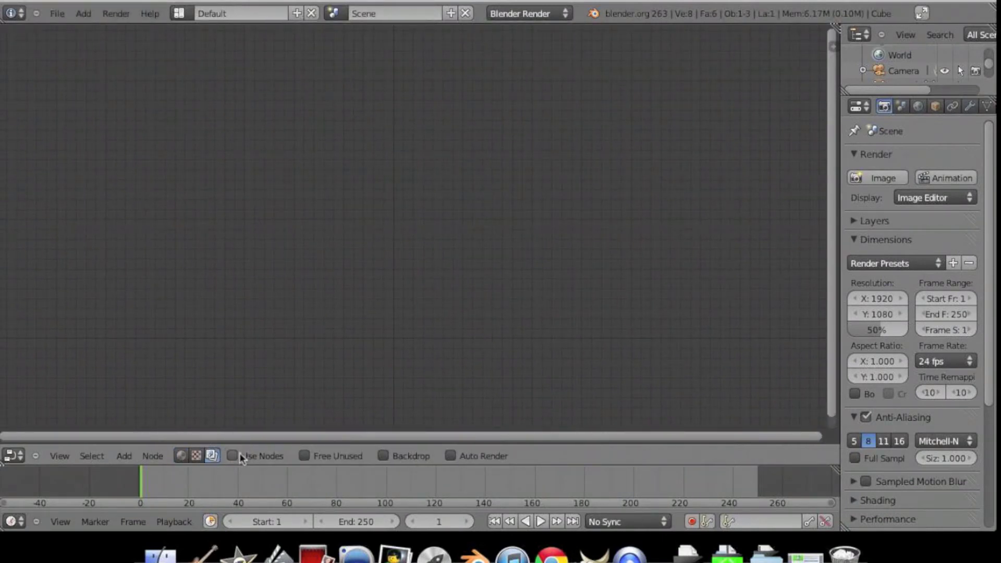
left_click(233, 455)
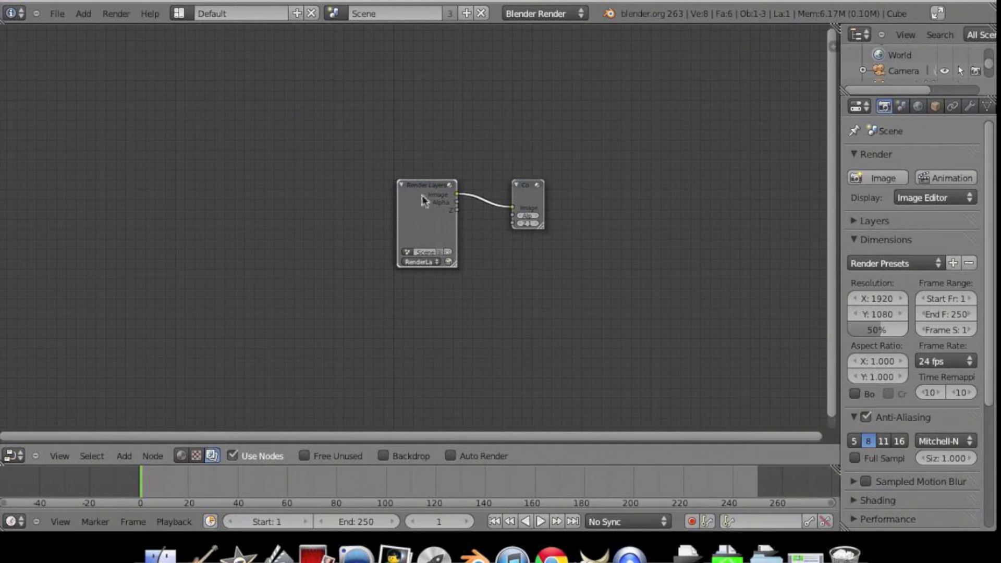
- Rearrange the Render Layers and Composite nodes, then delete Render Layers
left_click_drag(422, 195, 300, 225)
left_click_drag(528, 194, 551, 222)
left_click_drag(277, 222, 289, 218)
key("x")
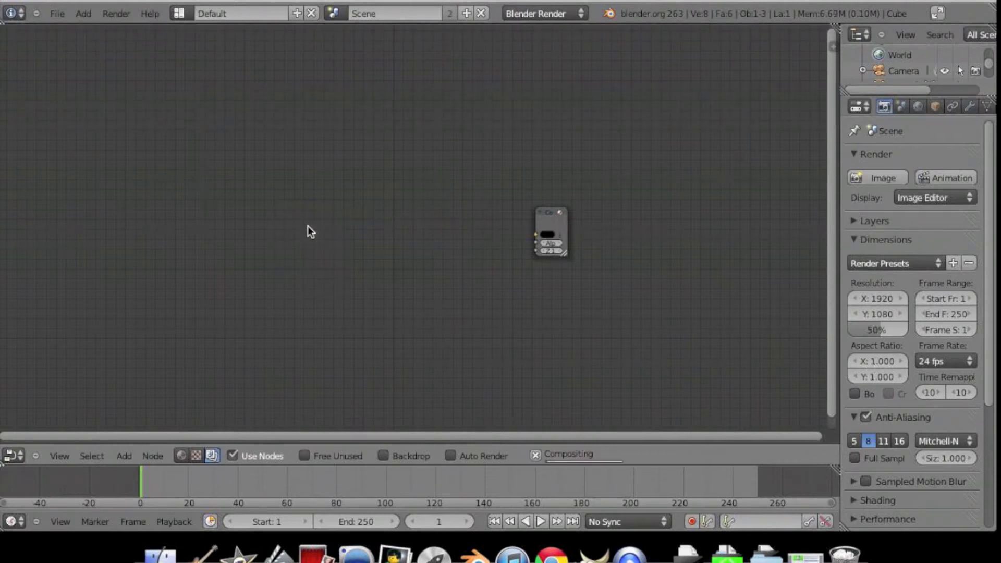
- Add a Viewer node below Composite and an Image input node at left
key("shift+a")
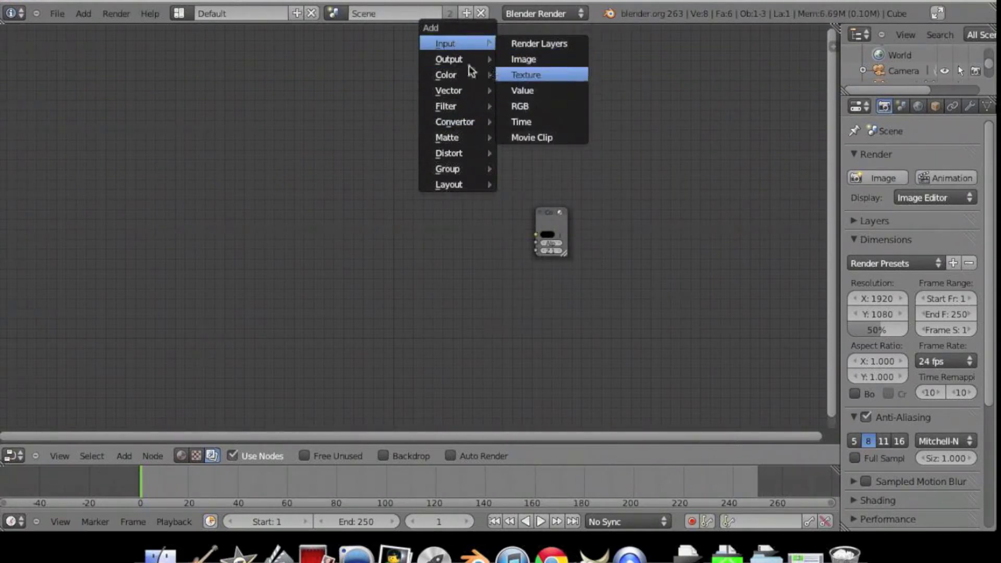
mouse_move(449, 60)
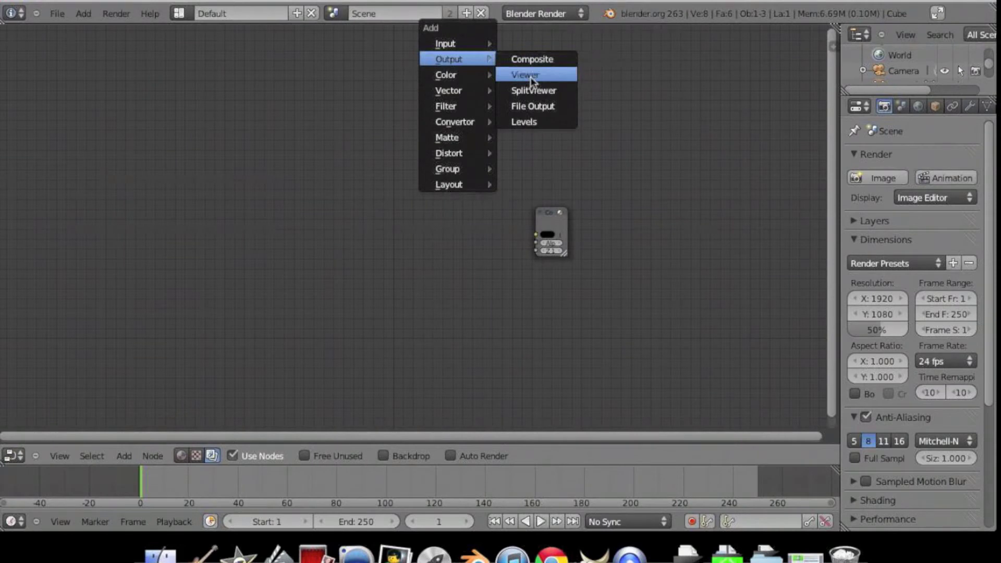
left_click(529, 79)
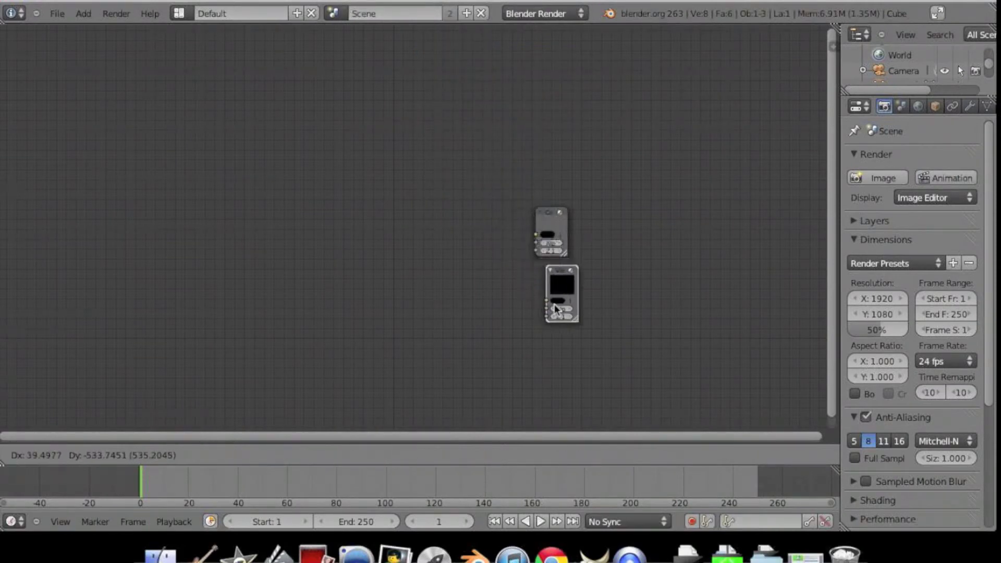
left_click(553, 319)
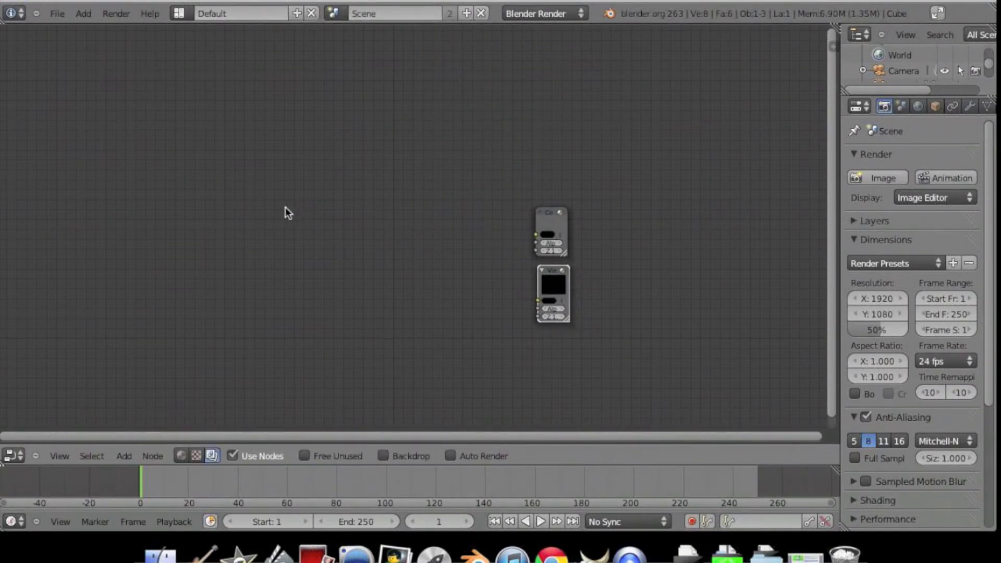
key("shift+a")
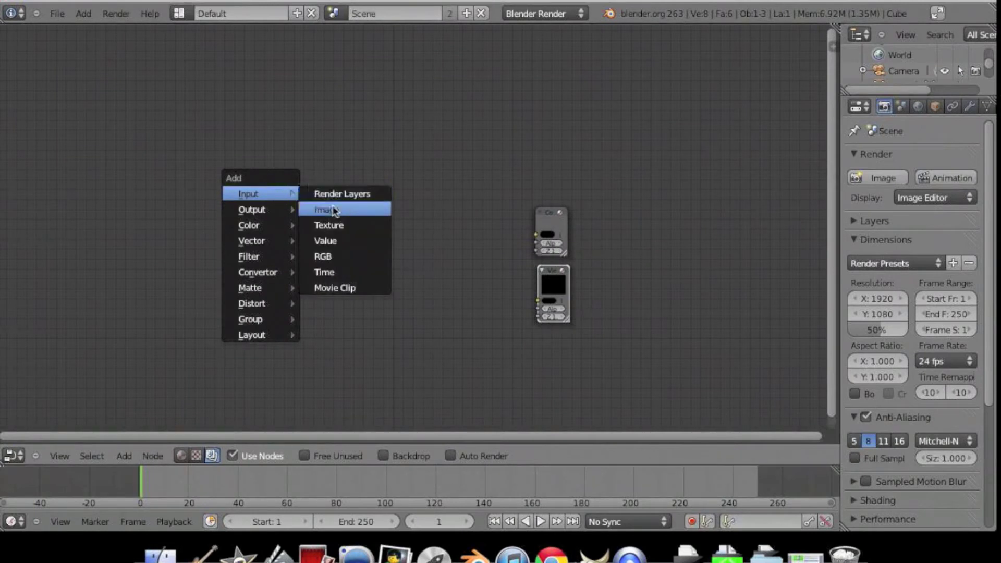
left_click(333, 210)
left_click(259, 239)
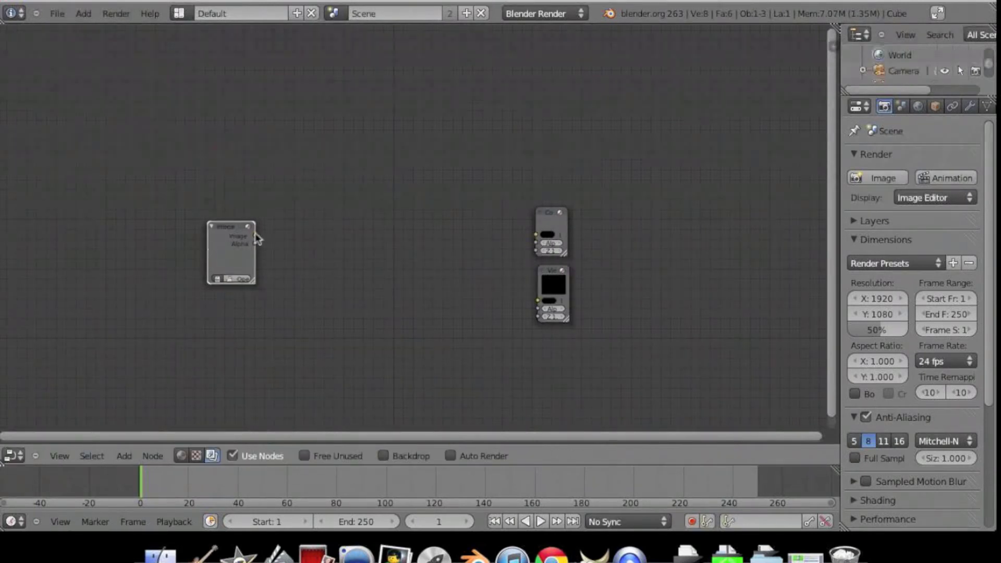
- Browse to Desktop/Godiva Wide and box-select the hcw_godiva_wide PNG frames
left_click(241, 279)
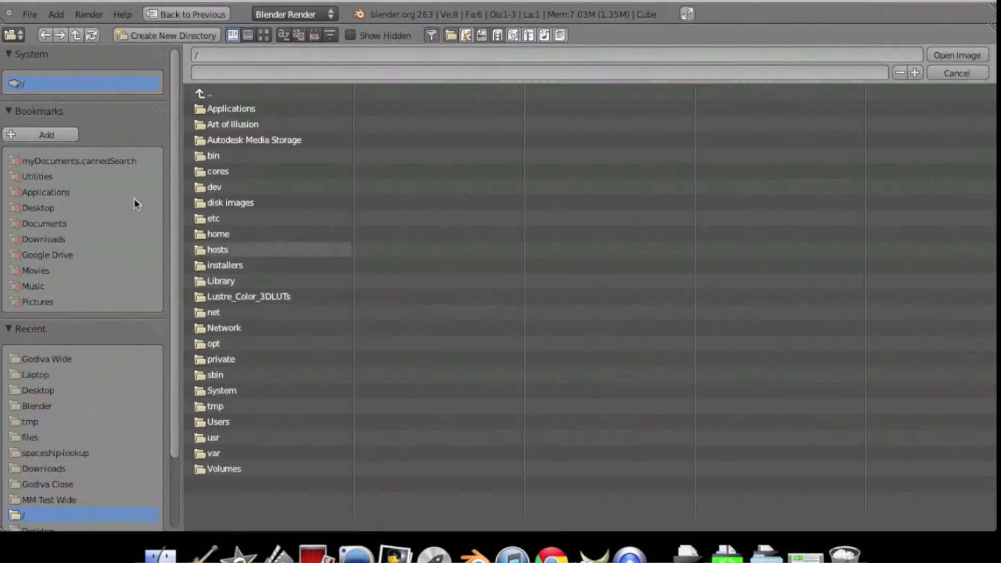
left_click(40, 207)
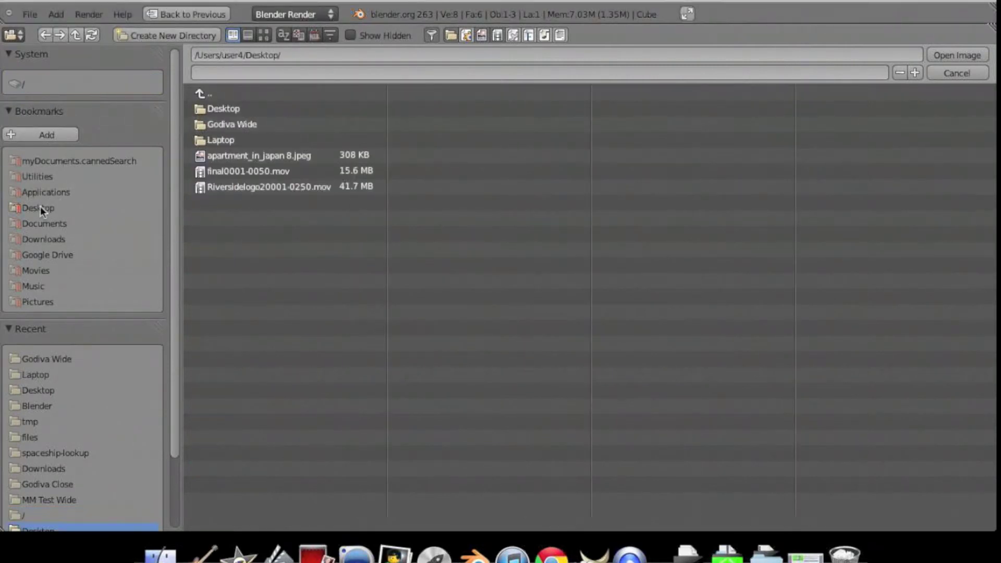
left_click(216, 124)
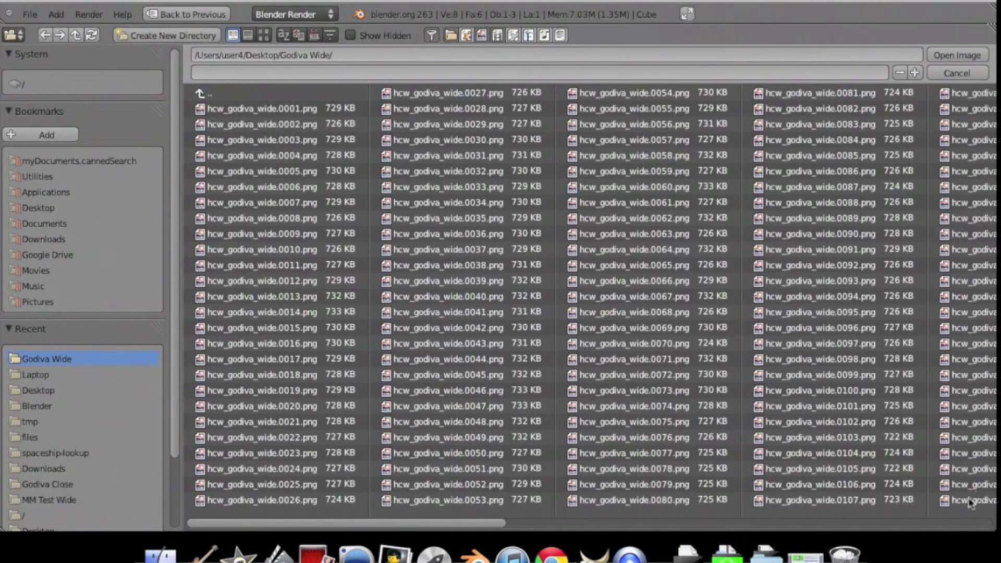
left_click_drag(966, 509, 217, 91)
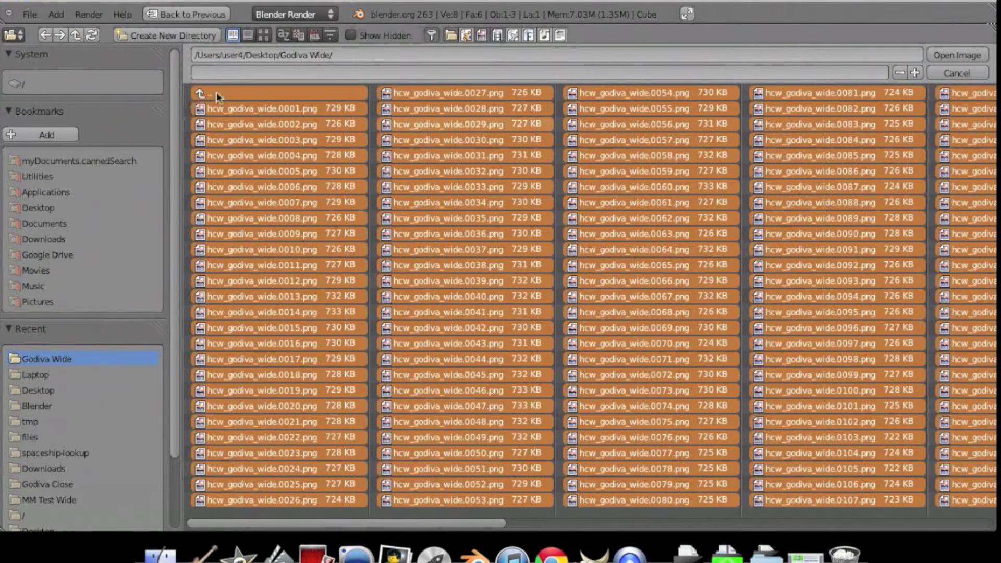
- Load the frames, set Source to Image Sequence, and link Image to Composite and Viewer
left_click(961, 55)
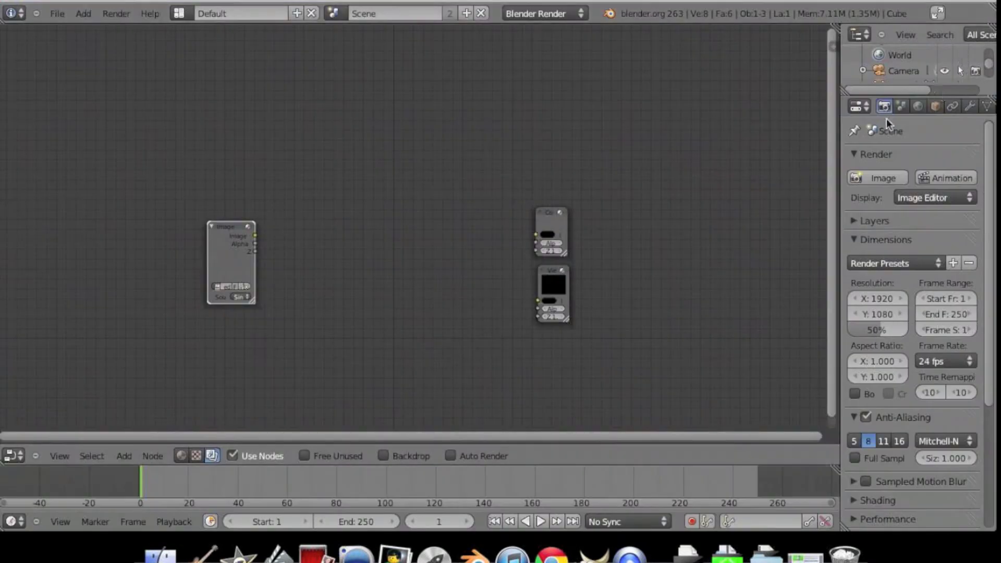
scroll(230, 279, "up", 2)
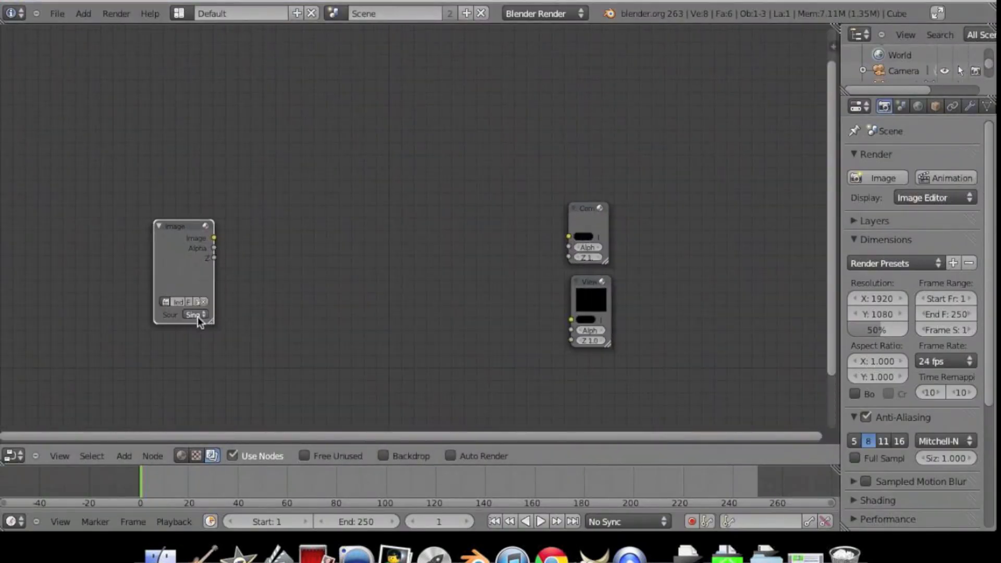
left_click(200, 317)
left_click(209, 295)
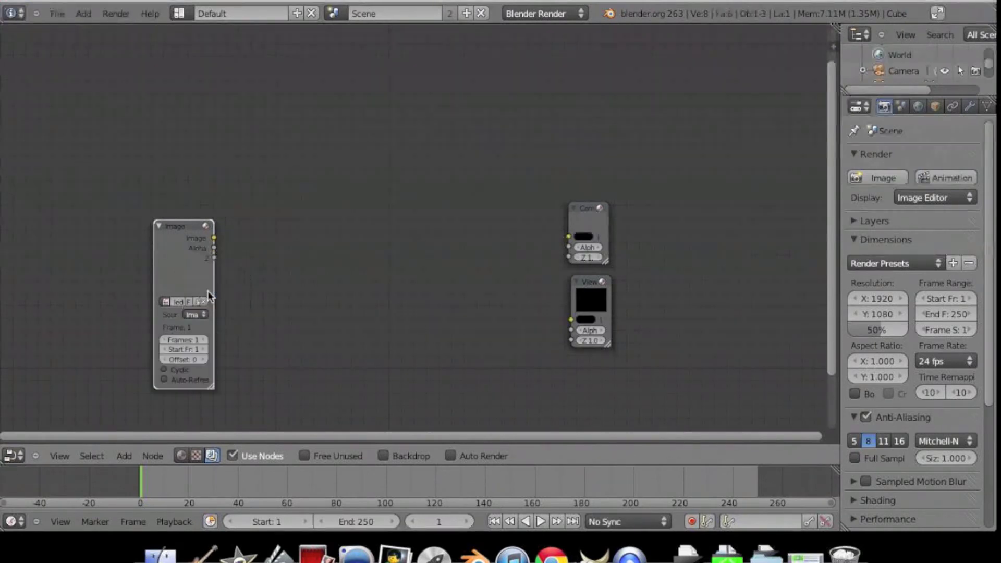
left_click_drag(213, 238, 568, 237)
left_click_drag(213, 238, 572, 320)
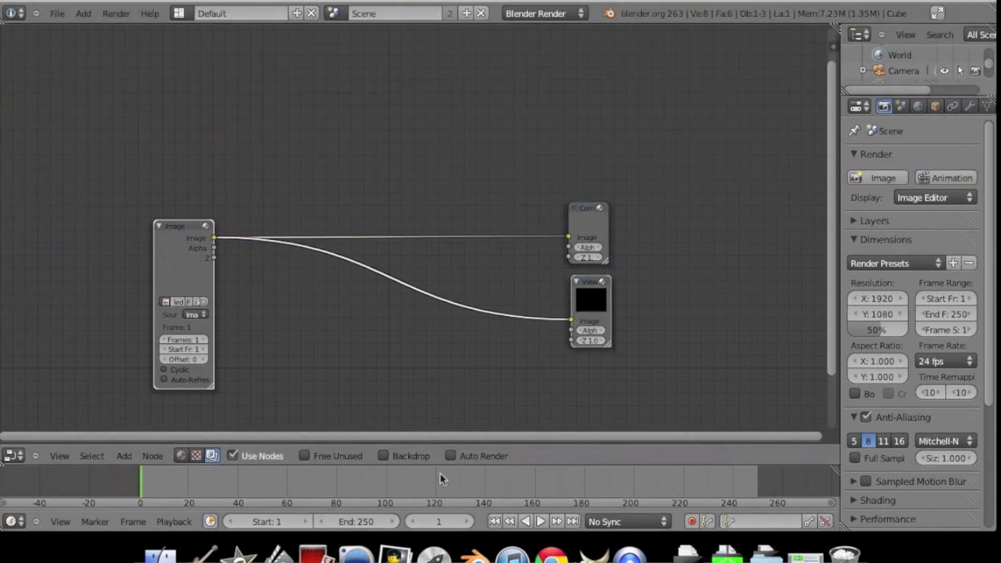
- Enable Backdrop, move the Image node up-right, and change its source type
left_click(383, 456)
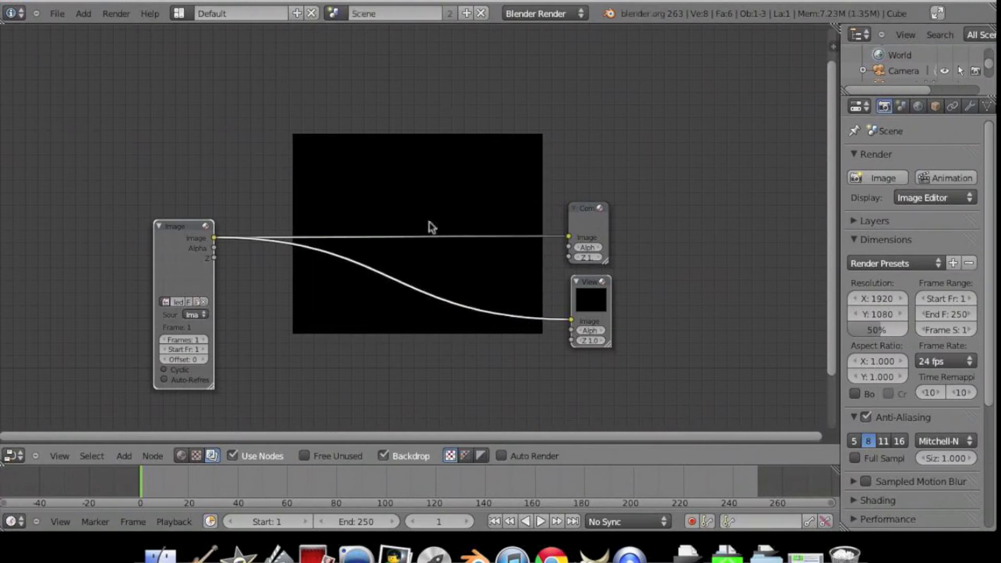
left_click_drag(179, 210, 208, 164)
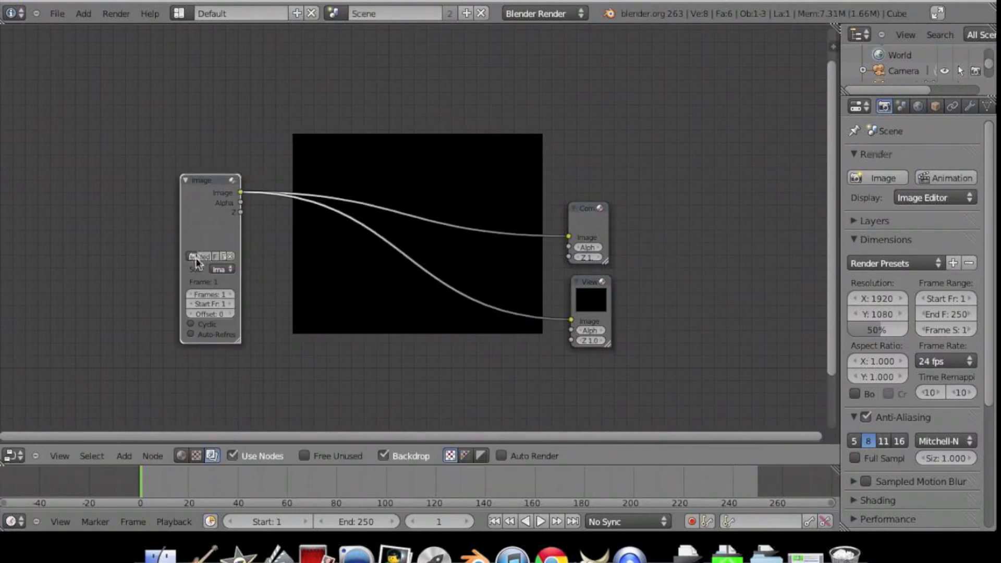
left_click(224, 269)
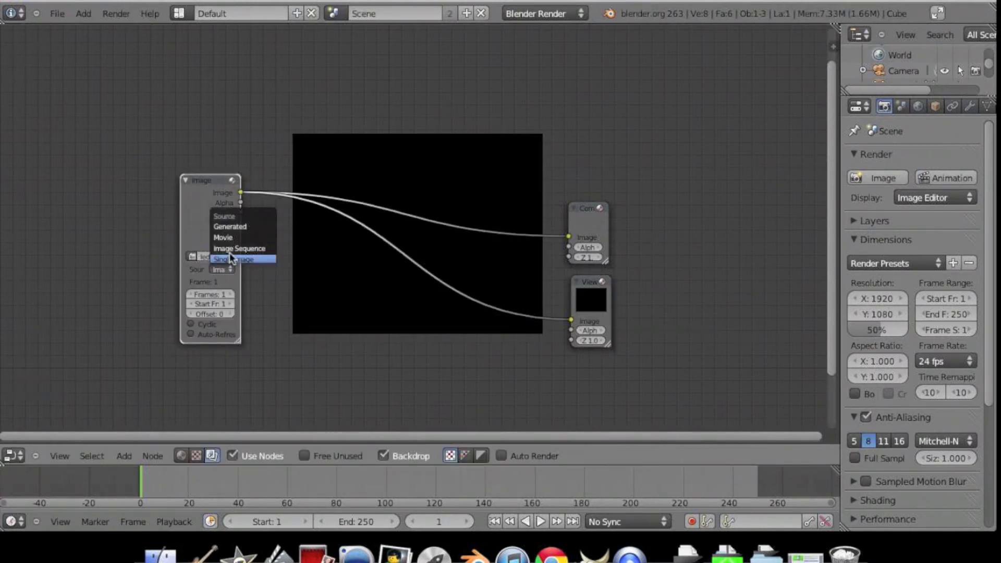
left_click(231, 260)
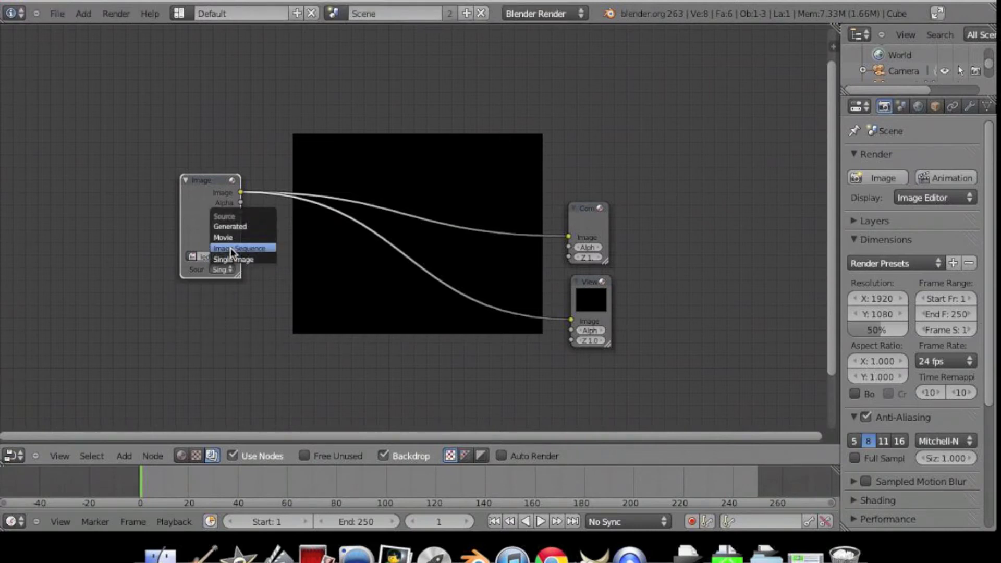
left_click(231, 248)
- Select all hcw_godiva_wide PNGs in Desktop/Godiva Wide and open them in the Image node
left_click(231, 257)
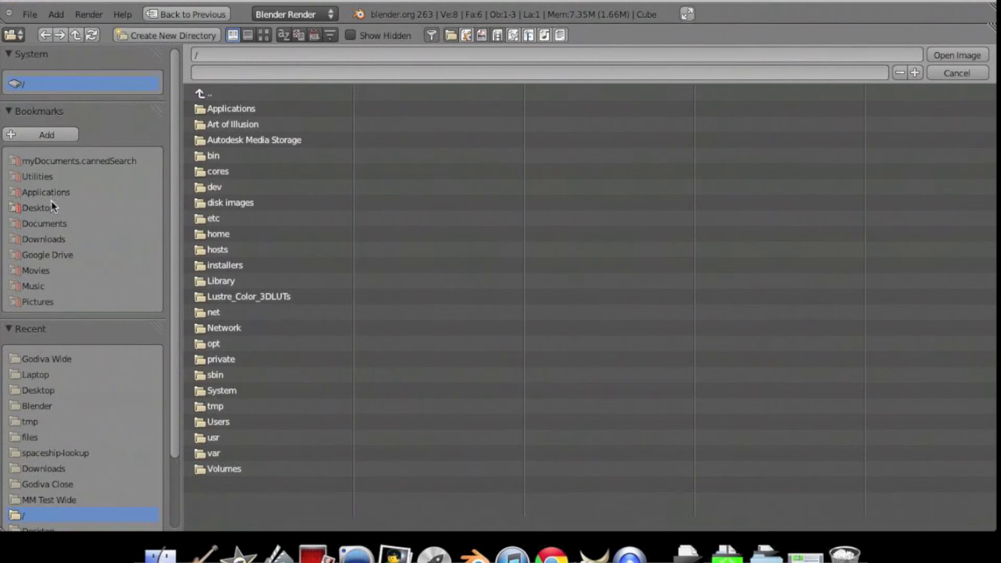
left_click(51, 205)
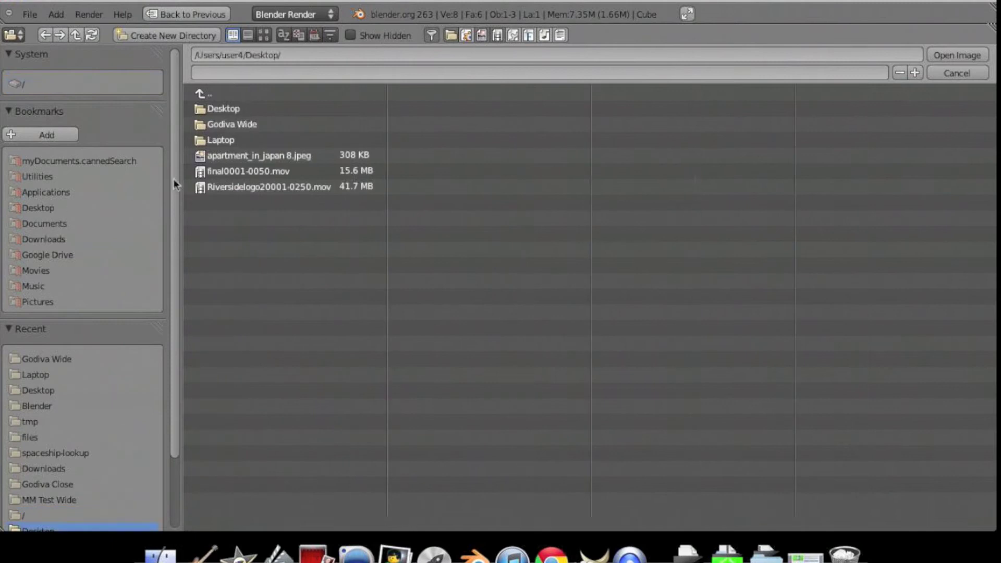
left_click(226, 125)
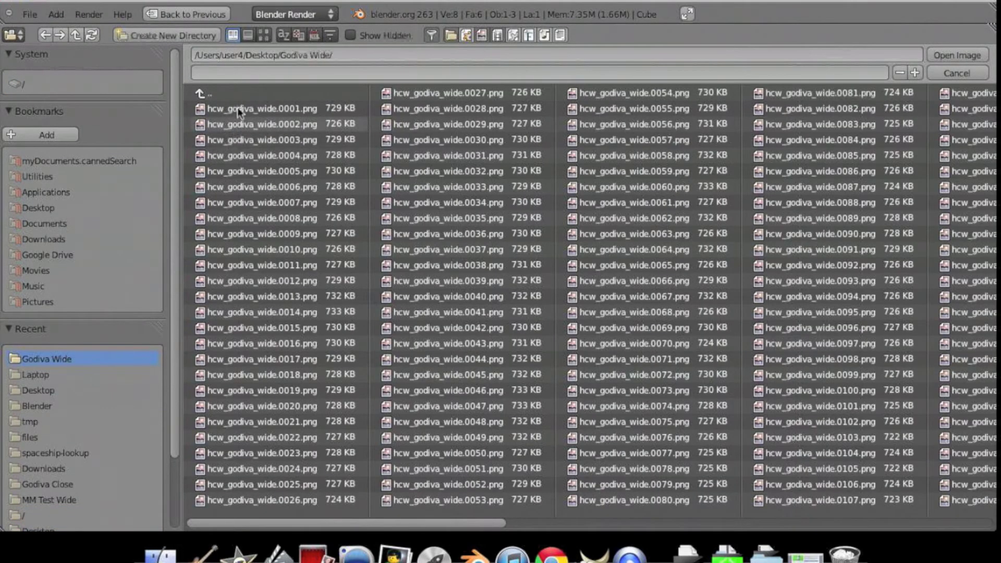
left_click(239, 108)
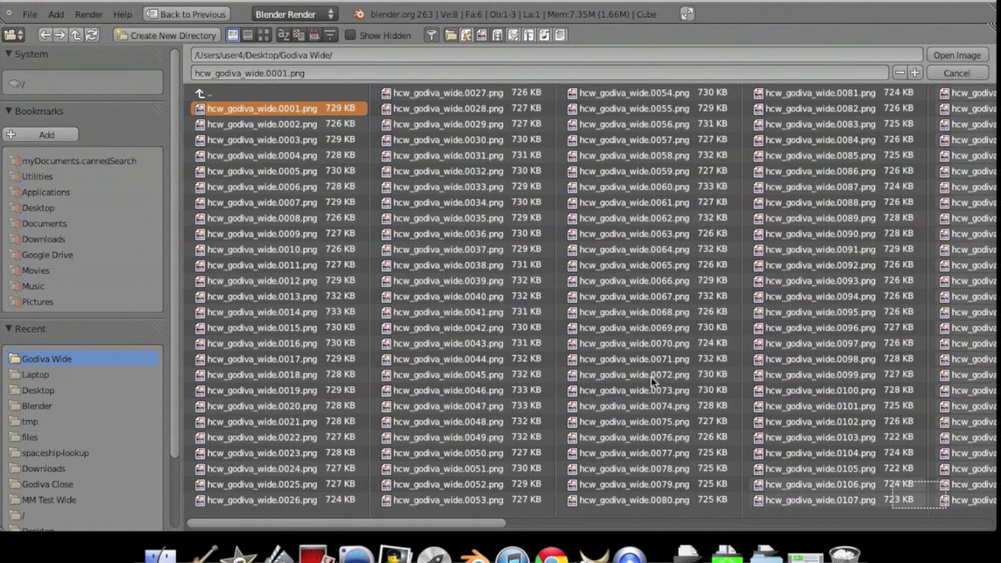
left_click_drag(964, 518, 277, 114)
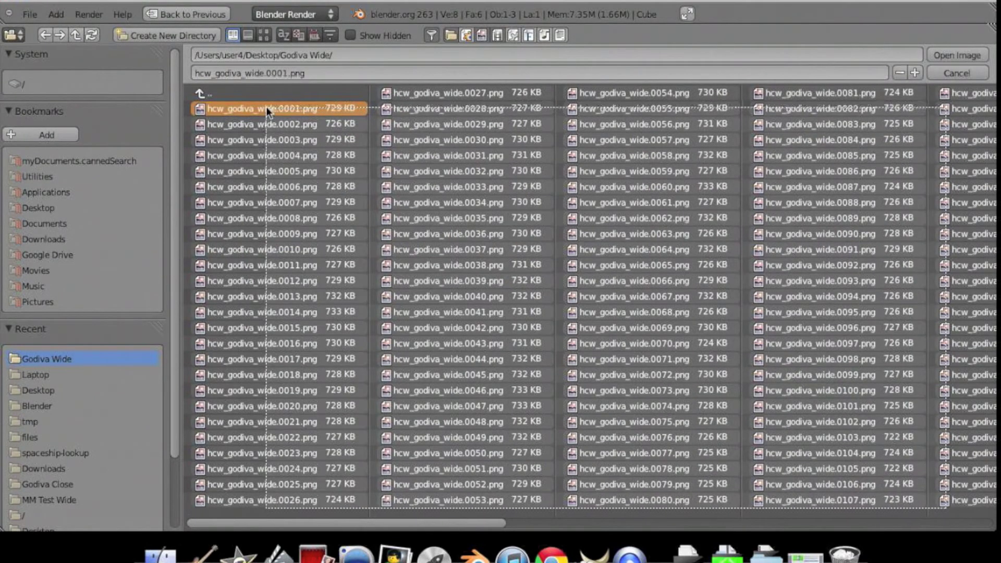
key("a")
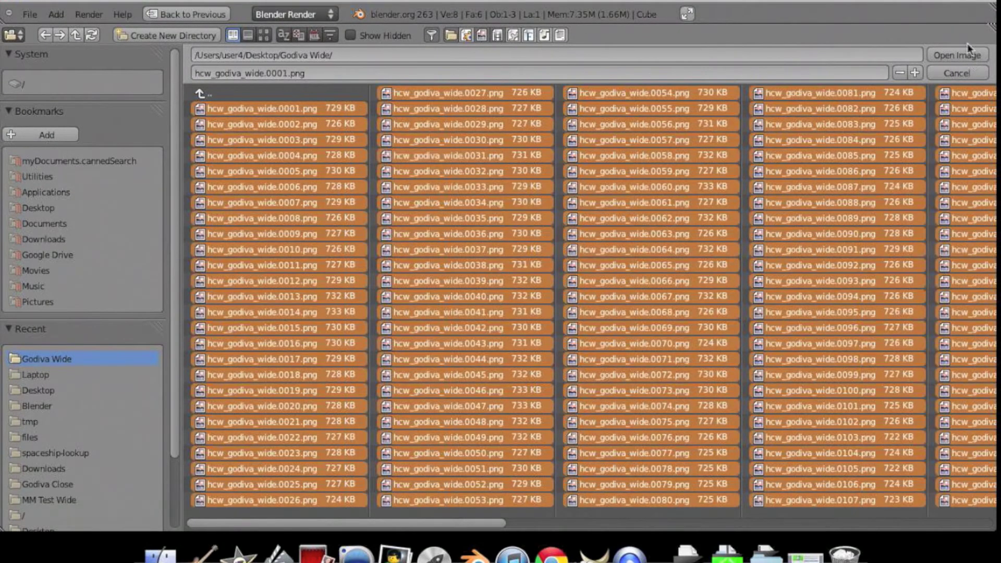
left_click(967, 55)
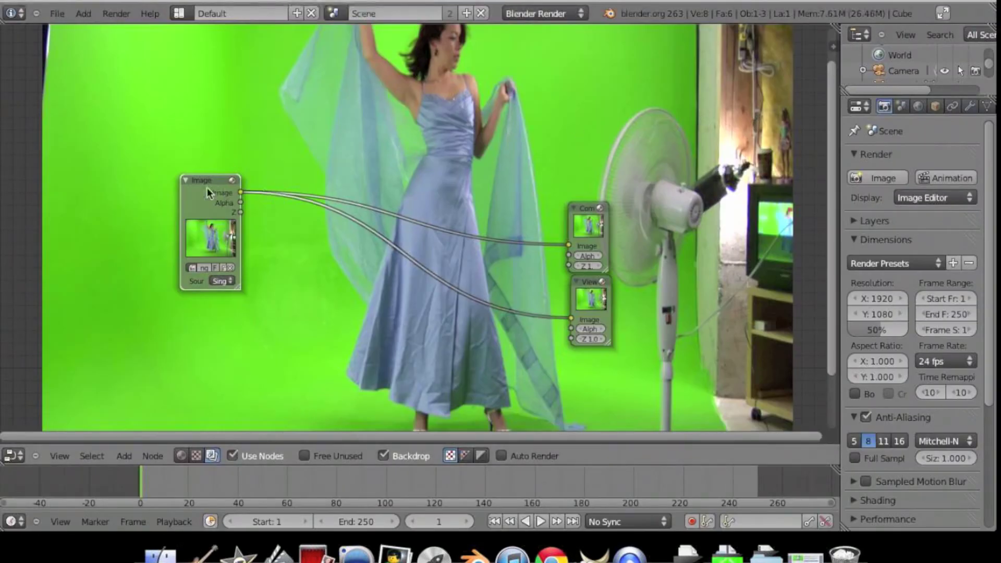
- Move the Image node further left and set its Source to Image Sequence
left_click_drag(208, 192, 104, 184)
left_click(119, 272)
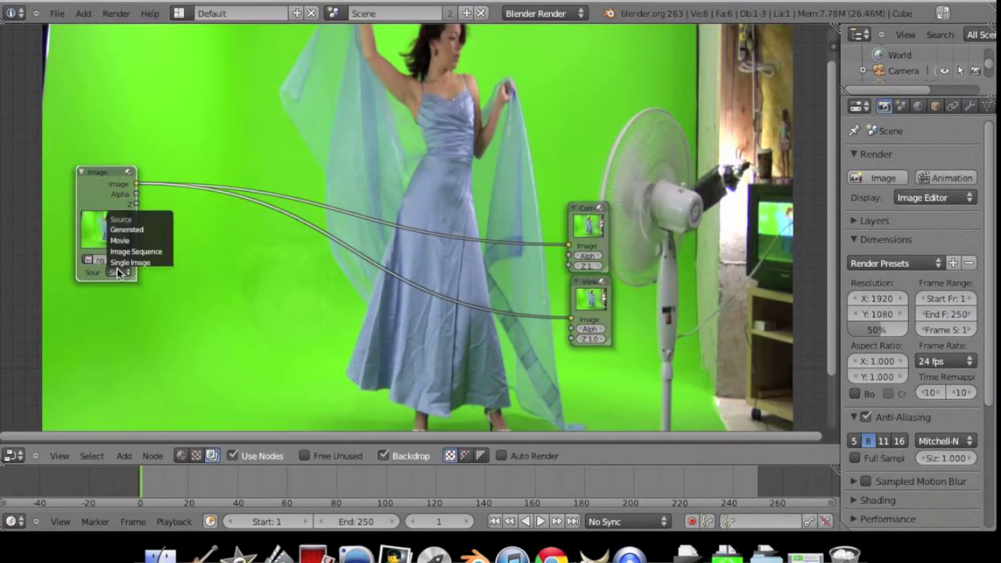
left_click(123, 254)
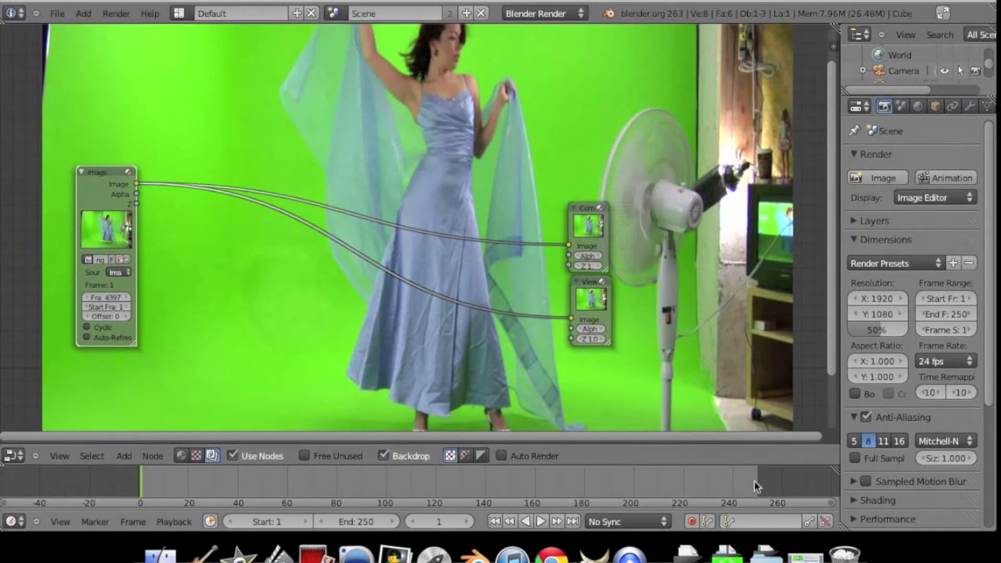
- Scrub the timeline to check the dancer footage at later and earlier frames
left_click_drag(662, 480, 465, 486)
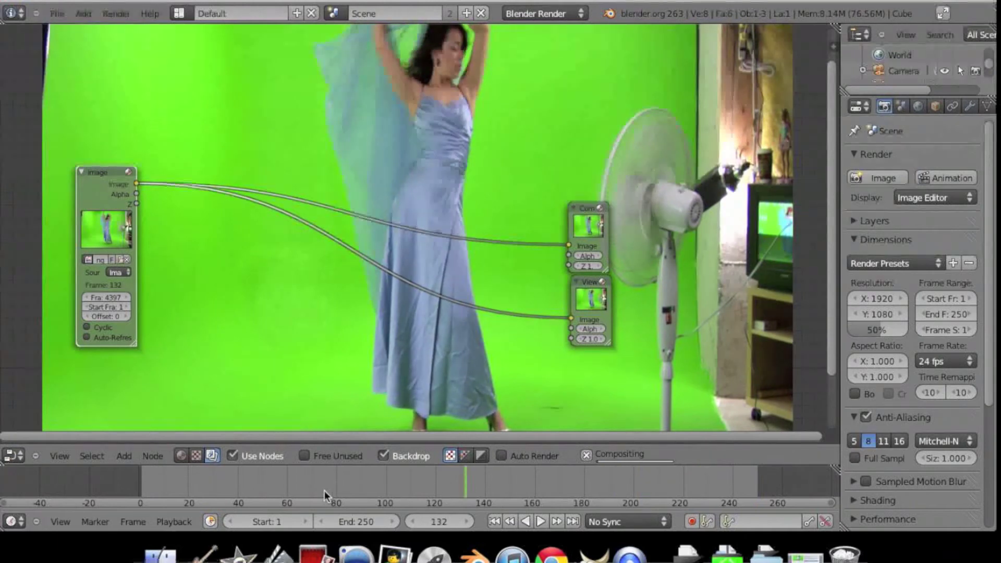
left_click_drag(325, 495, 141, 480)
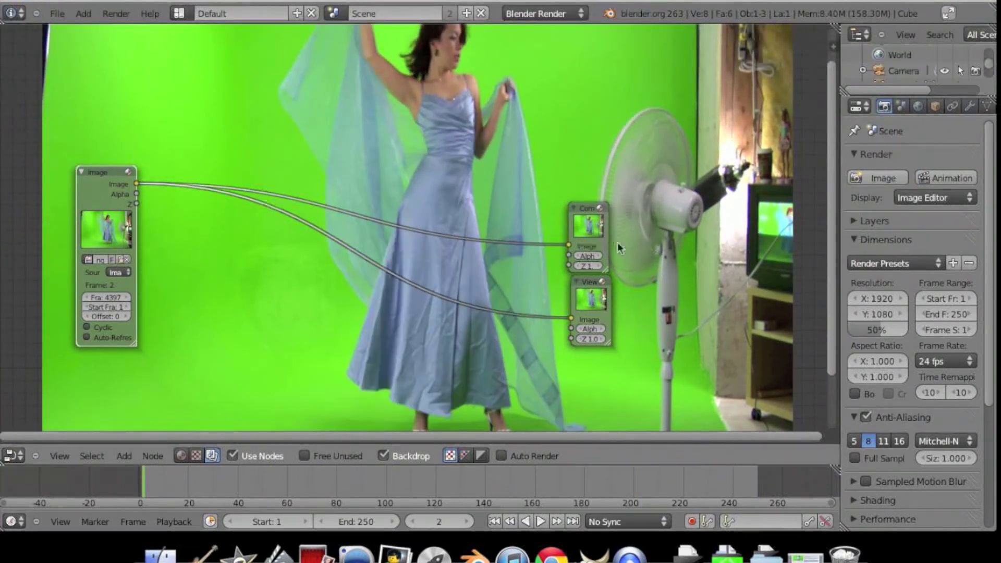
key("shift+a")
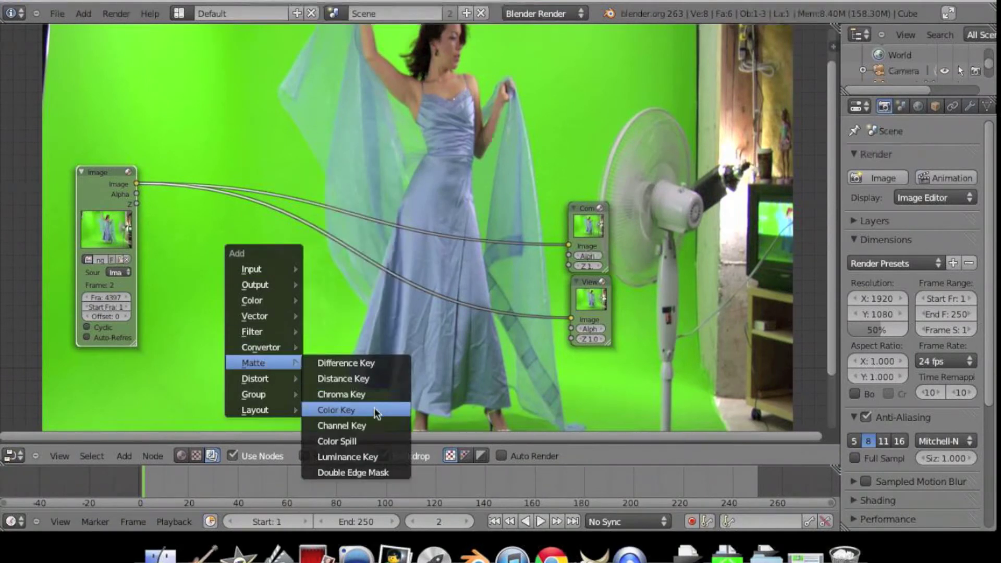
mouse_move(269, 197)
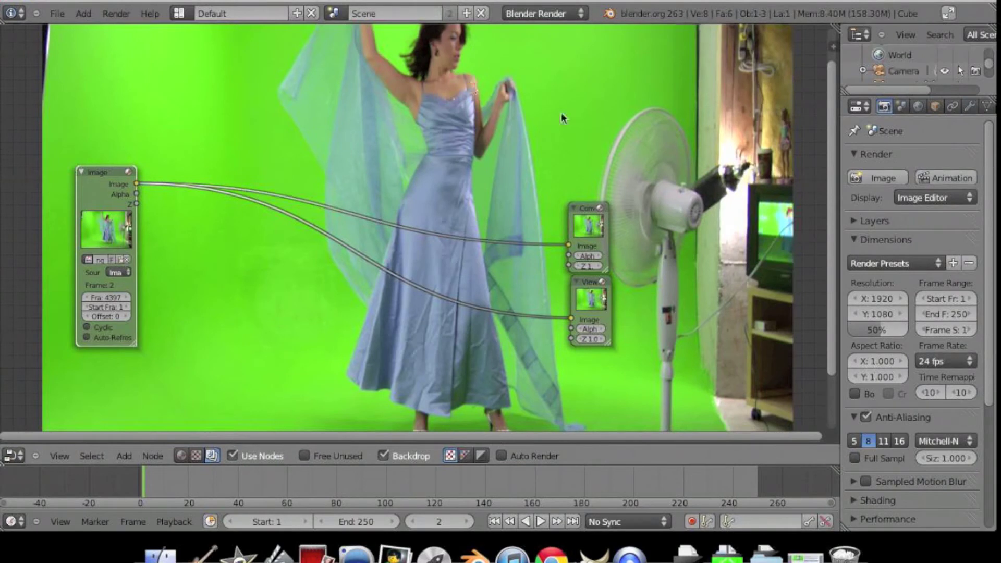
key("shift+a")
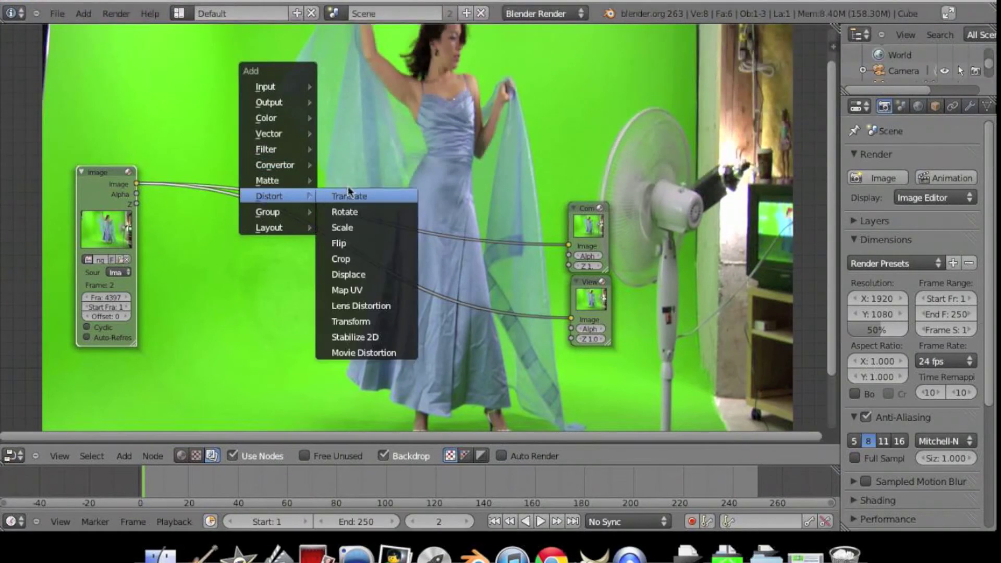
- Add a Crop node and place it between the Image and Viewer nodes
left_click(347, 260)
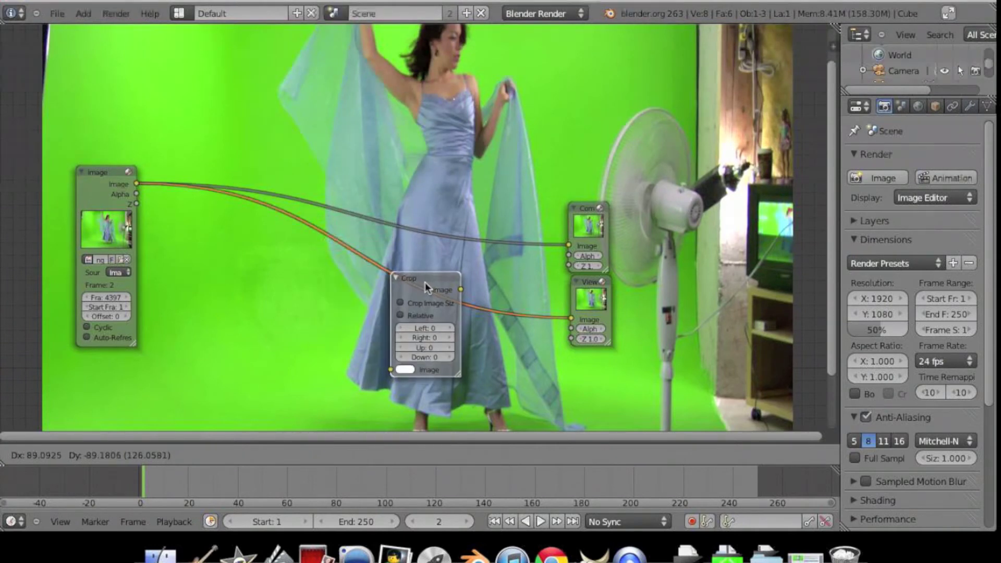
left_click_drag(371, 240, 426, 288)
key("g")
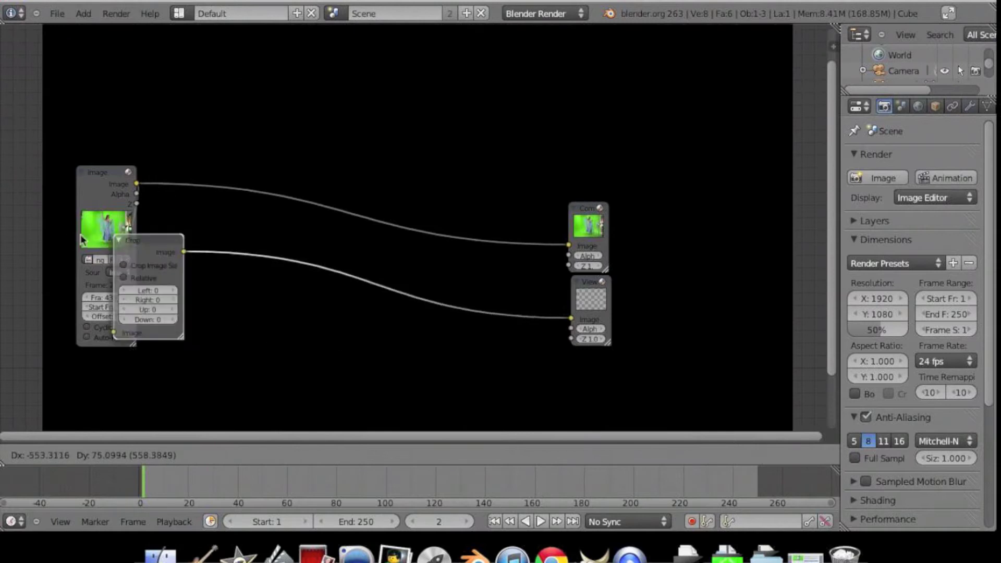
left_click(195, 225)
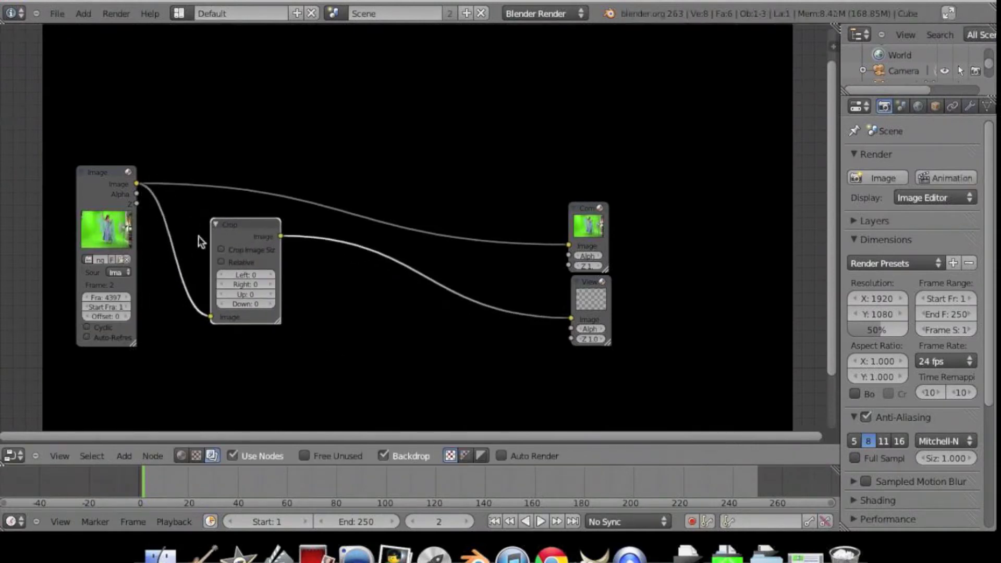
- Make the Crop bounds relative and set Down to 1.0
left_click(221, 263)
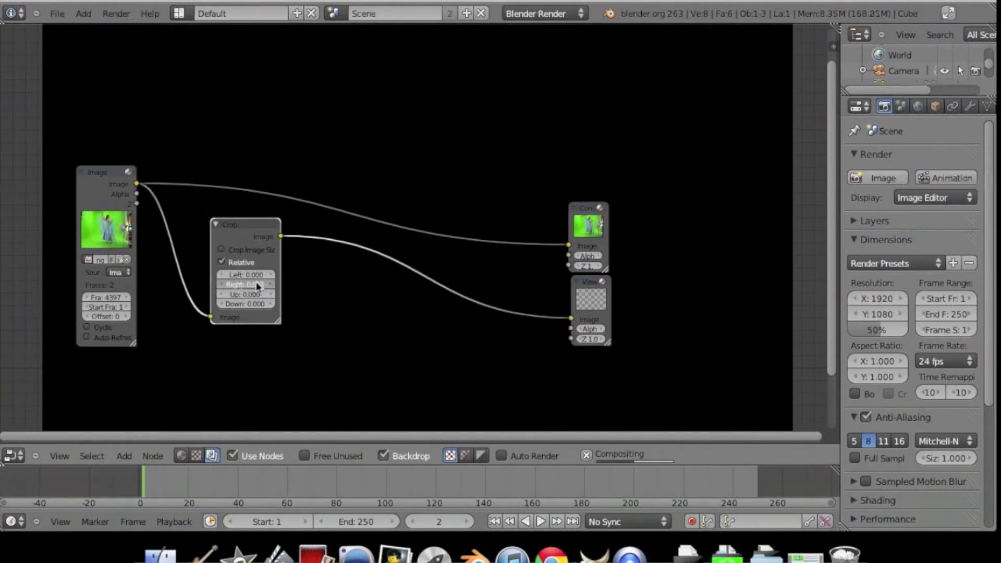
left_click_drag(618, 268, 693, 253)
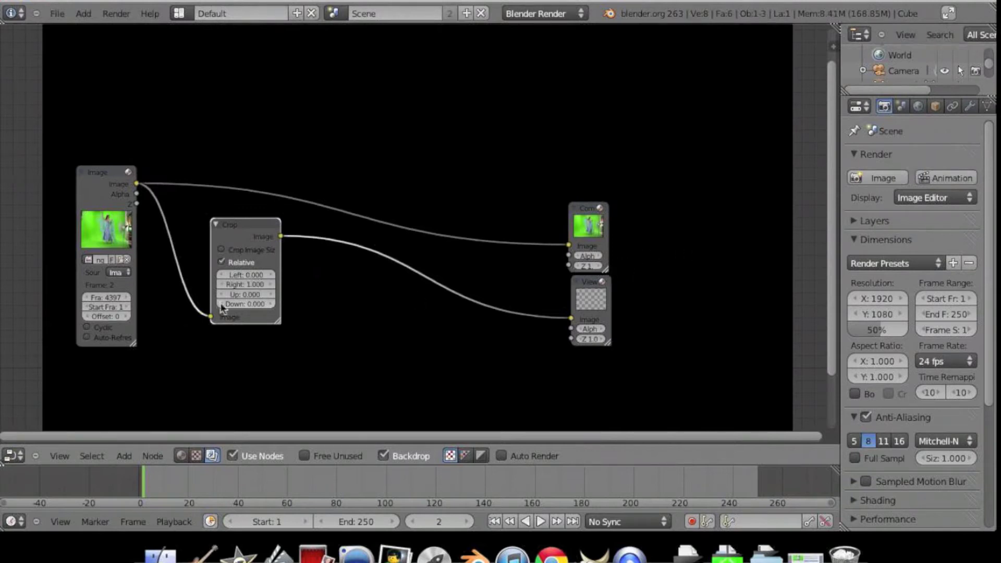
left_click_drag(221, 303, 633, 286)
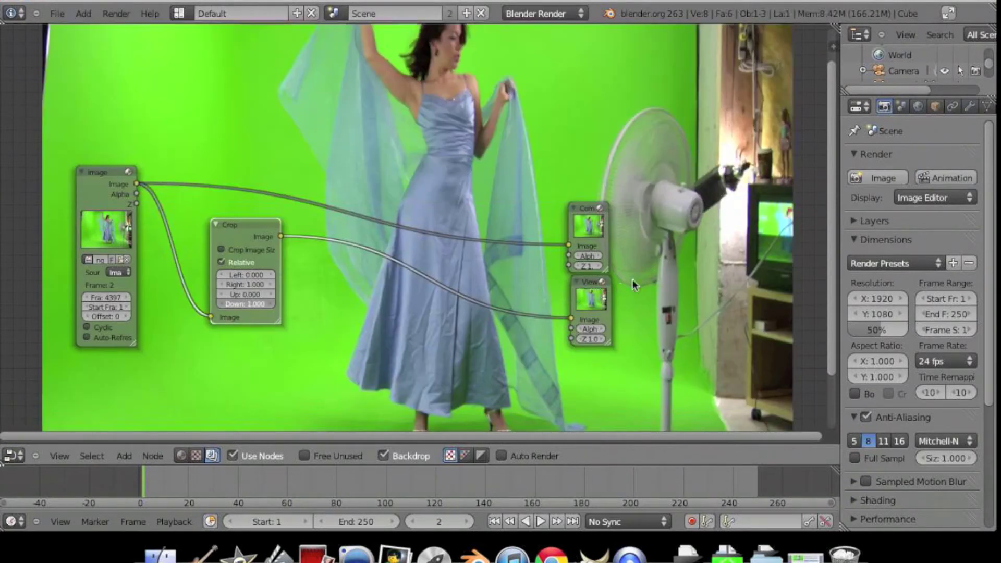
left_click_drag(747, 272, 512, 118)
- Set the Crop's Right bound to 0.730 and Left bound to 0.100
left_click(220, 283)
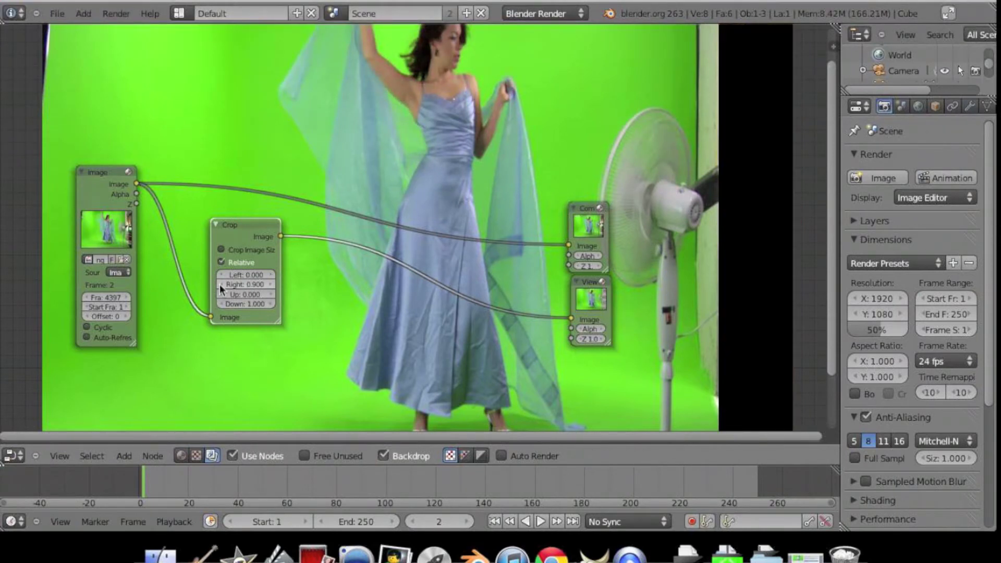
left_click(220, 284)
left_click(219, 284)
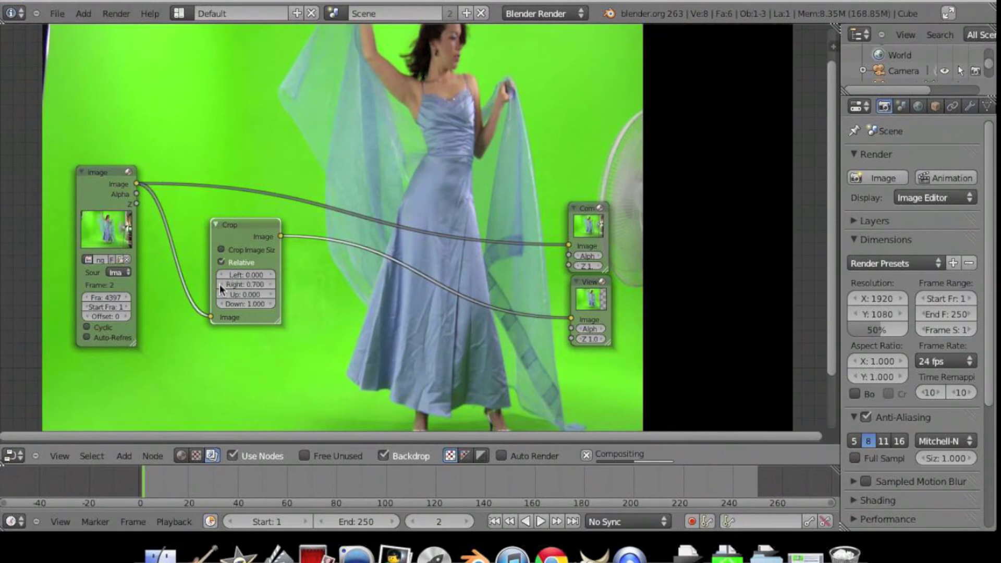
left_click(247, 285)
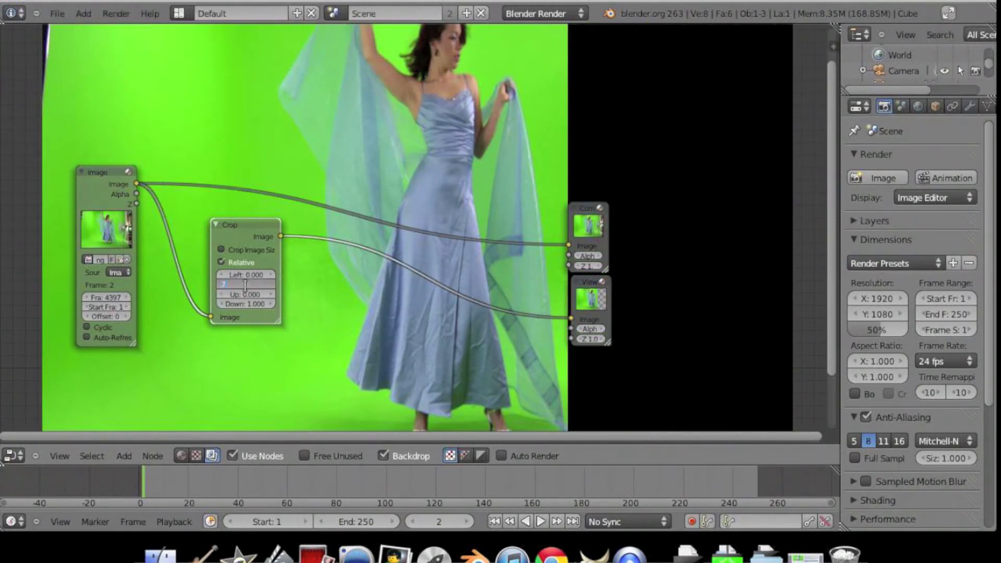
key("Return")
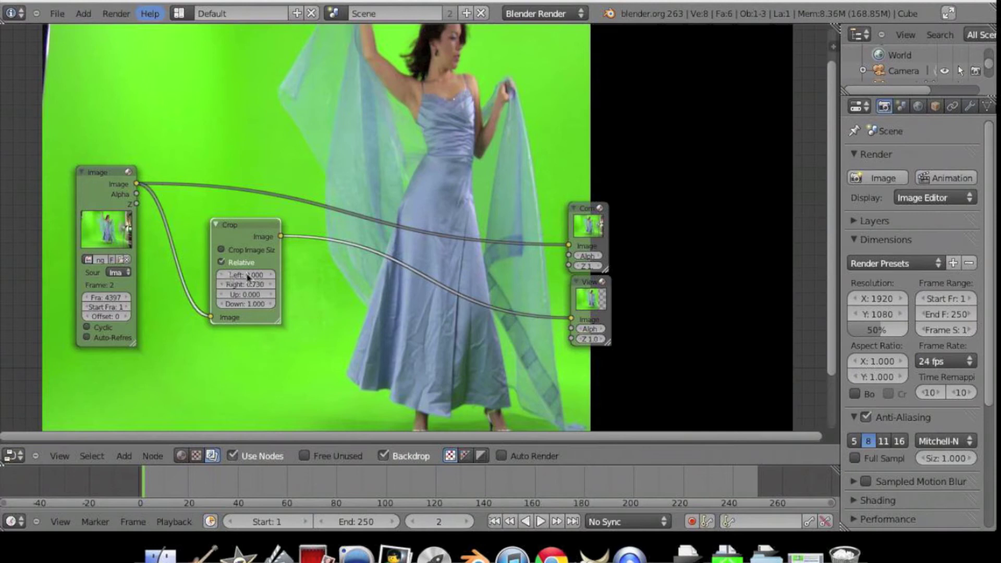
left_click(272, 276)
type("0.1")
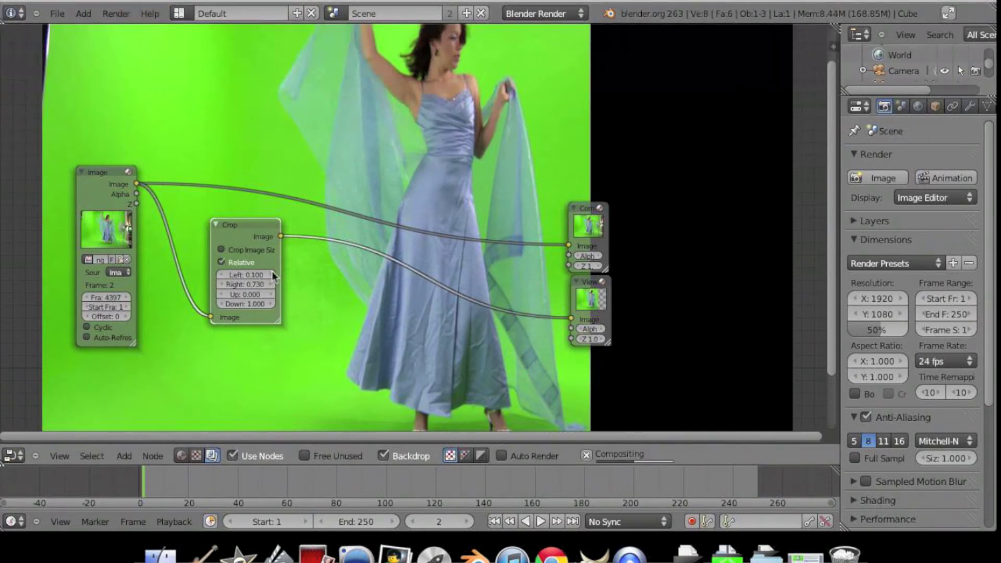
key("Return")
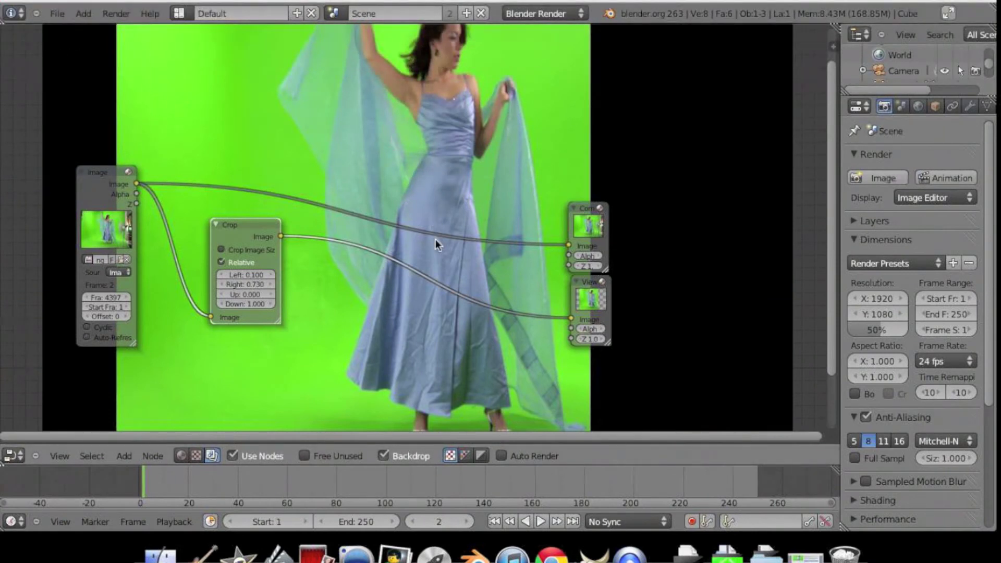
key("shift+a")
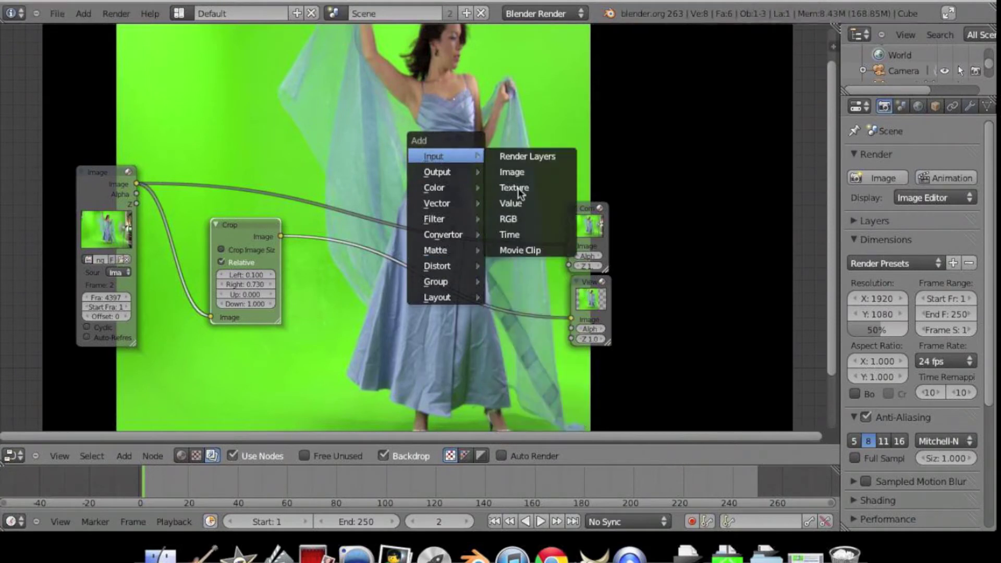
mouse_move(436, 251)
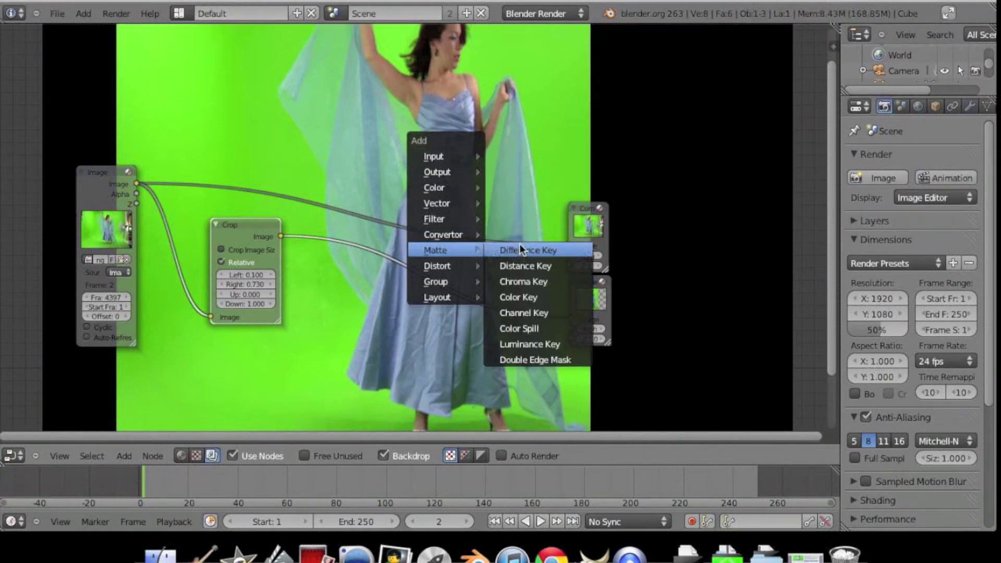
- Insert a Channel Key node into the Crop-to-Viewer link and place it beside Crop
left_click(513, 312)
left_click(465, 275)
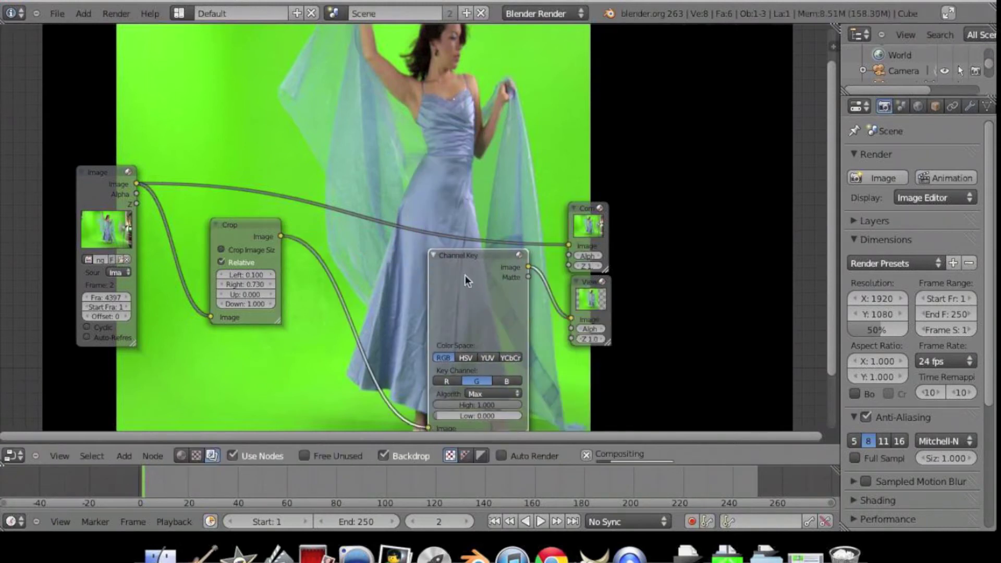
left_click_drag(406, 265, 312, 228)
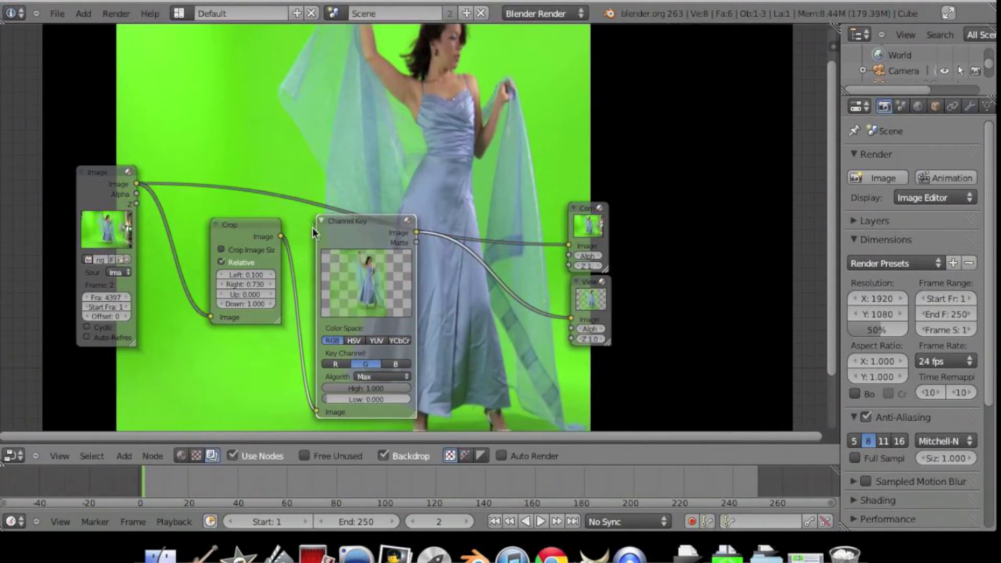
scroll(355, 255, "up", 1)
scroll(368, 290, "up", 1)
scroll(386, 321, "up", 1)
scroll(405, 351, "up", 1)
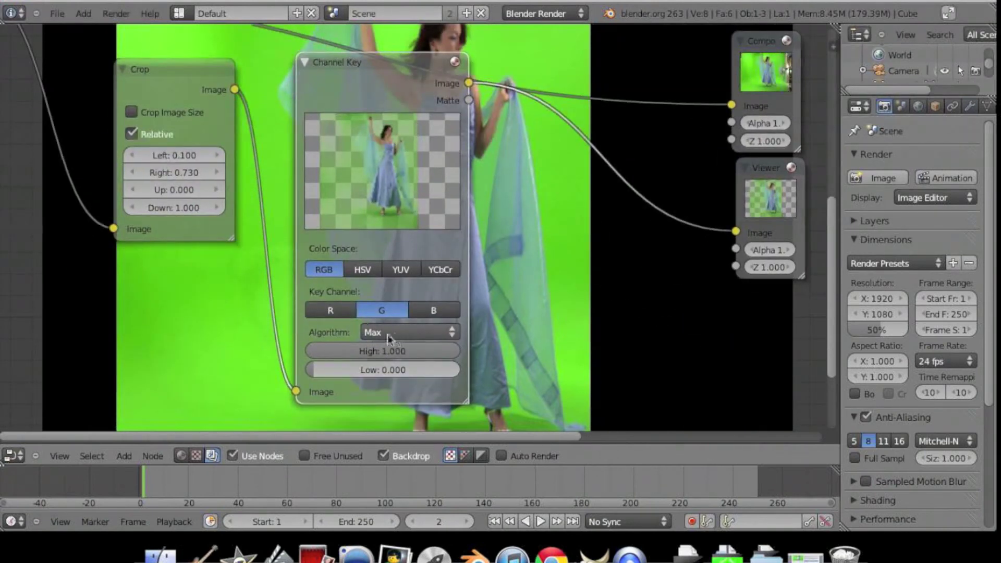
- Raise the Channel Key's Low threshold to about 0.349 and reposition the node
left_click_drag(328, 367, 350, 367)
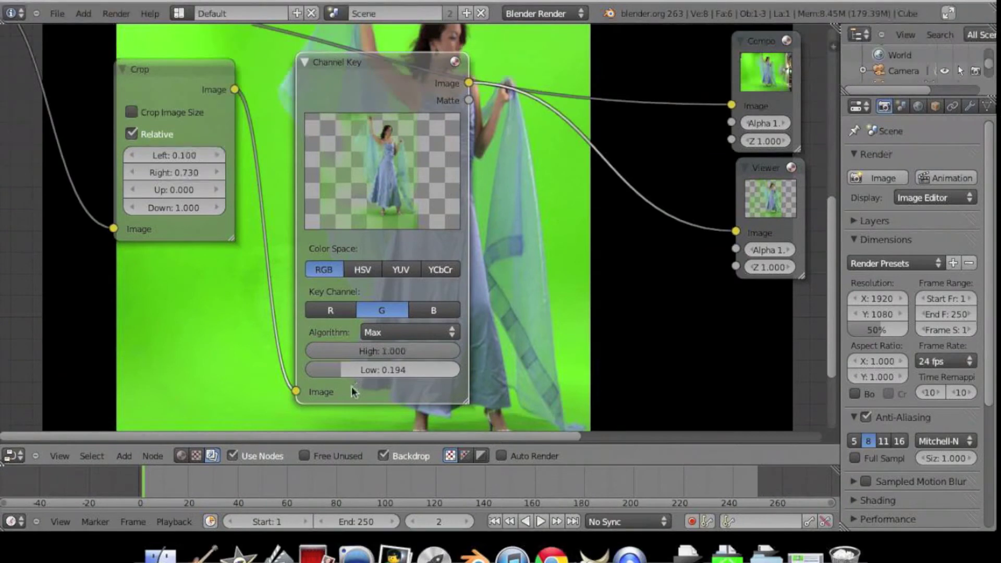
left_click_drag(349, 379, 360, 370)
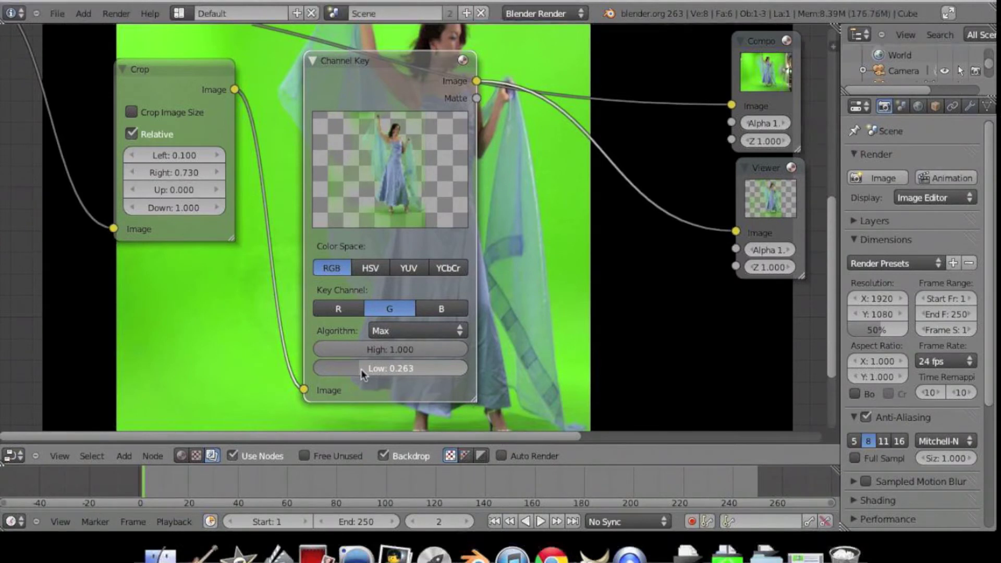
left_click_drag(362, 369, 421, 305)
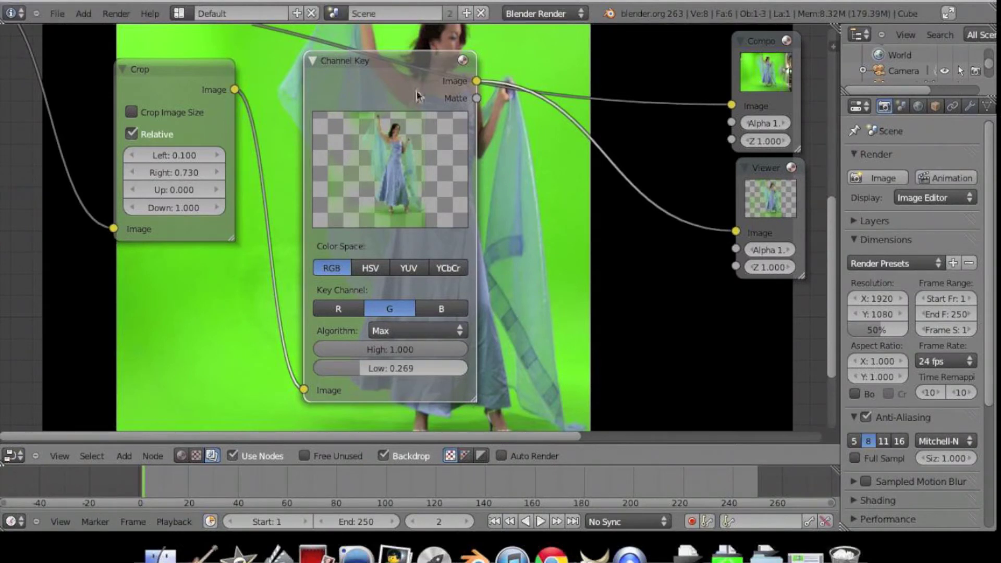
left_click_drag(360, 160, 315, 225)
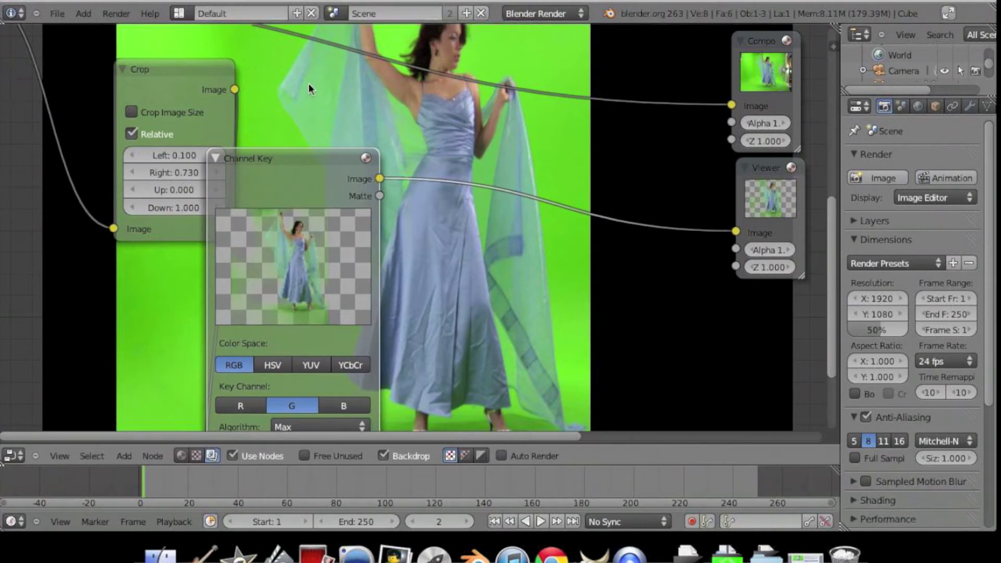
left_click_drag(267, 398, 279, 400)
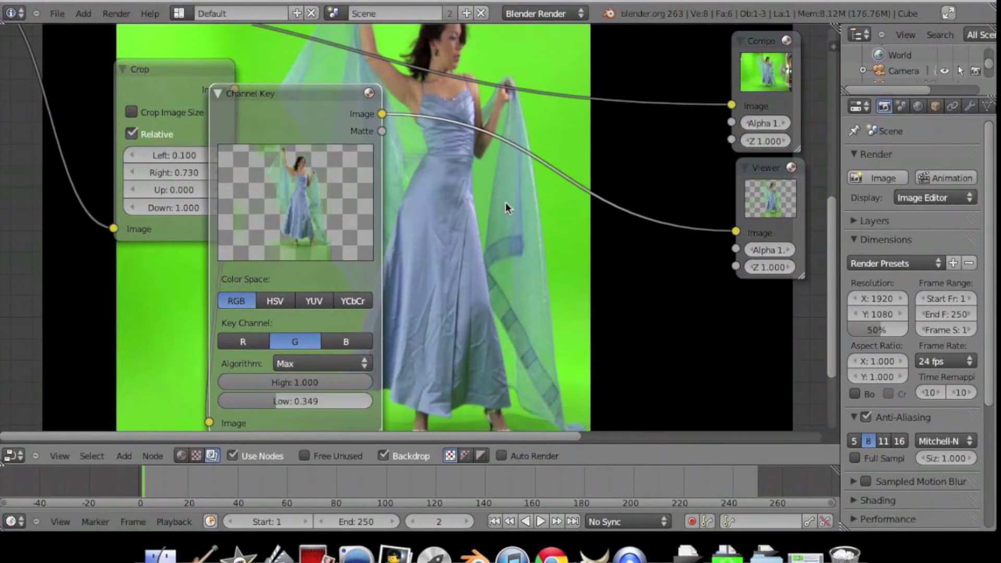
key("shift+a")
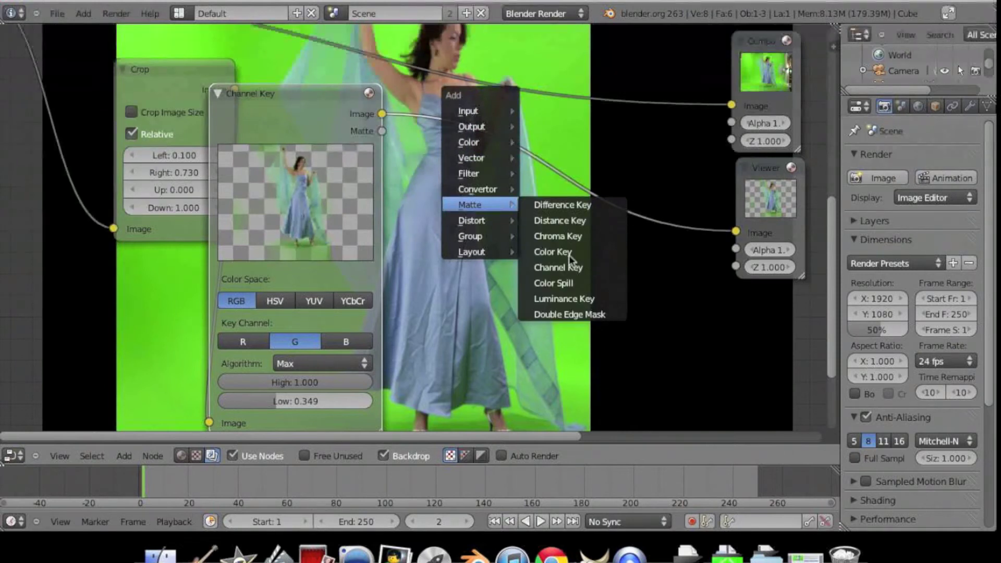
- Insert a Color Spill node using the Average algorithm between the Channel Key and Viewer
left_click(566, 284)
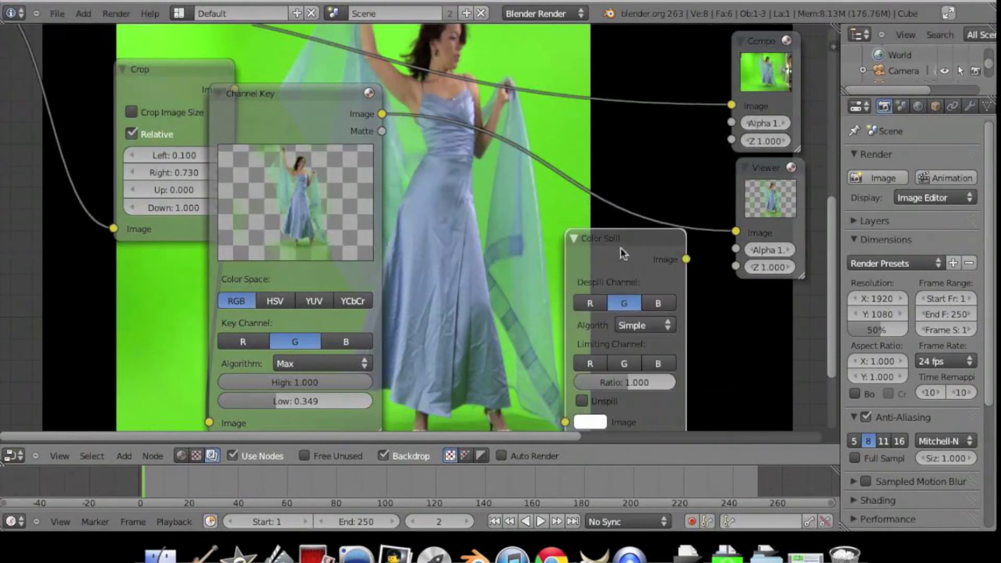
left_click(577, 138)
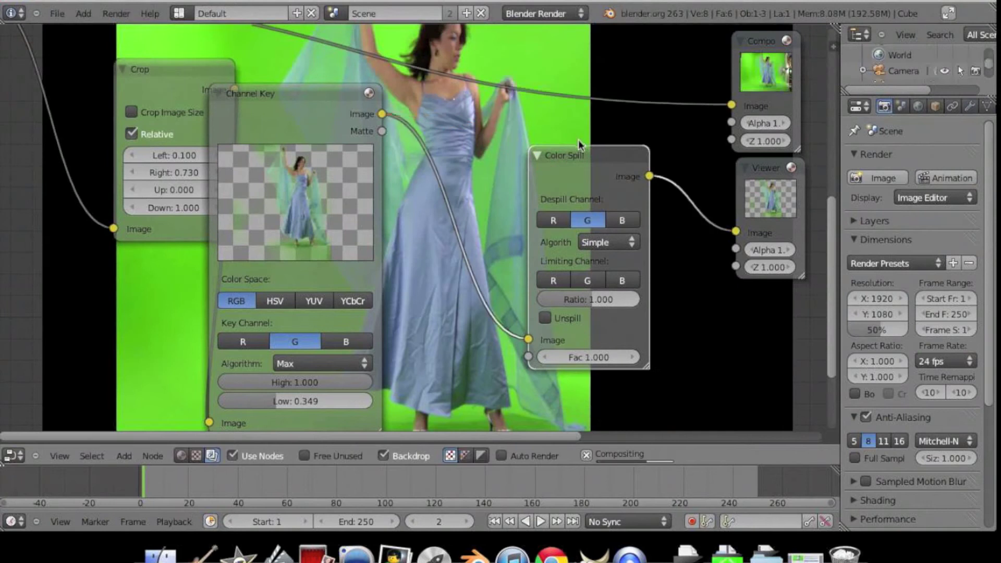
left_click_drag(598, 173, 559, 185)
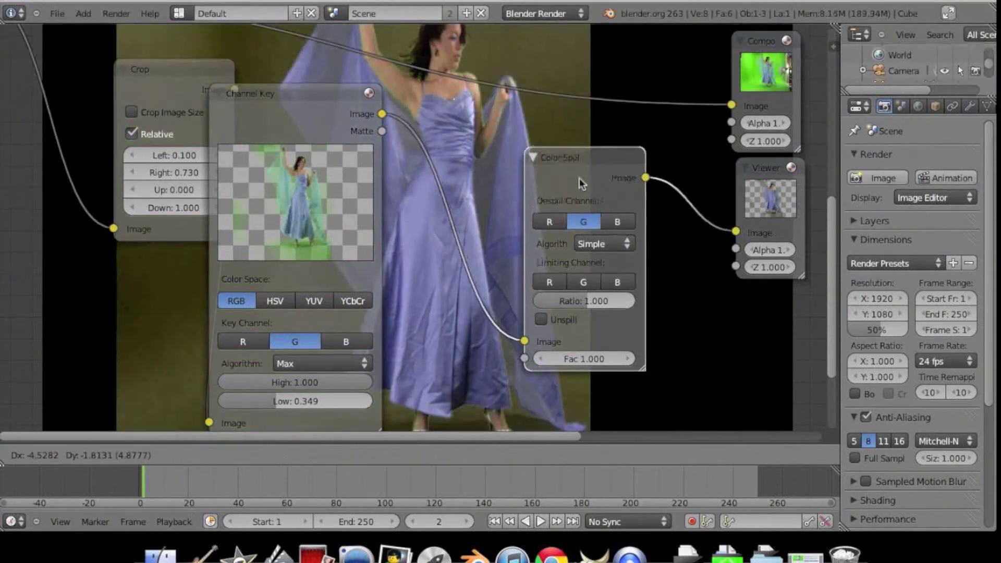
left_click(242, 183)
key("g")
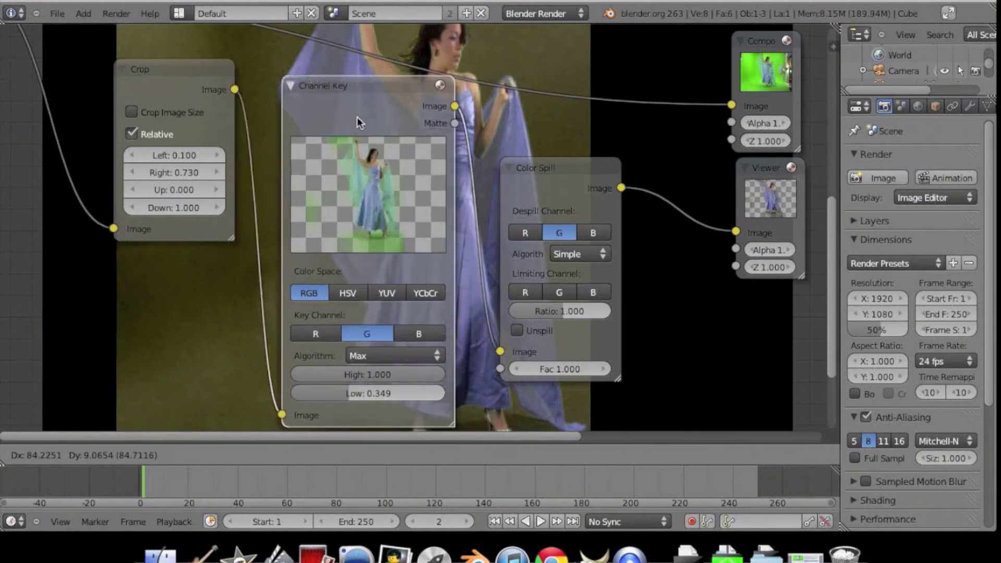
left_click(352, 119)
left_click(579, 254)
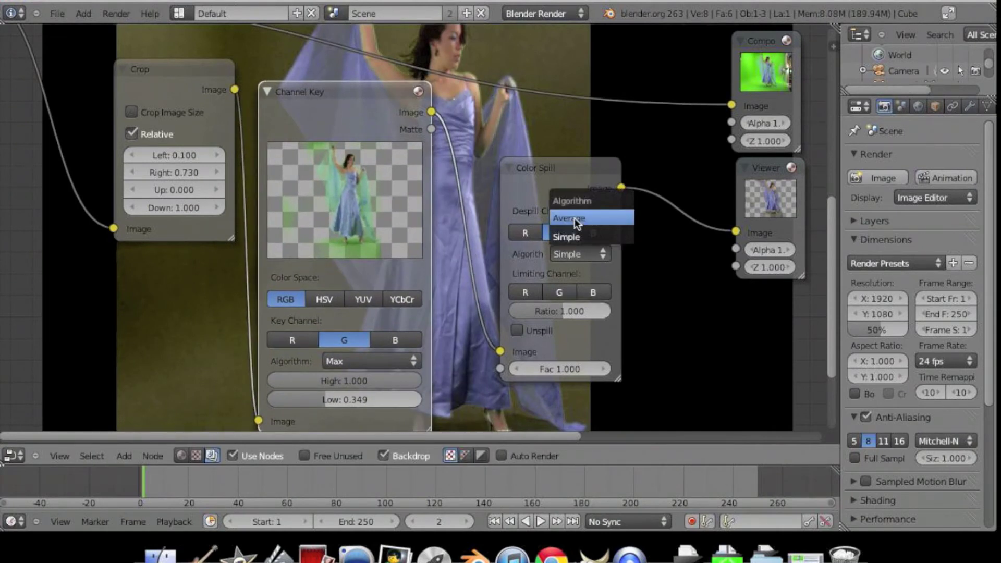
left_click(575, 218)
left_click_drag(557, 178, 565, 155)
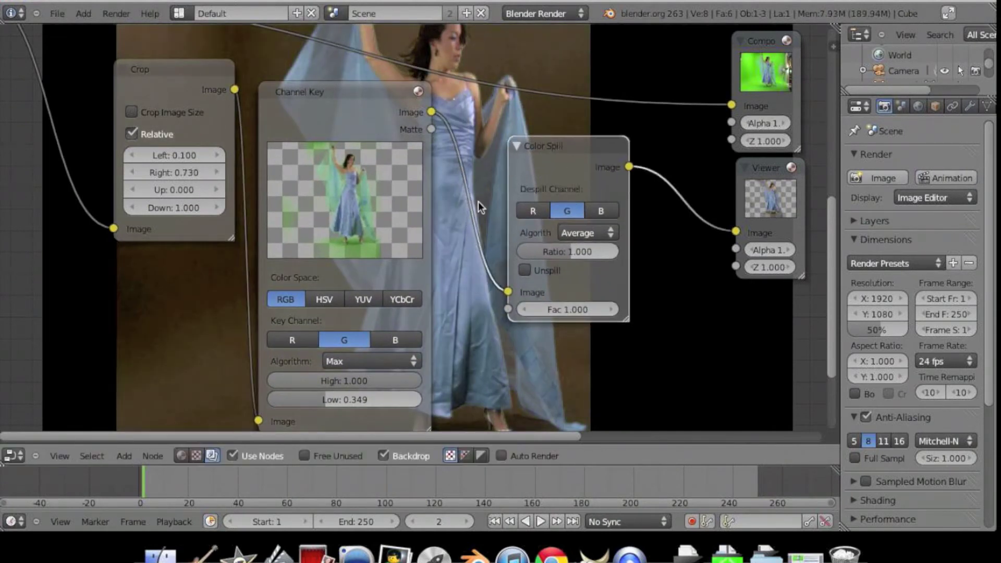
- Nudge the key's Low threshold up to 0.606 and wire its Matte into the Viewer's Alpha
left_click_drag(345, 399, 338, 404)
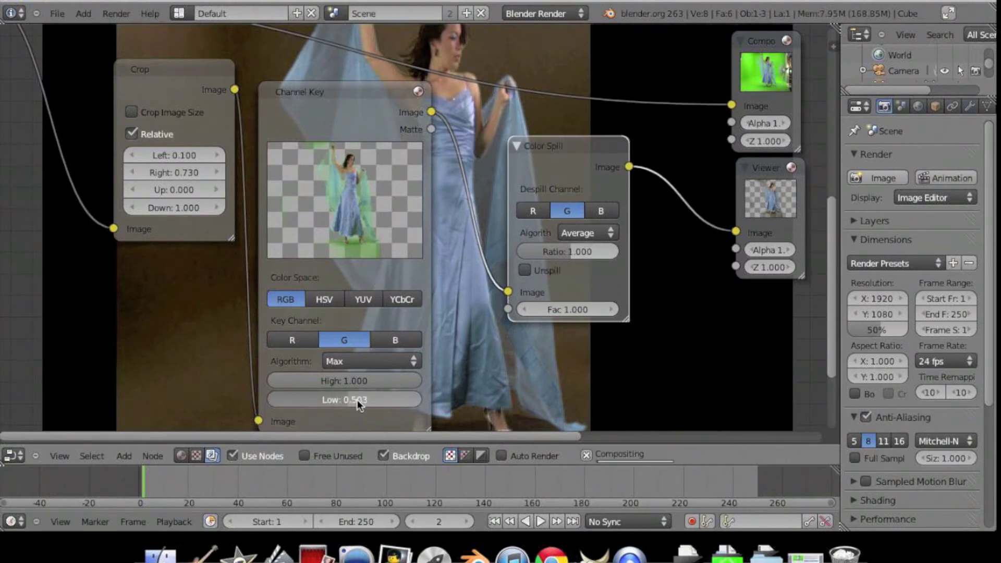
mouse_move(360, 404)
left_mouse_down()
mouse_move(370, 403)
mouse_move(353, 396)
left_mouse_up()
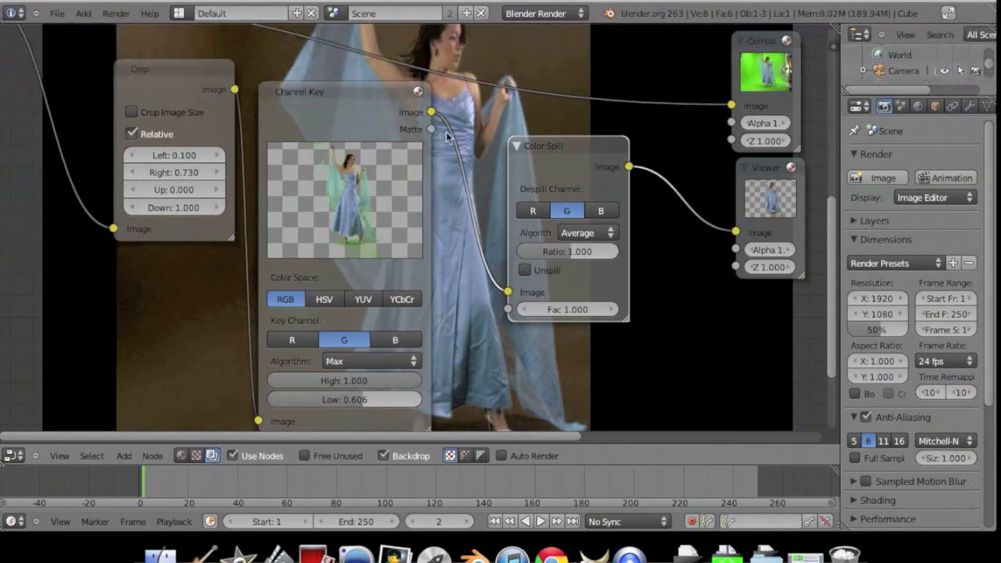
left_click_drag(431, 129, 736, 250)
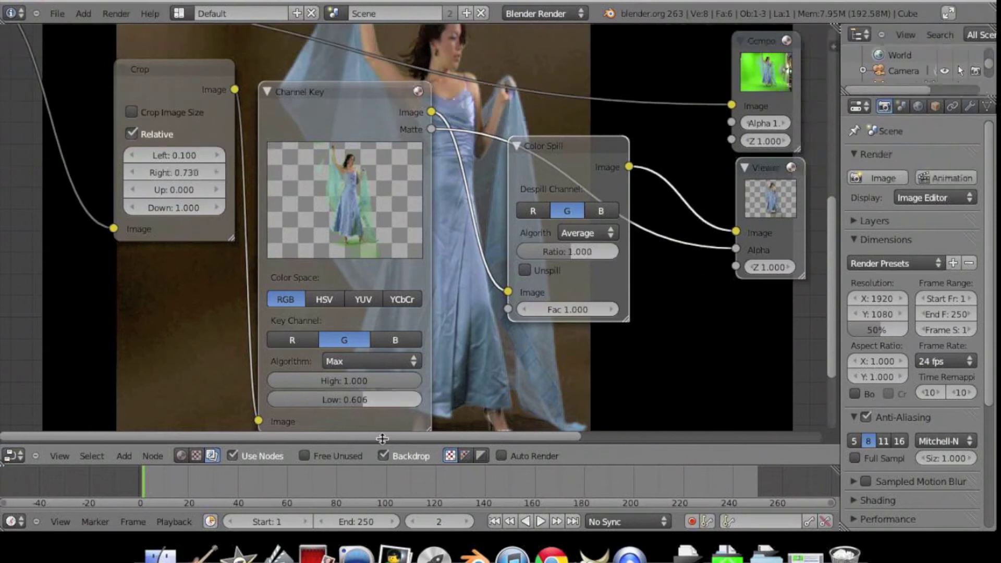
- Show the backdrop as Color+Alpha and settle the Channel Key Low threshold at 0.383
left_click(465, 455)
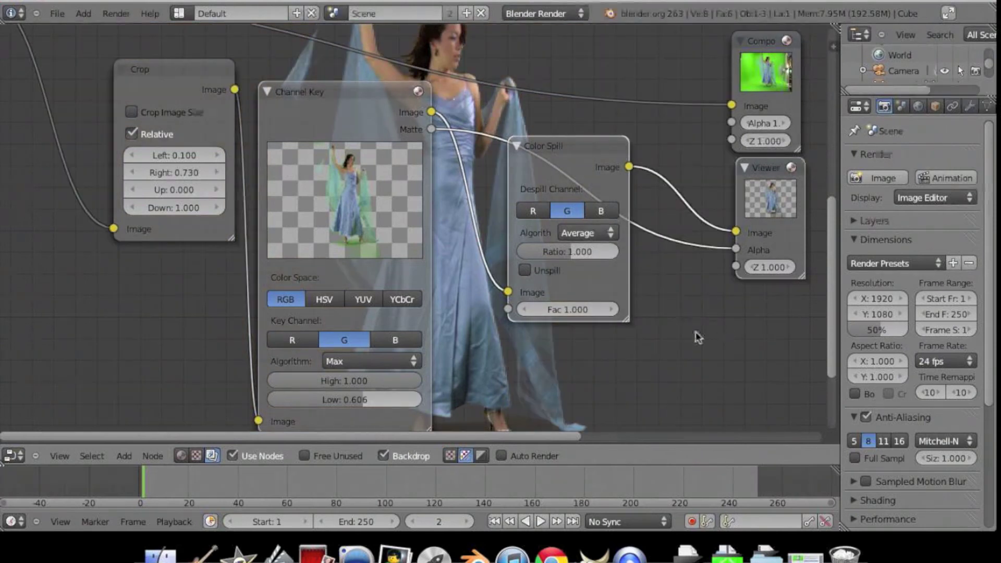
mouse_move(695, 337)
middle_mouse_down()
mouse_move(488, 342)
mouse_move(506, 348)
middle_mouse_up()
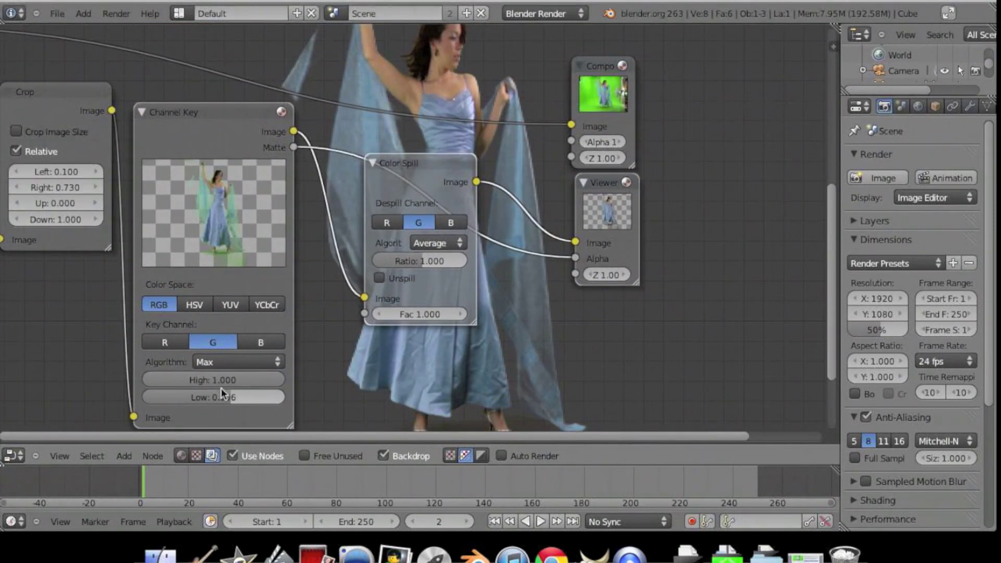
middle_click_drag(416, 361, 479, 405)
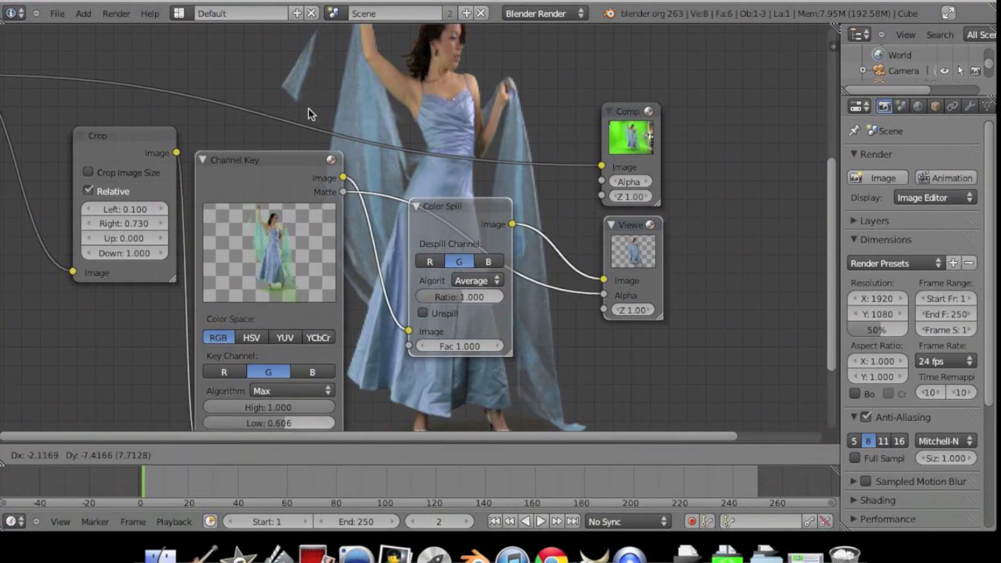
middle_click_drag(327, 185, 325, 153)
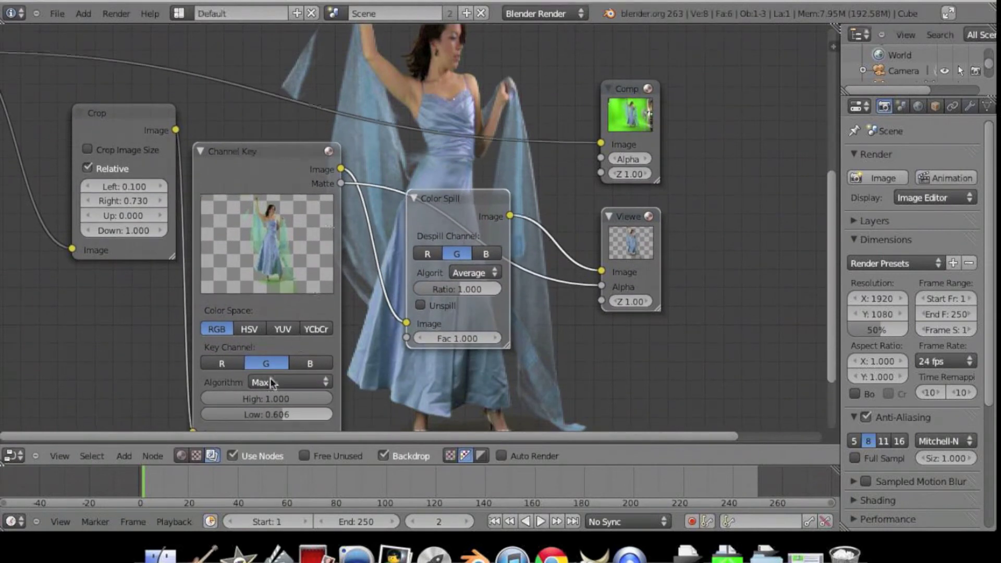
left_click_drag(278, 414, 266, 415)
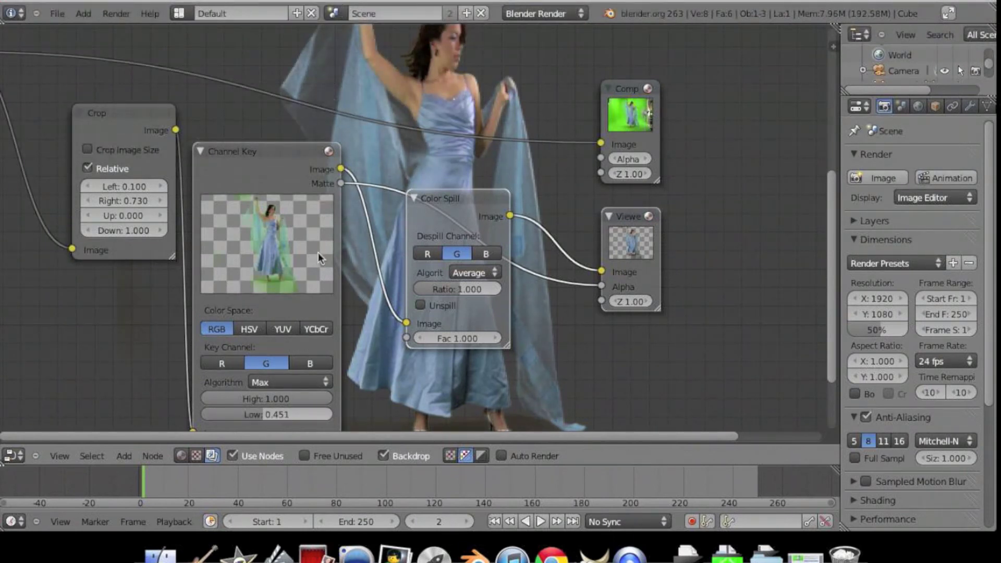
left_click_drag(267, 414, 233, 411)
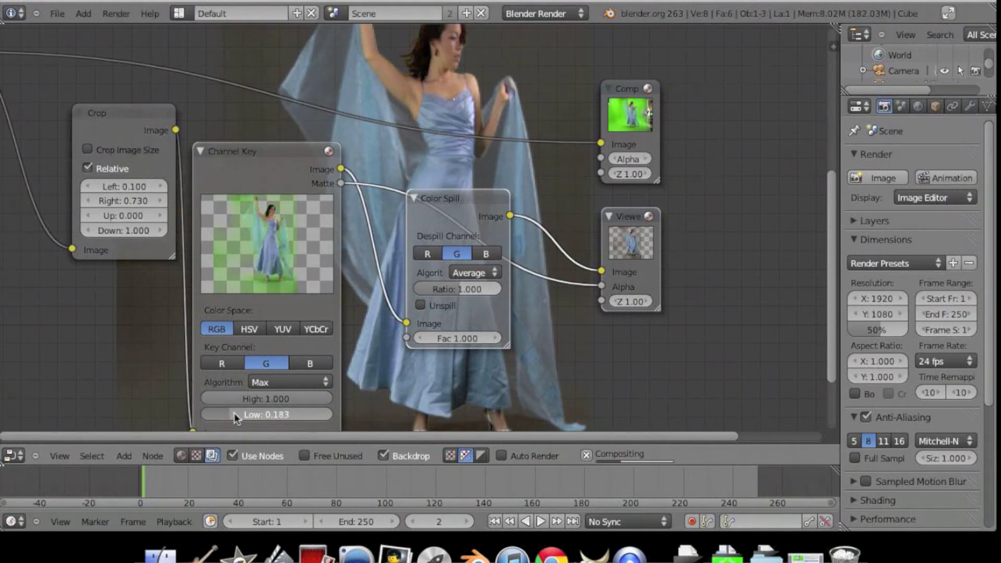
left_click_drag(234, 410, 262, 415)
- Move the Color Spill node up-left and the Viewer node further right
left_click_drag(462, 205, 502, 205)
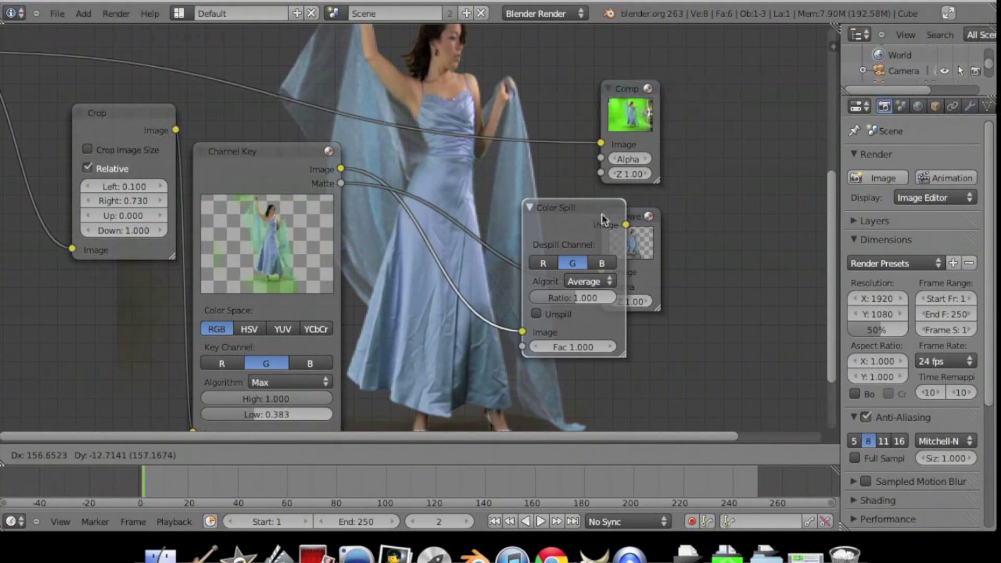
scroll(527, 127, "down", 1)
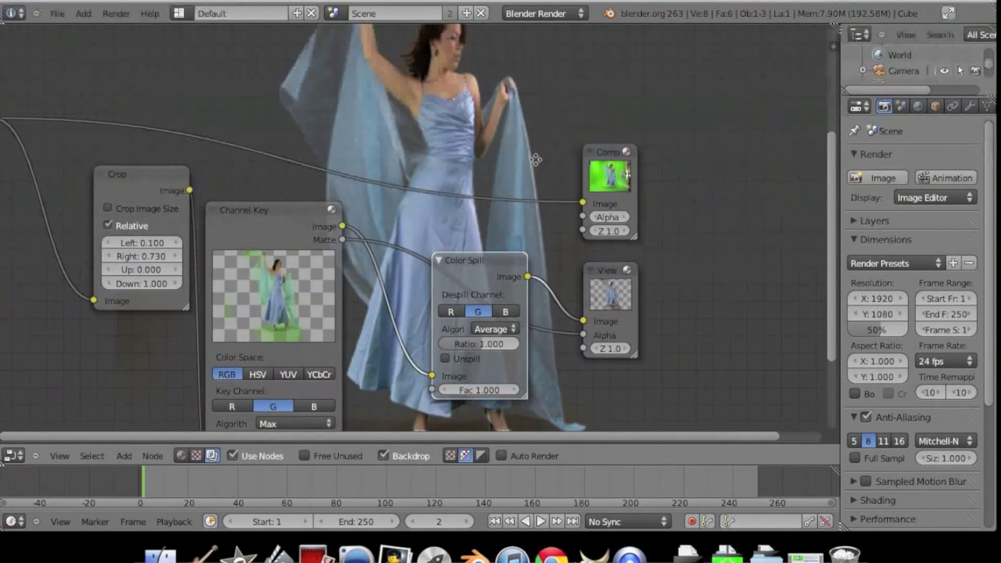
scroll(509, 165, "up", 2)
left_click_drag(490, 213, 471, 198)
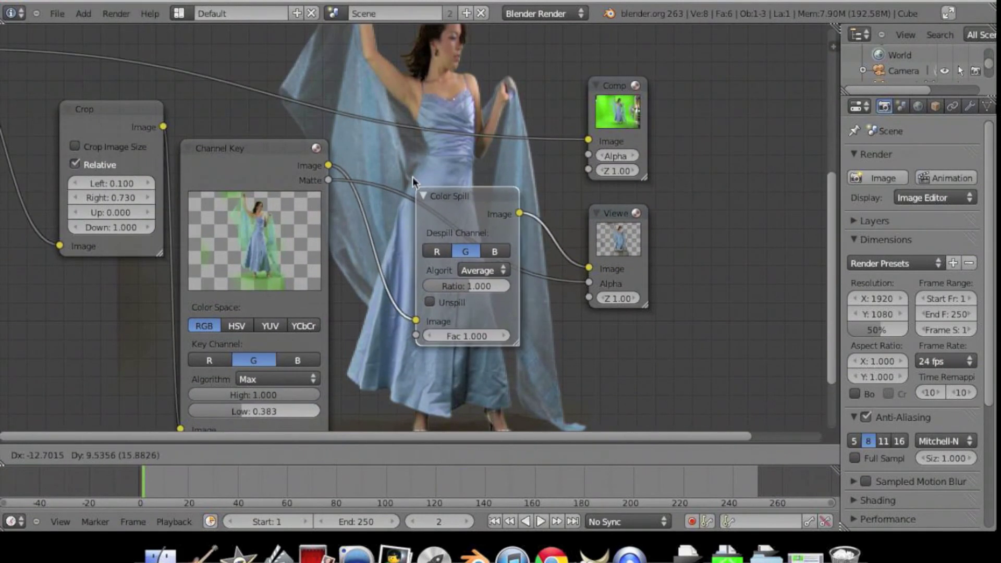
left_click(636, 220)
key("g")
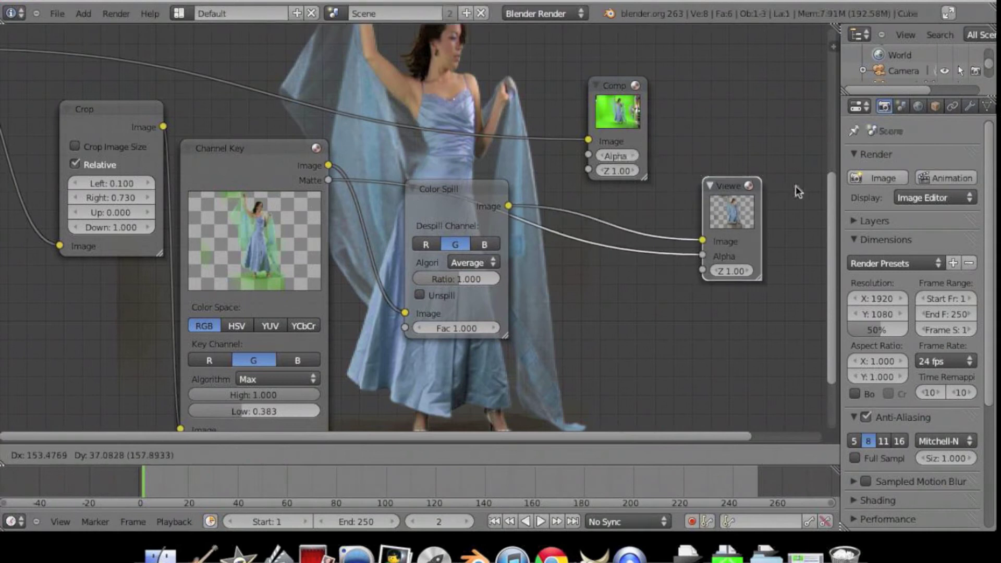
left_click(812, 185)
key("shift+a")
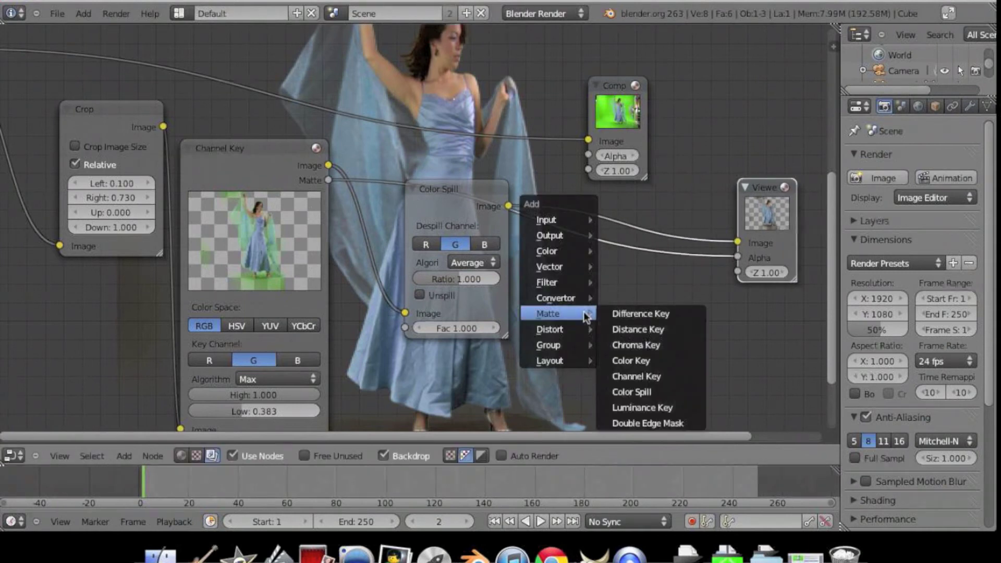
mouse_move(556, 220)
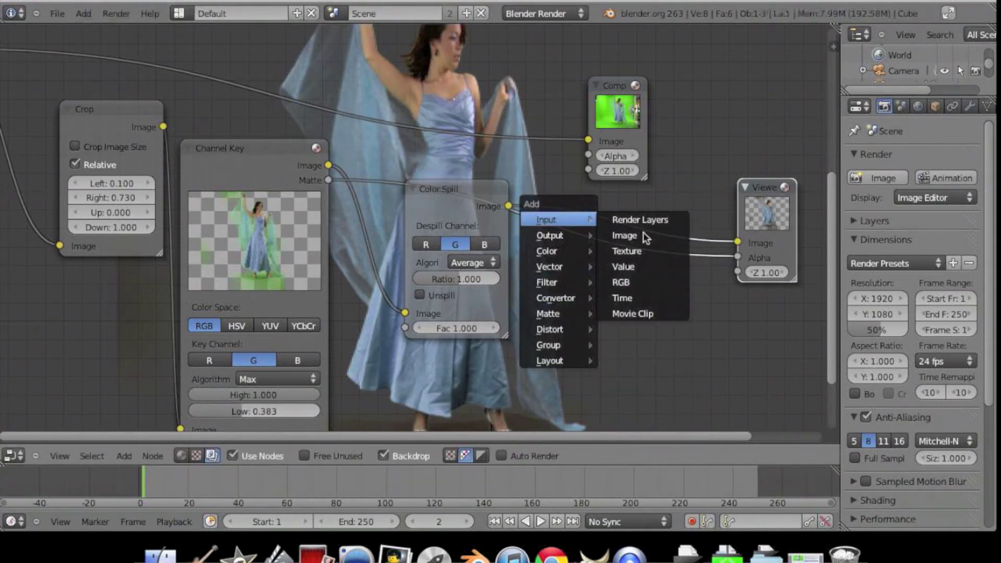
- Add an Image node loaded with Desktop's apartment_in_japan 8.jpeg and place it lower-left
left_click(642, 237)
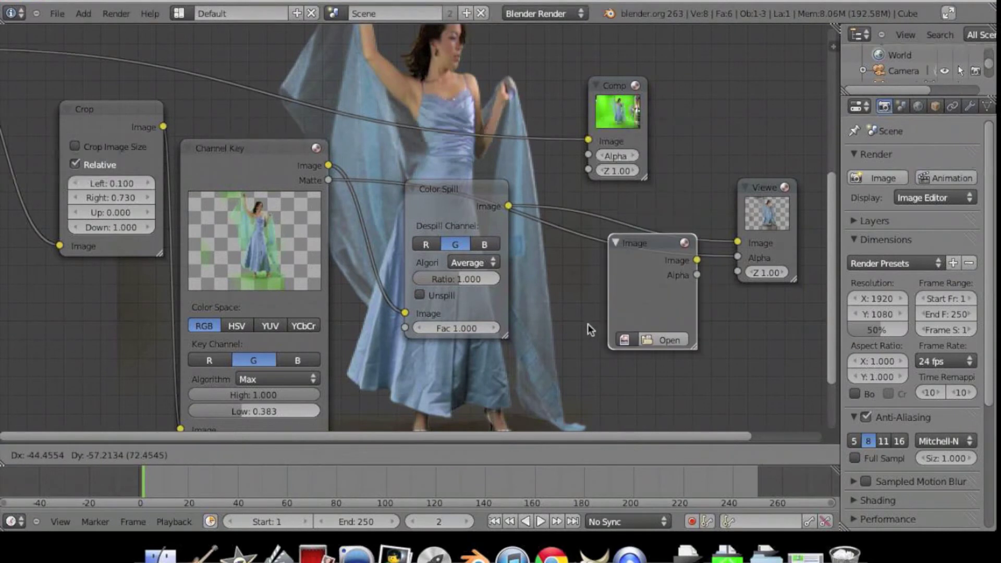
left_click(637, 374)
left_click(643, 368)
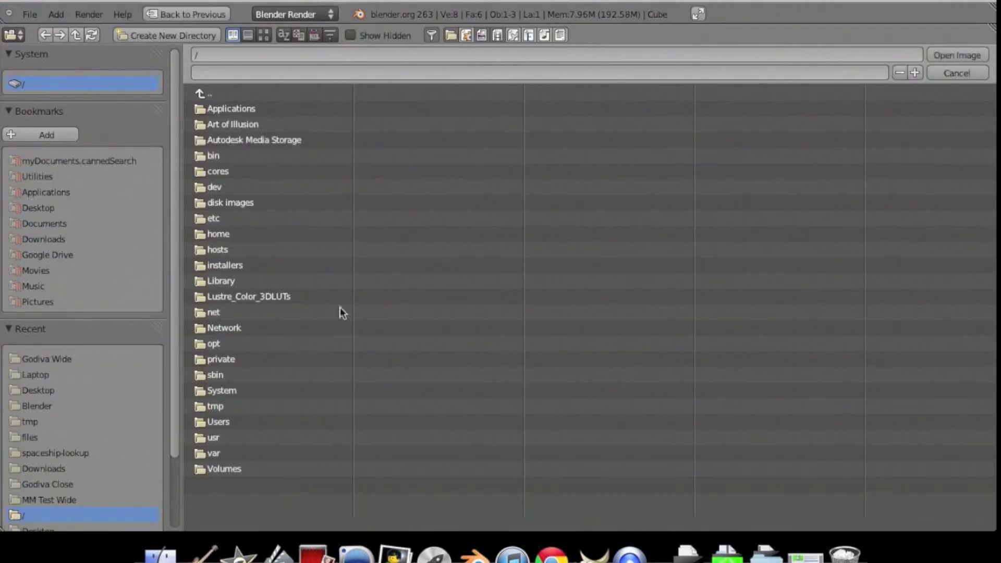
left_click(46, 208)
left_click(276, 158)
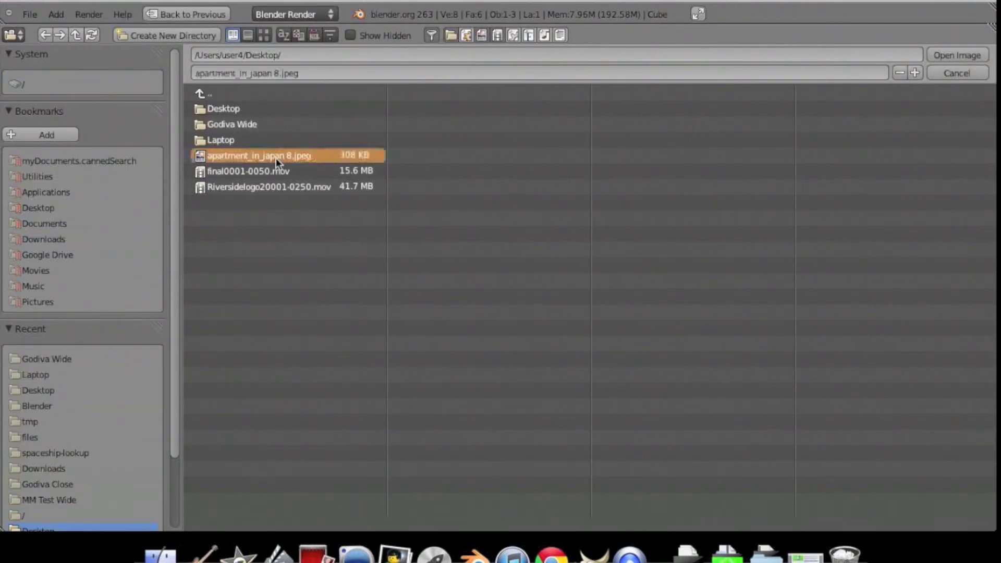
key("Return")
key("g")
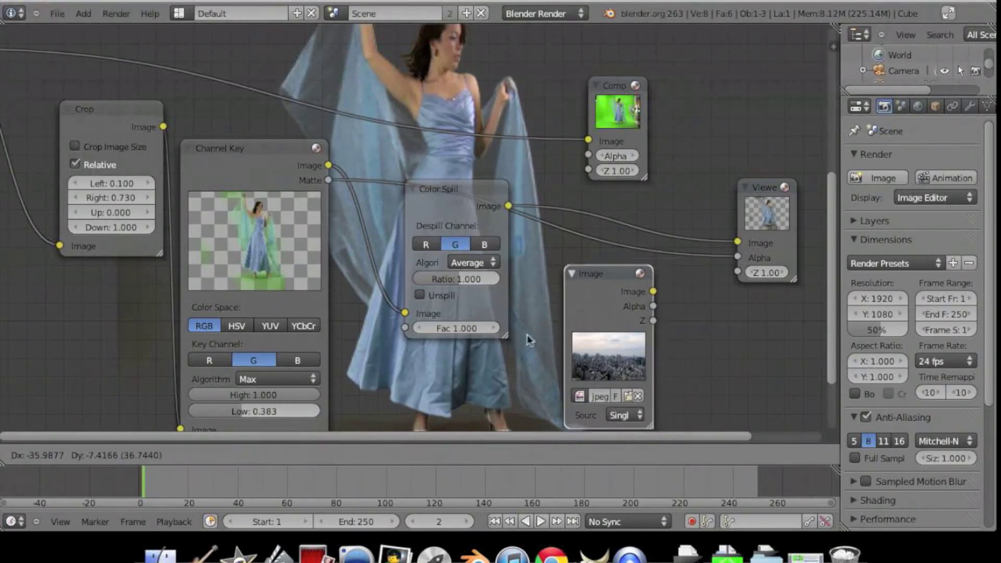
left_click(500, 374)
key("shift+a")
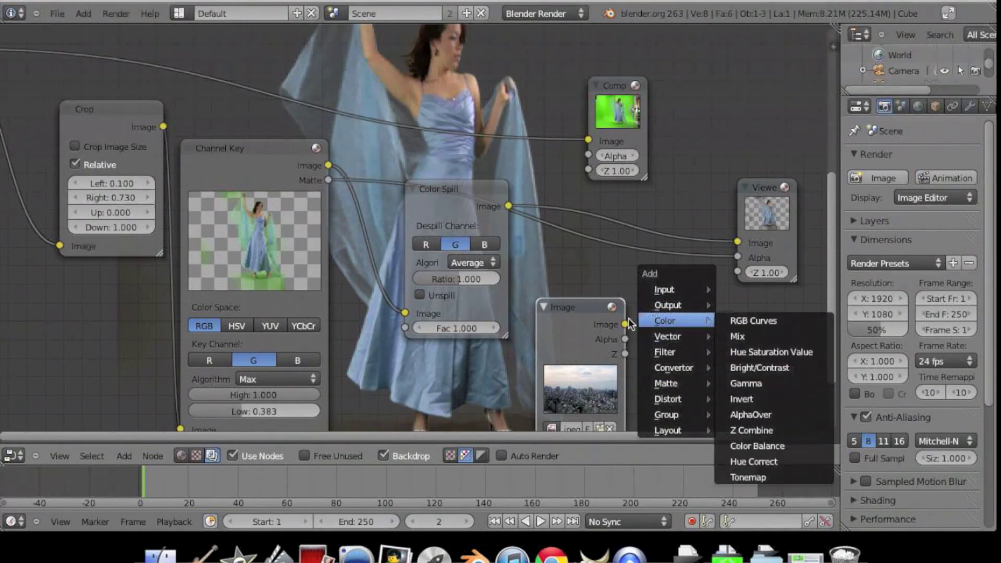
- Insert an AlphaOver before the Viewer, fed by the city photo and the despilled dancer
mouse_move(665, 321)
left_click(745, 415)
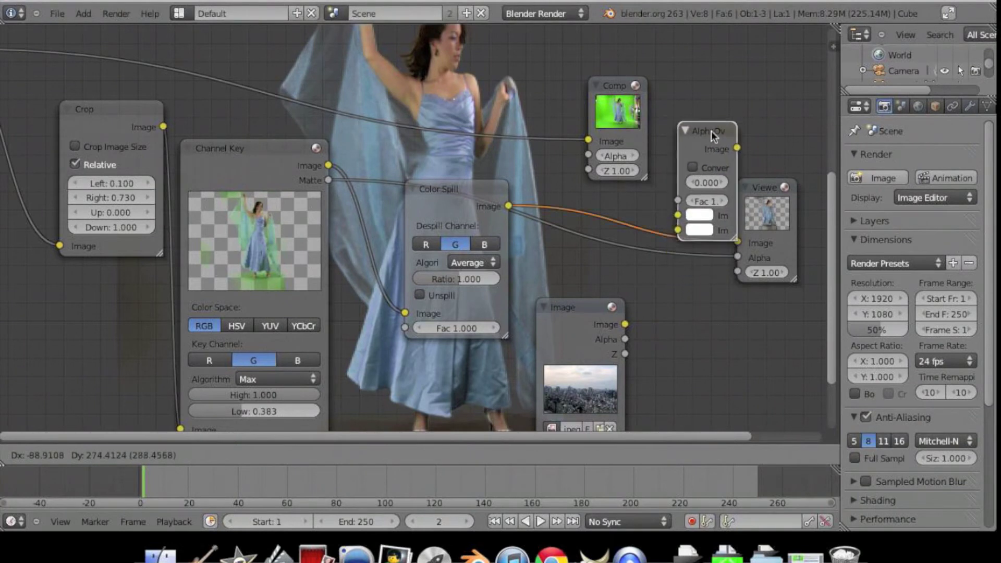
left_click(705, 138)
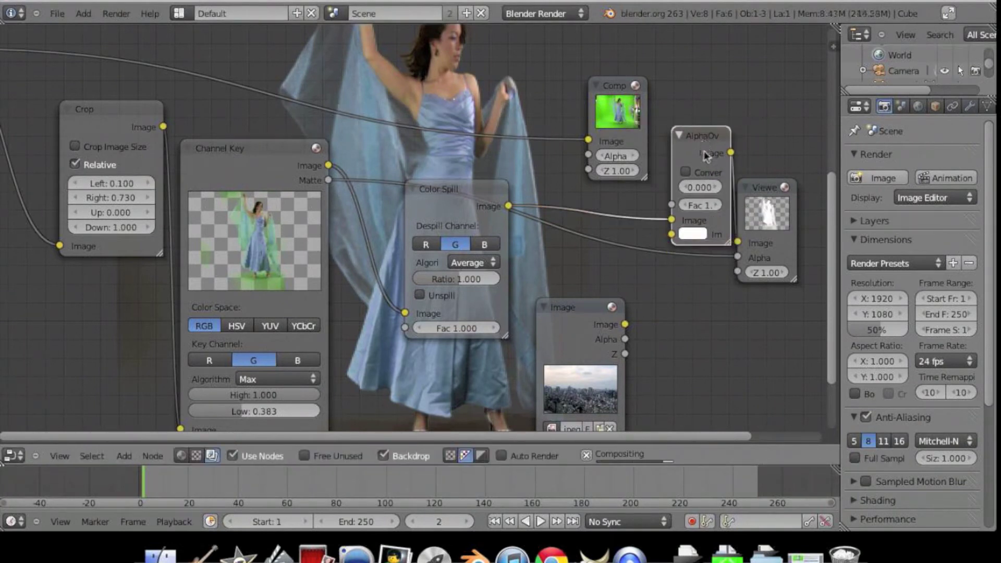
key("g")
left_click(687, 250)
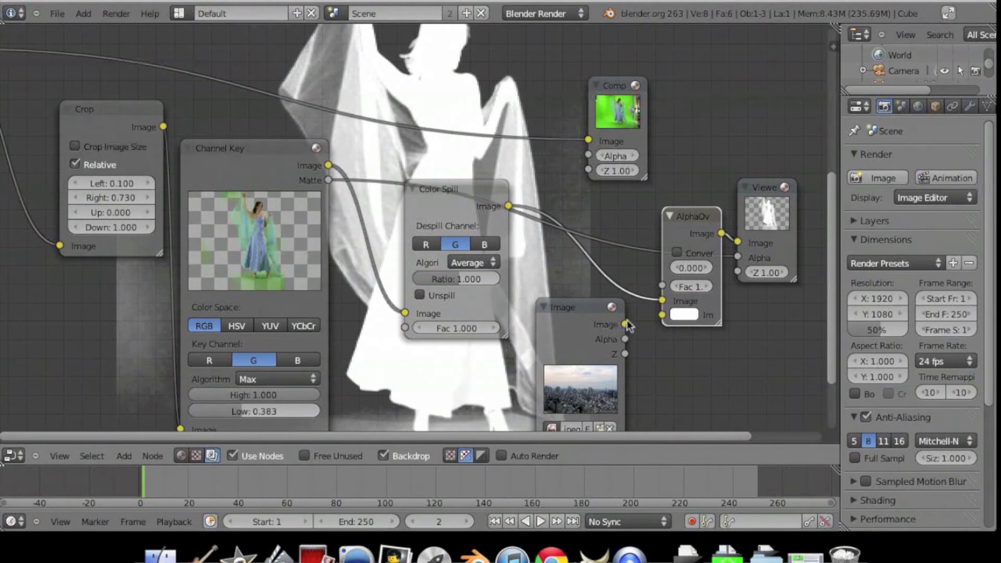
left_click_drag(662, 319, 665, 318)
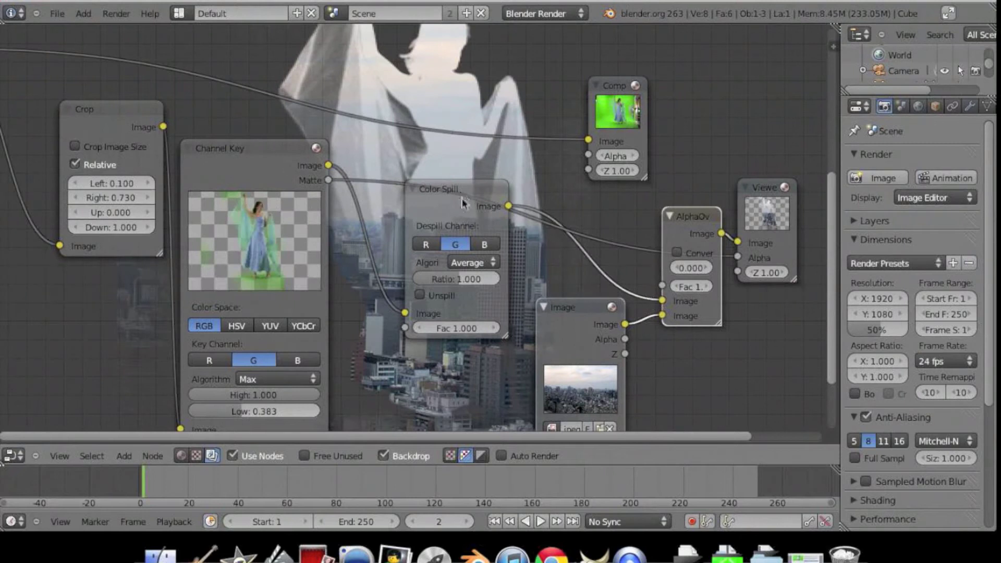
left_click_drag(462, 204, 438, 253)
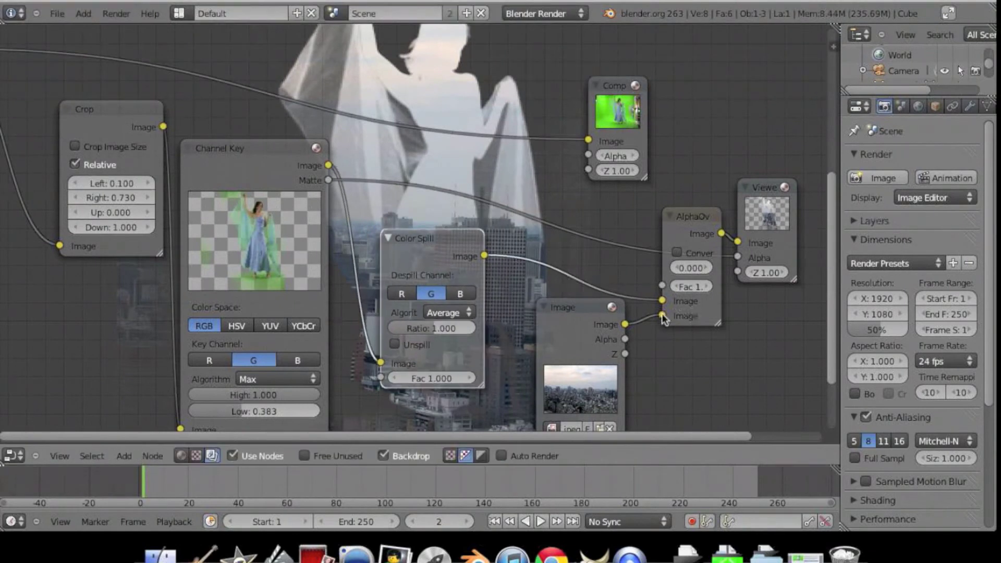
left_click_drag(662, 315, 662, 301)
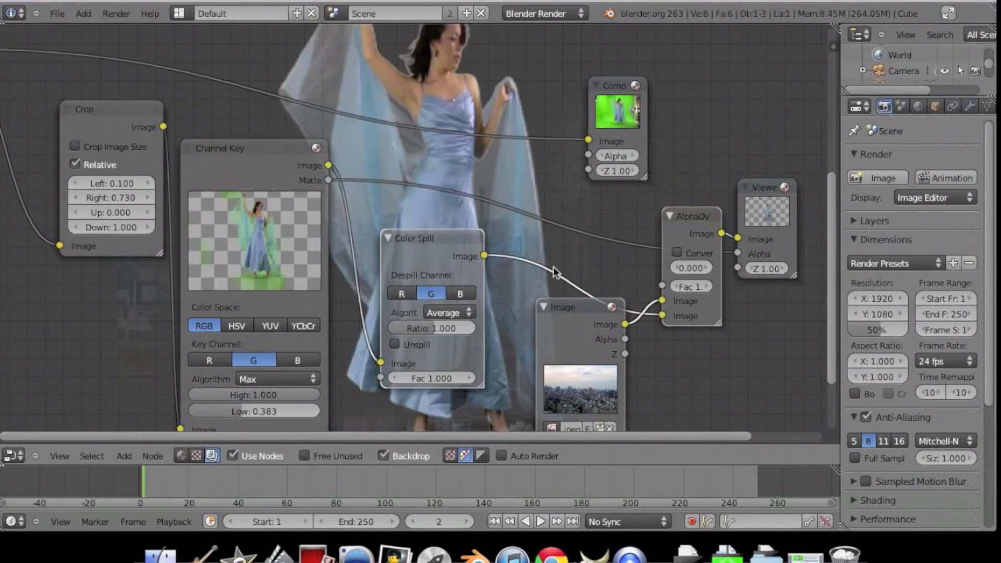
left_click(452, 455)
scroll(585, 223, "down", 3)
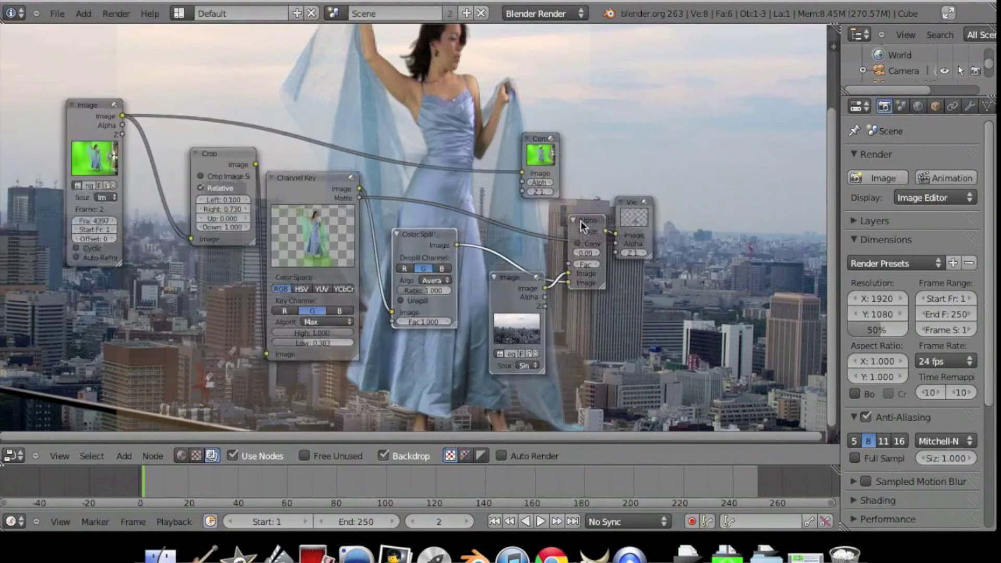
scroll(580, 222, "down", 2)
scroll(570, 229, "up", 1)
scroll(569, 231, "up", 1)
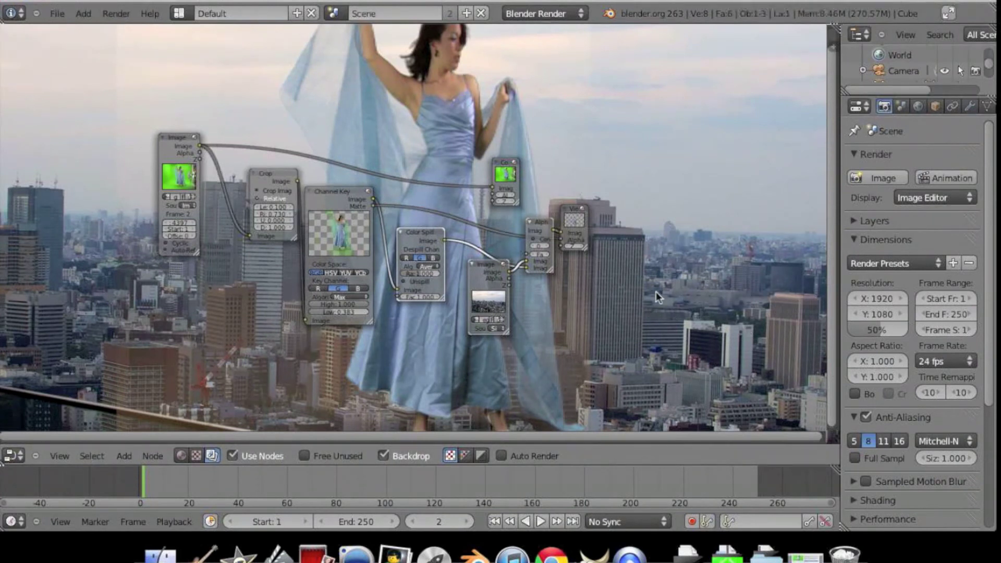
- Shrink the backdrop preview, frame the nodes, and move the skyline Image node down-left
key("v")
key("v")
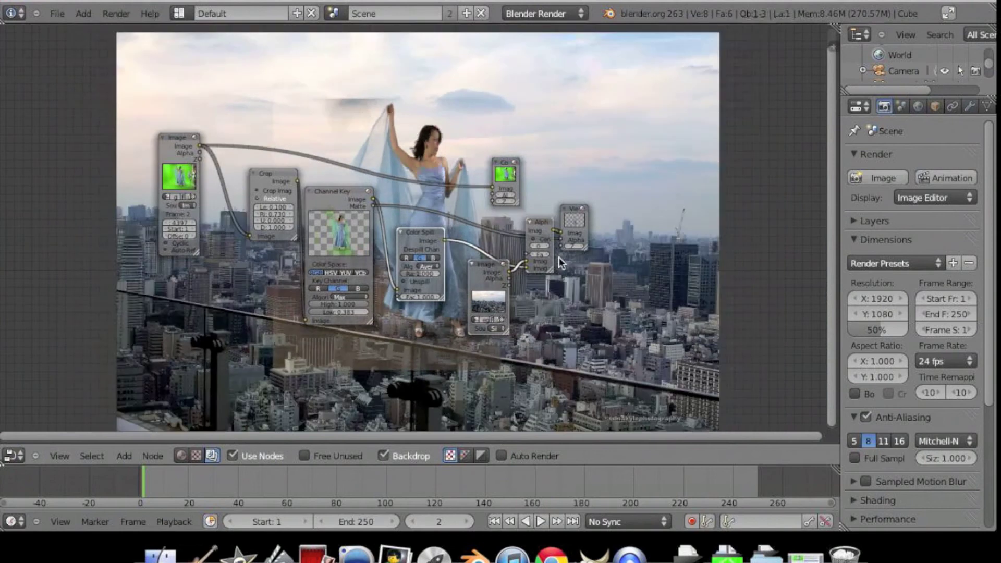
key("v")
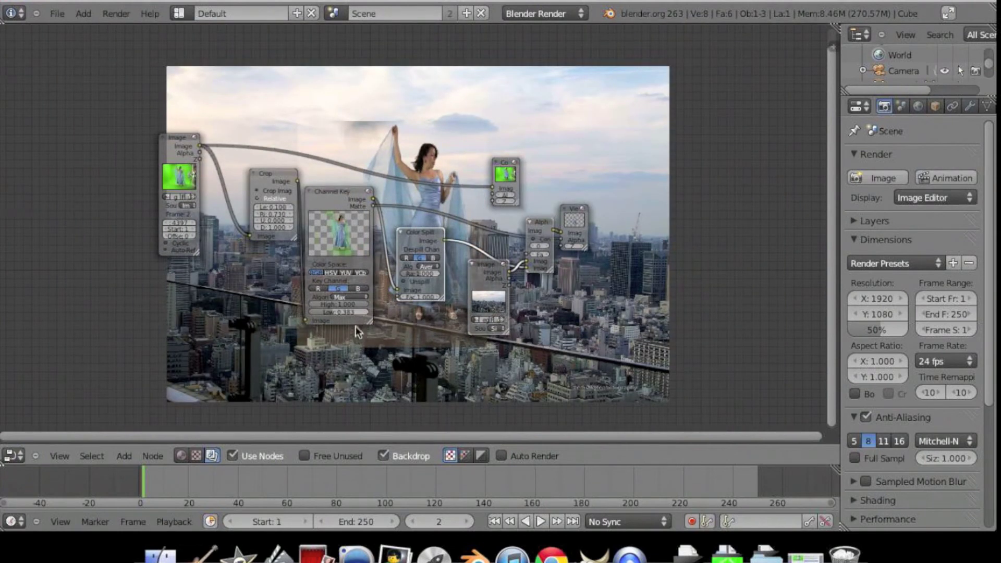
scroll(372, 250, "up", 1)
scroll(484, 247, "up", 1)
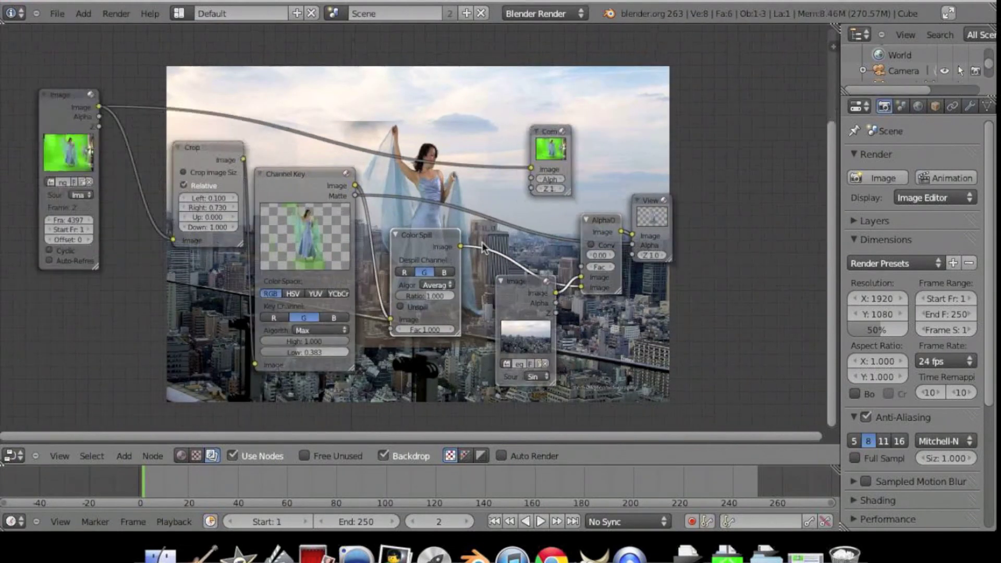
scroll(484, 246, "up", 1)
middle_click_drag(485, 246, 391, 213)
scroll(390, 214, "up", 1)
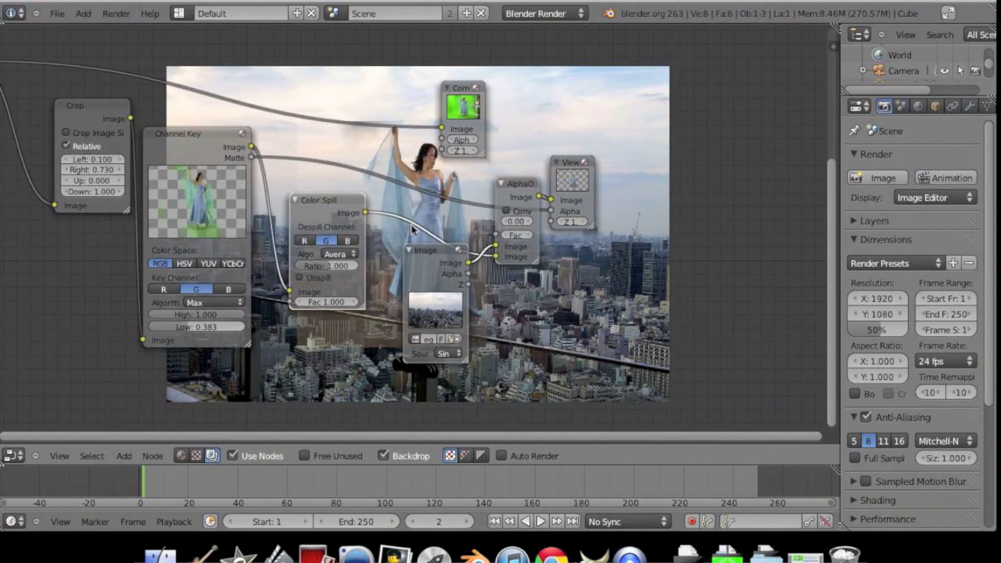
scroll(415, 243, "up", 1)
scroll(436, 276, "up", 1)
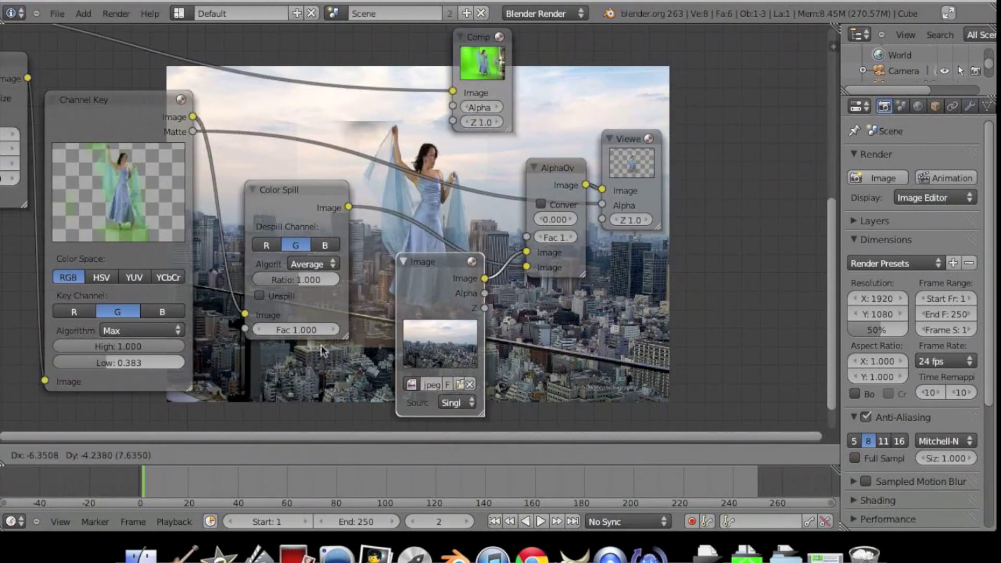
left_click_drag(416, 290, 240, 351)
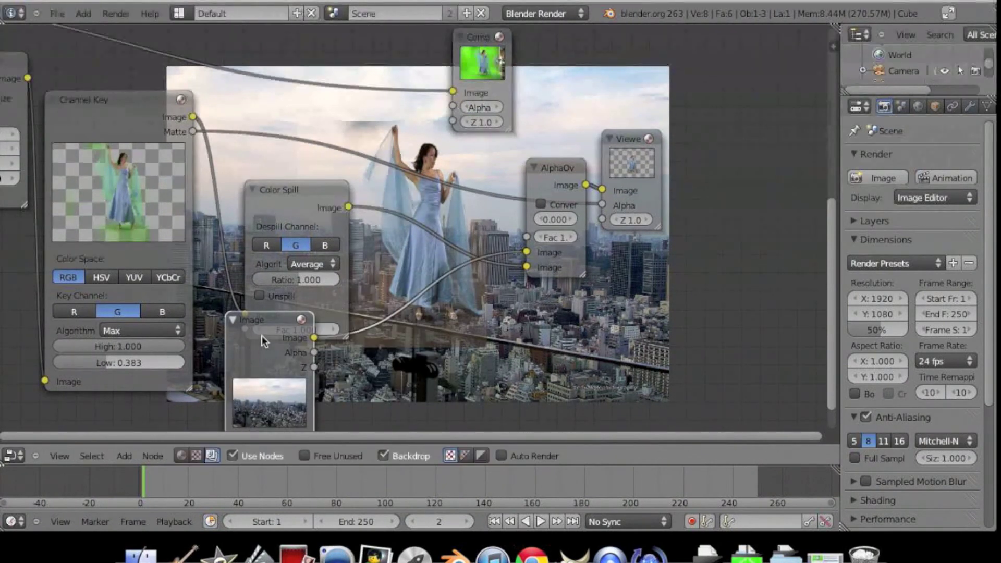
key("shift+a")
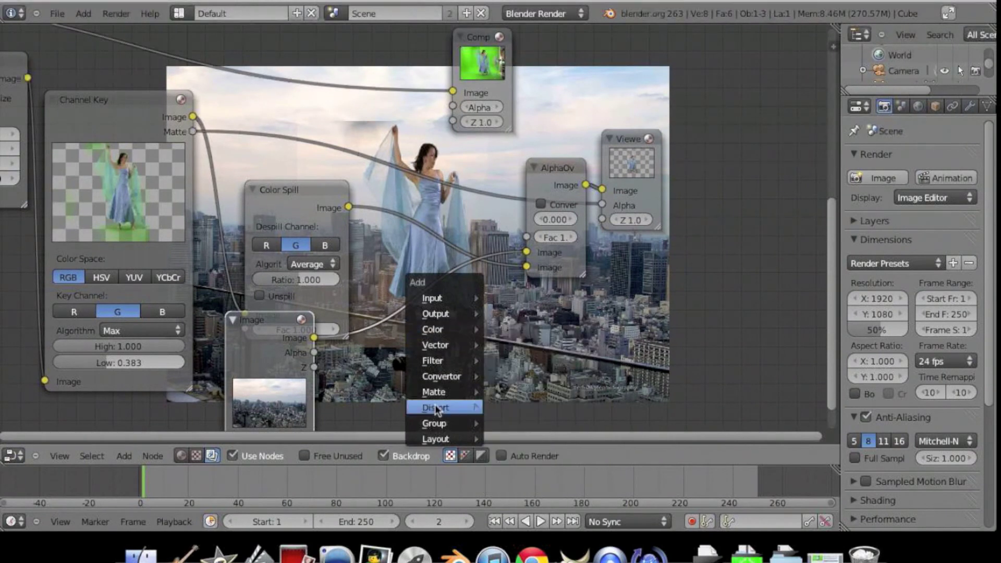
mouse_move(436, 407)
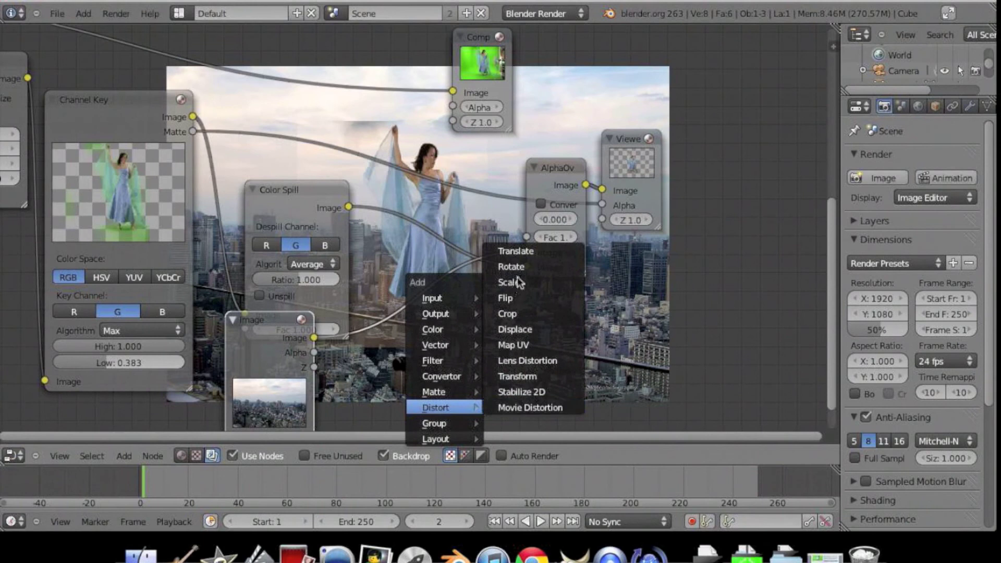
- Insert a Scale node set to Render Size between the skyline Image and AlphaOver
left_click(520, 286)
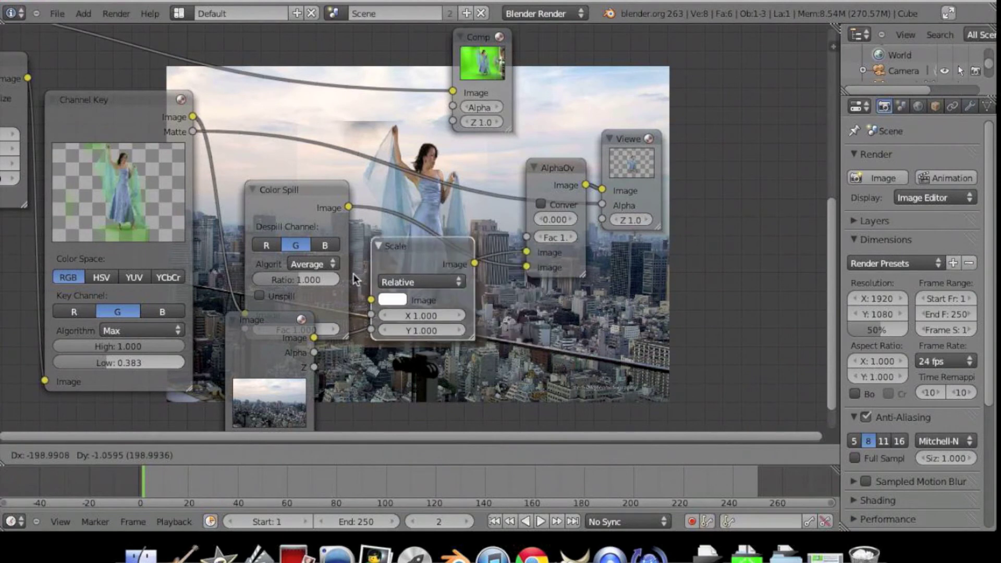
left_click(353, 273)
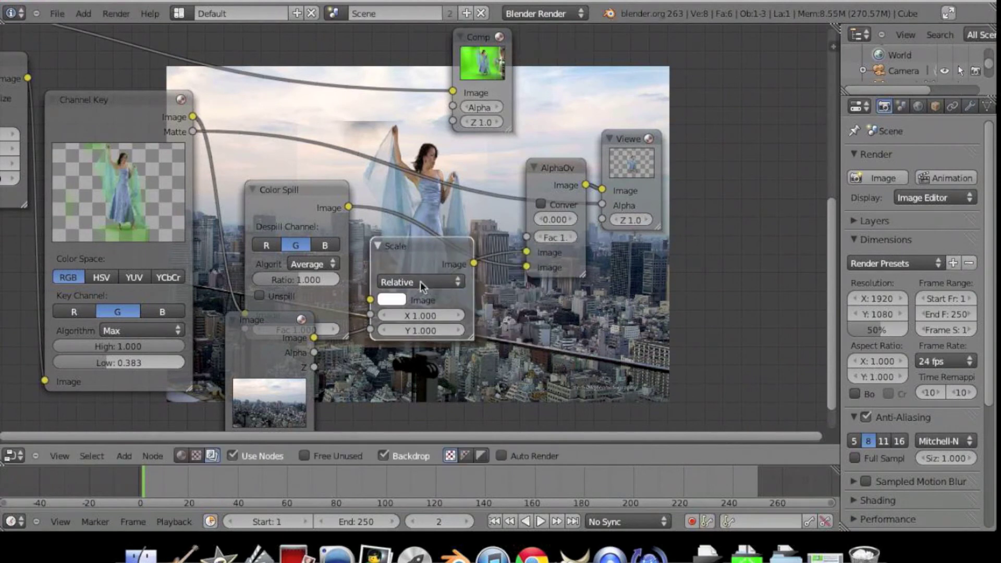
right_click(649, 554)
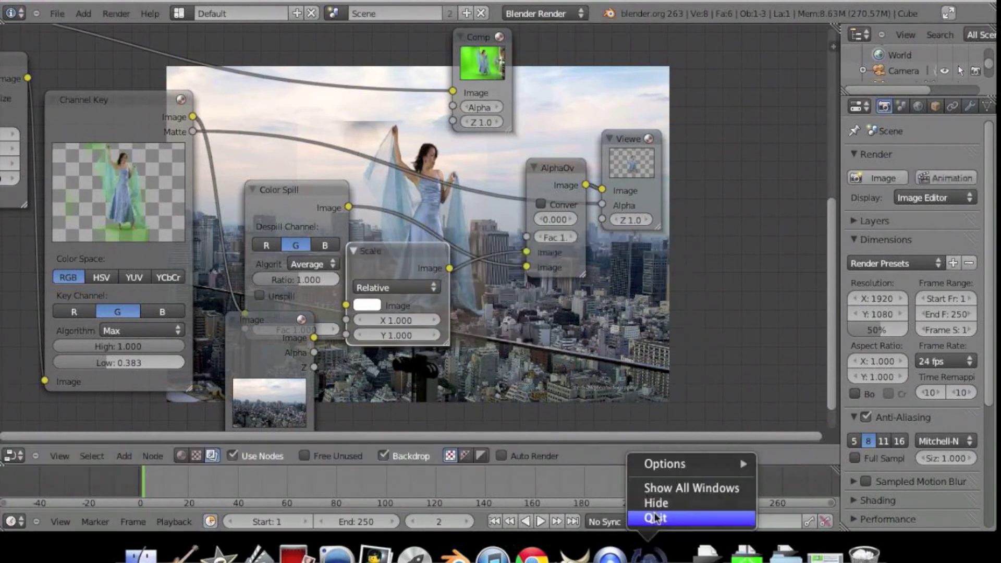
left_click(656, 517)
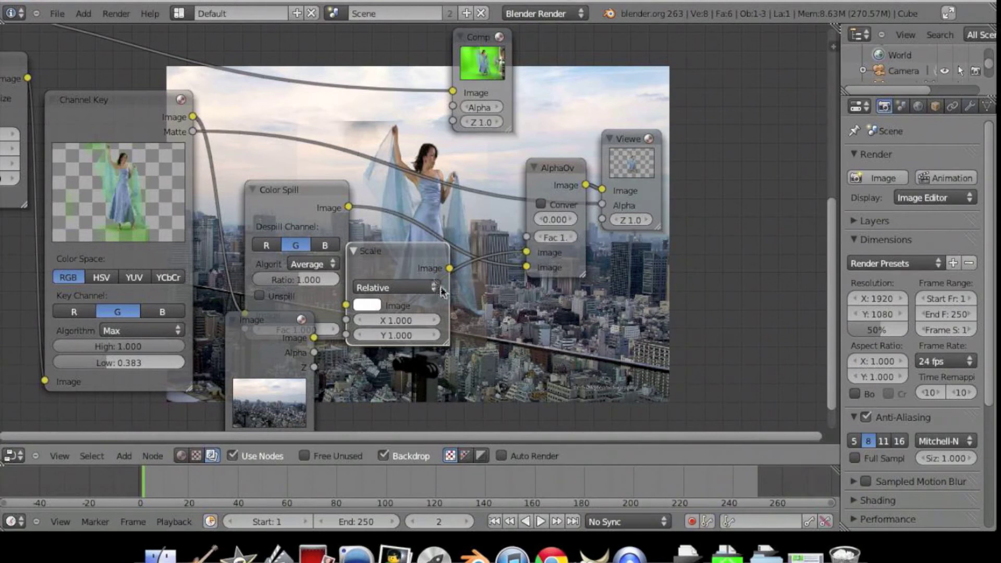
left_click_drag(354, 250, 415, 279)
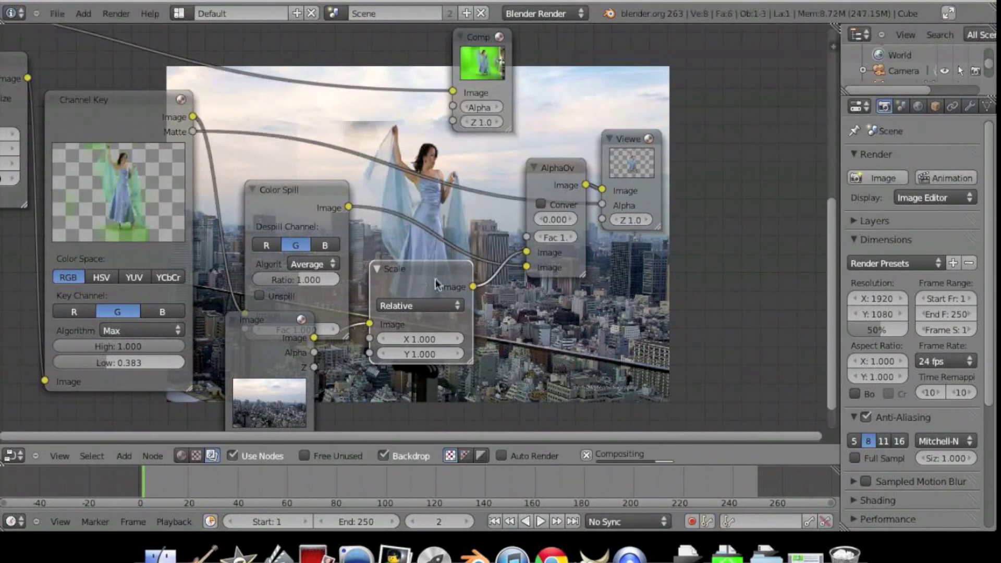
left_click(428, 305)
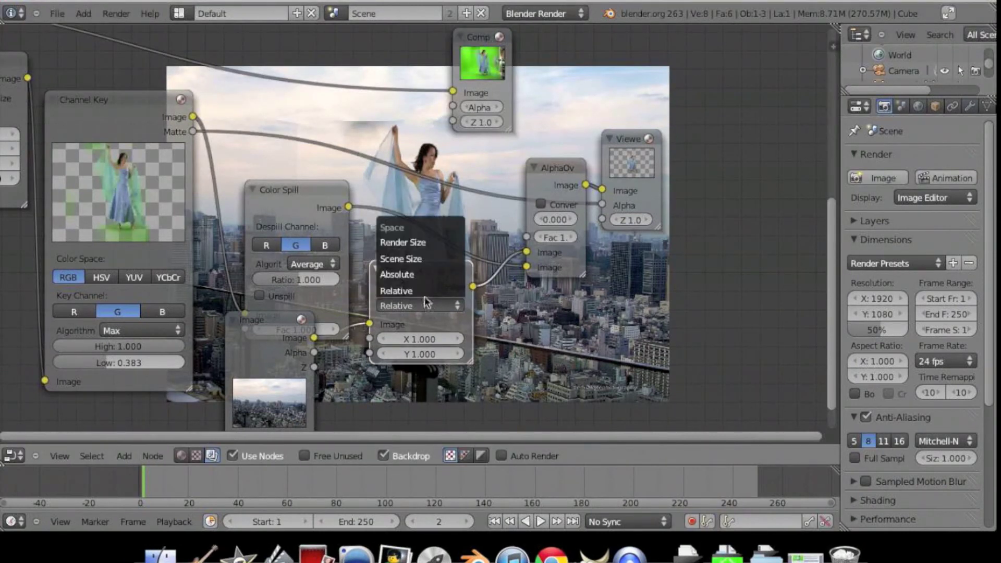
left_click(414, 243)
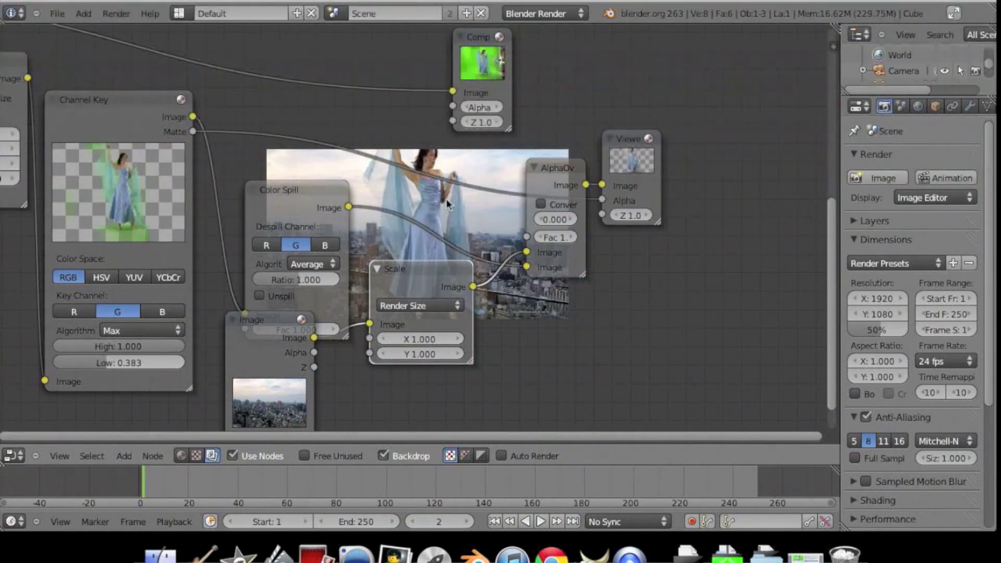
scroll(450, 195, "up", 1)
scroll(436, 210, "up", 2)
scroll(418, 210, "up", 1)
scroll(418, 211, "down", 2)
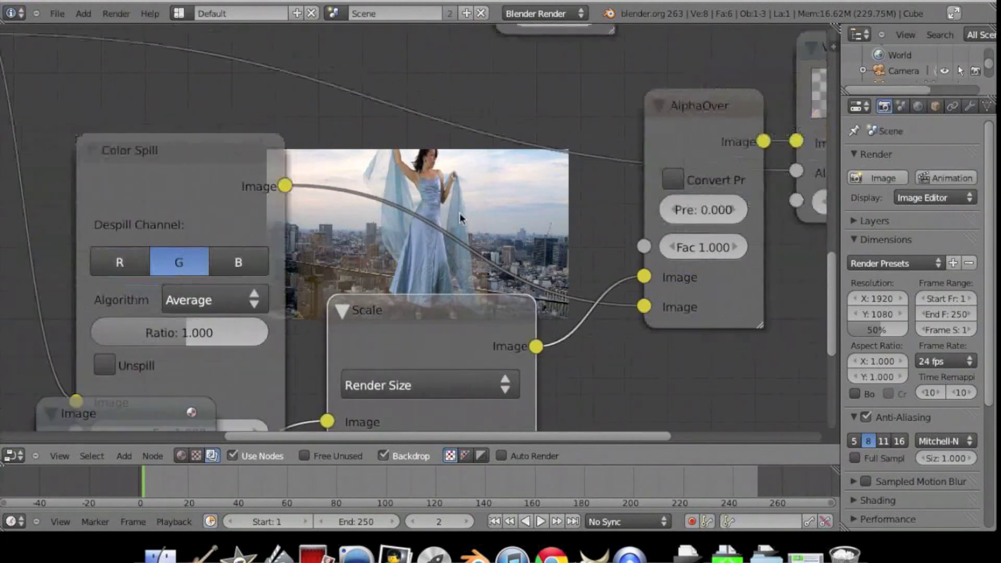
scroll(460, 213, "down", 2)
scroll(460, 213, "down", 1)
- Rearrange the AlphaOver, Scale, skyline Image, Channel Key and Color Spill nodes
middle_click_drag(459, 213, 477, 349)
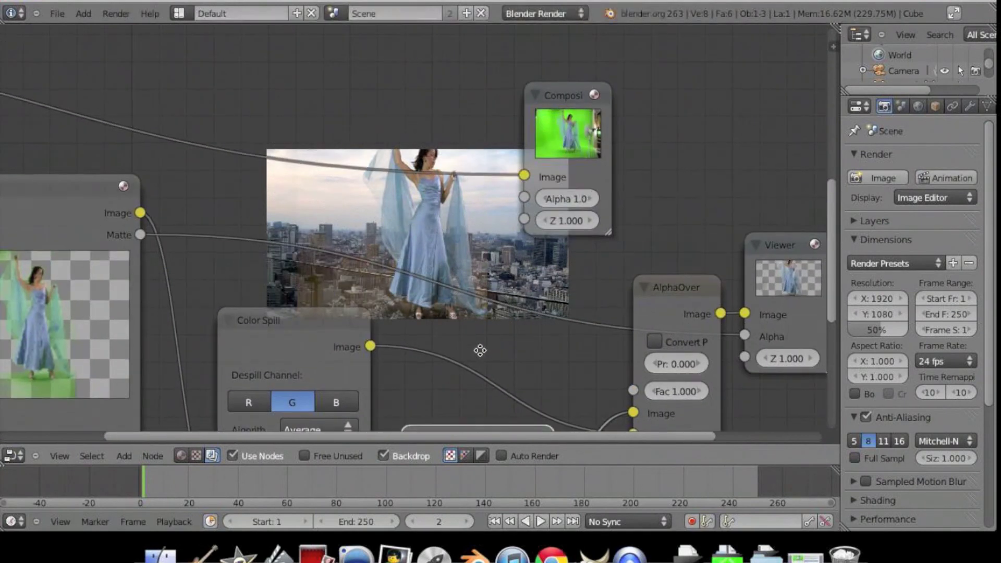
left_click_drag(658, 298, 666, 350)
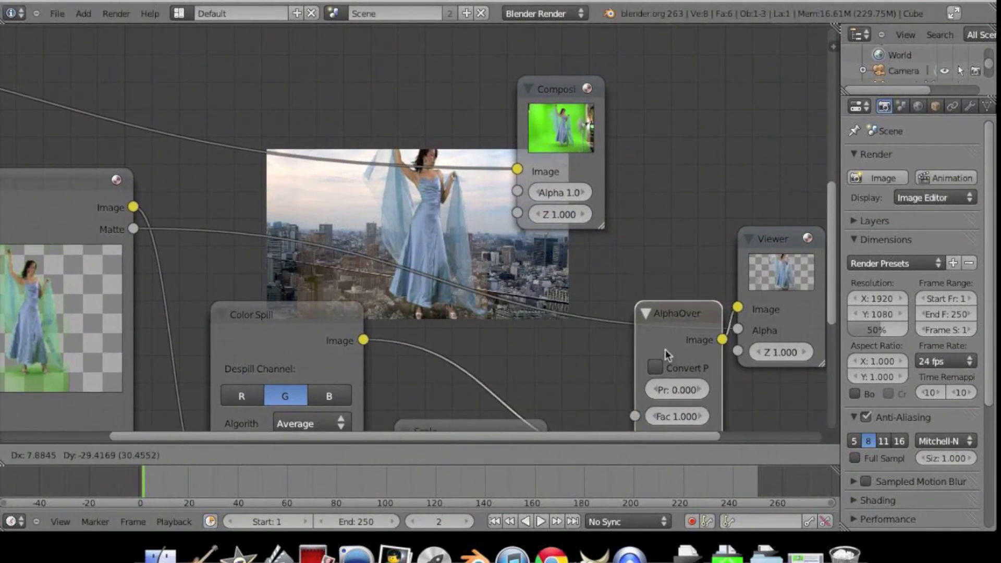
scroll(395, 301, "down", 2)
scroll(395, 301, "down", 1)
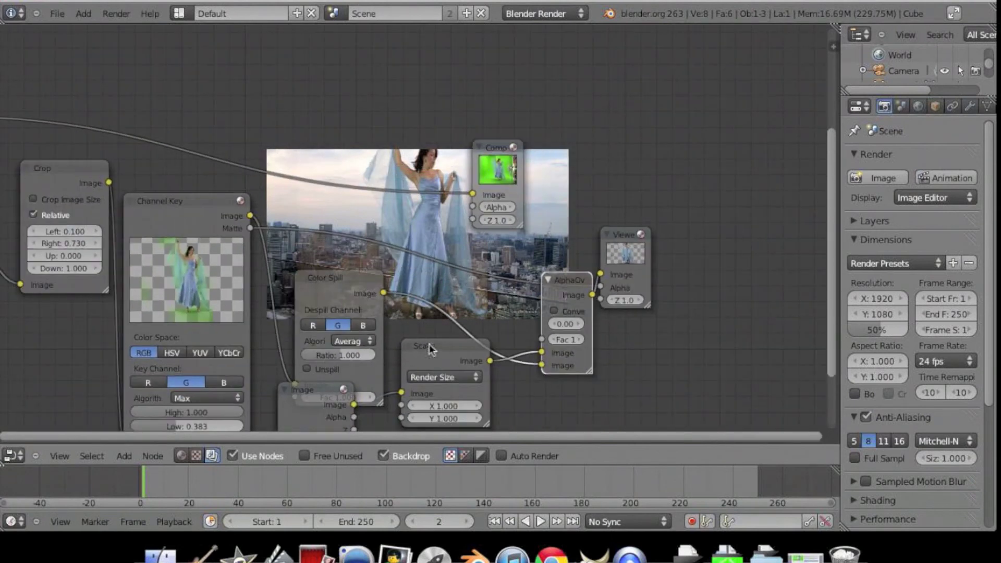
left_click_drag(429, 349, 500, 439)
middle_click_drag(440, 346, 424, 219)
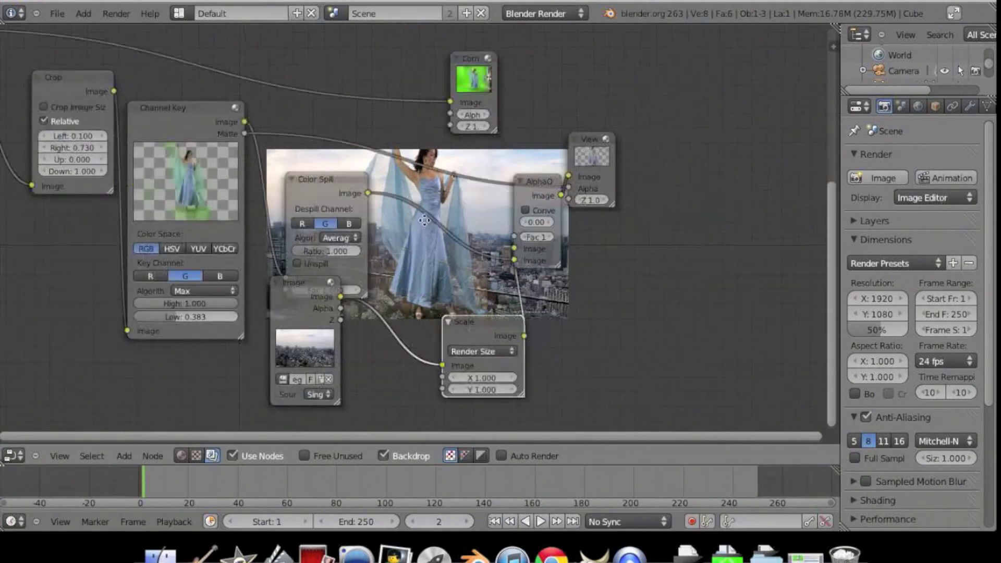
scroll(424, 221, "down", 2, "shift")
left_click_drag(301, 296, 342, 409)
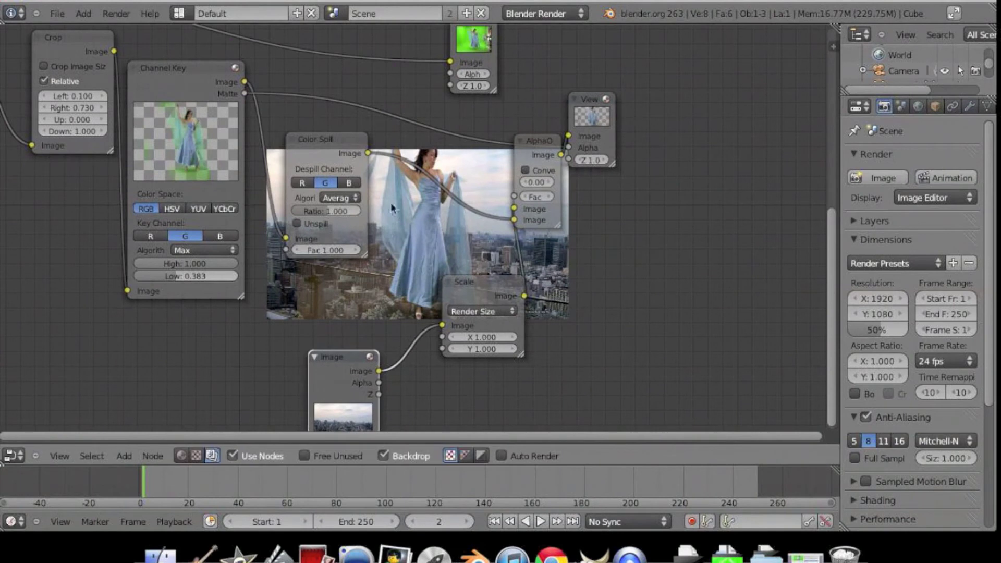
left_click_drag(203, 131, 73, 172)
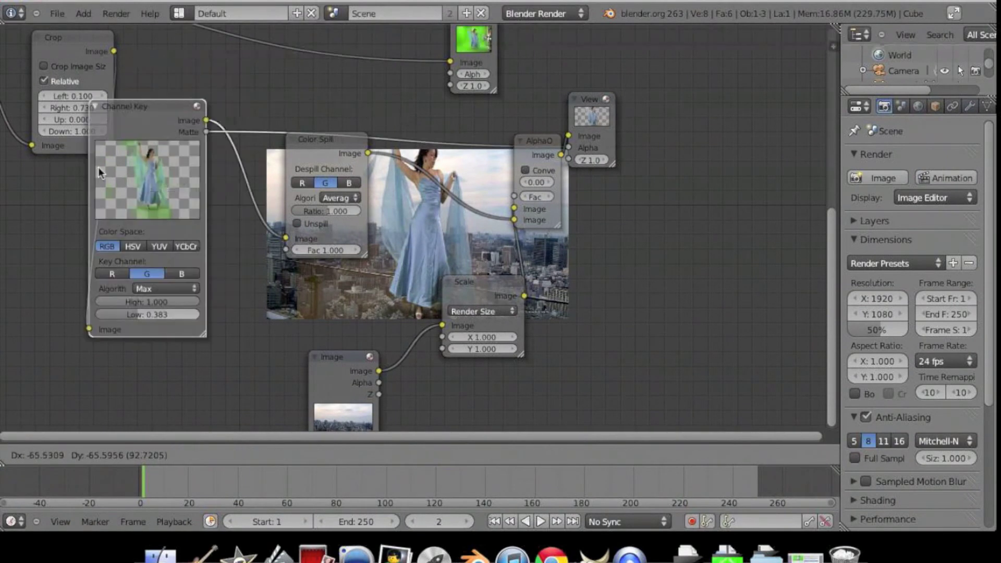
left_click_drag(303, 158, 98, 155)
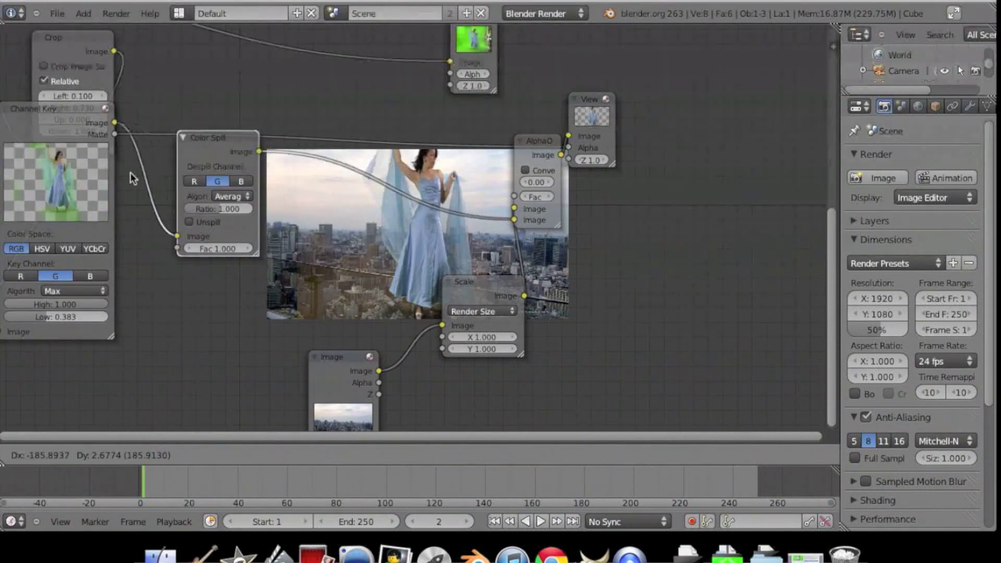
scroll(305, 186, "up", 3)
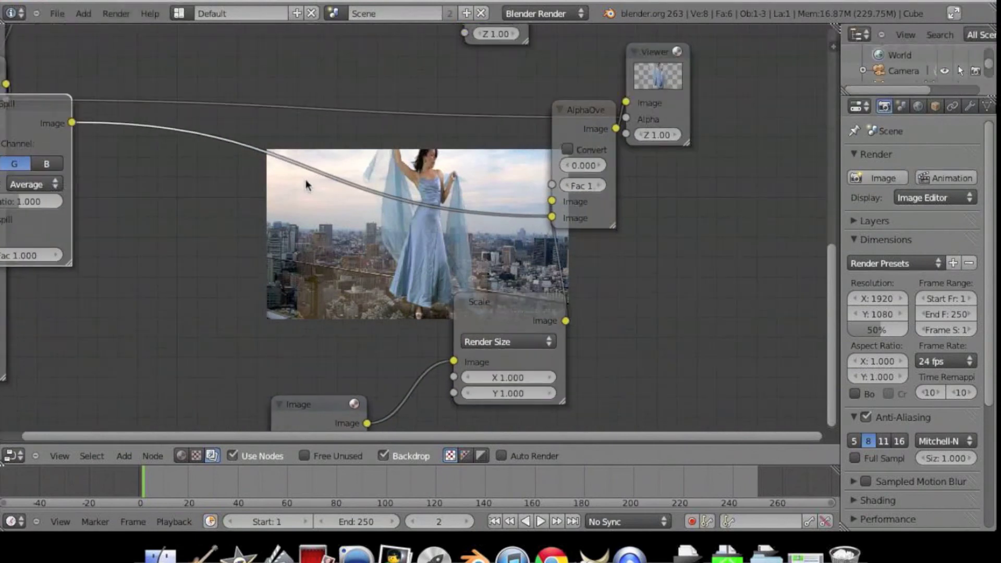
- Reposition one more node and disconnect the Viewer's Alpha input
key("g")
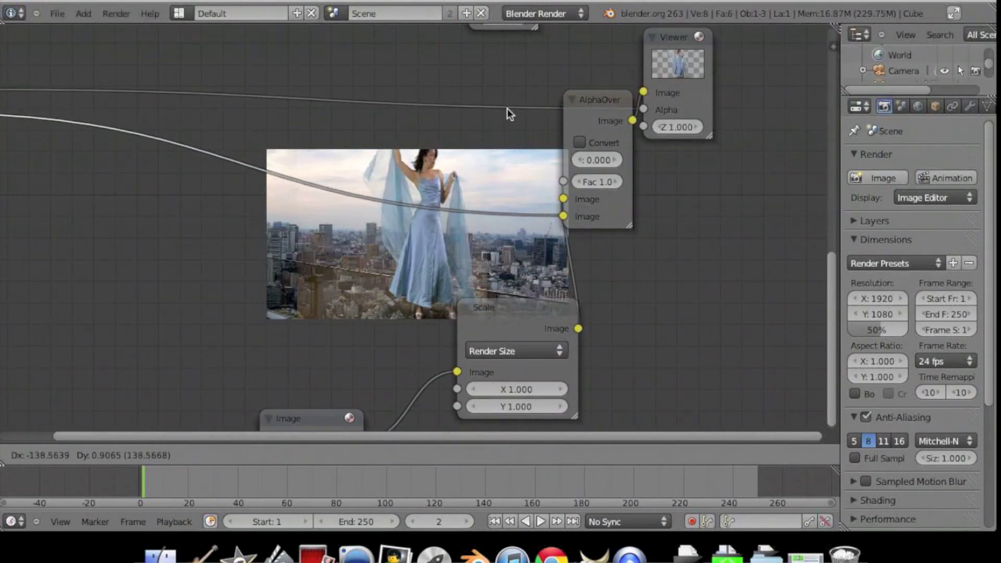
left_click(649, 113)
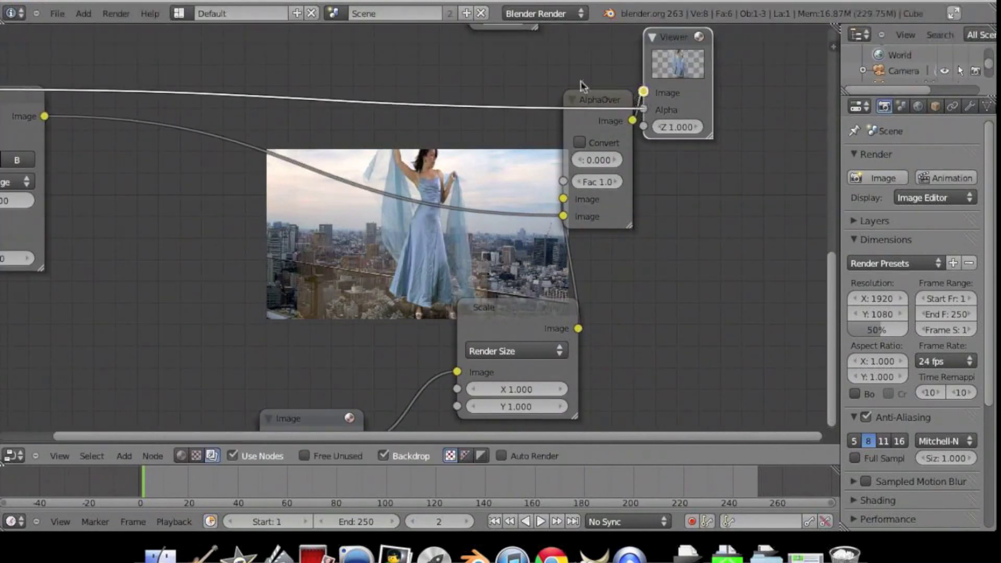
left_click_drag(643, 110, 469, 94)
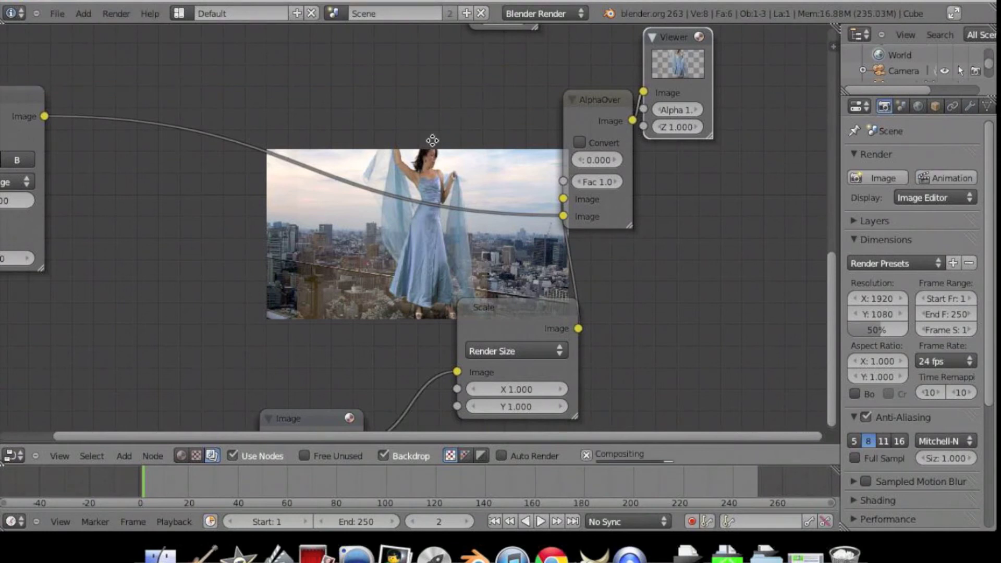
middle_click_drag(432, 140, 494, 129)
key("shift+a")
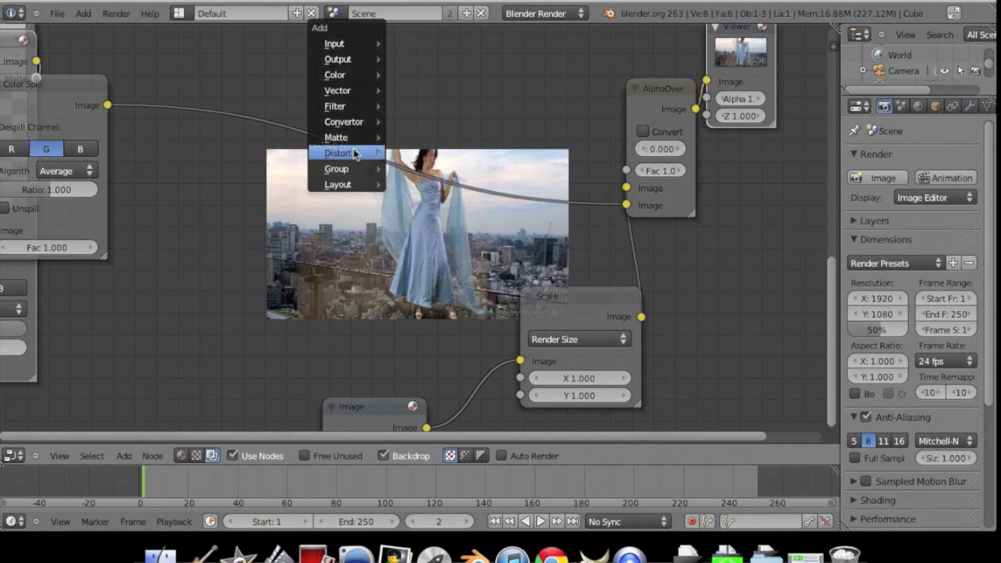
mouse_move(340, 153)
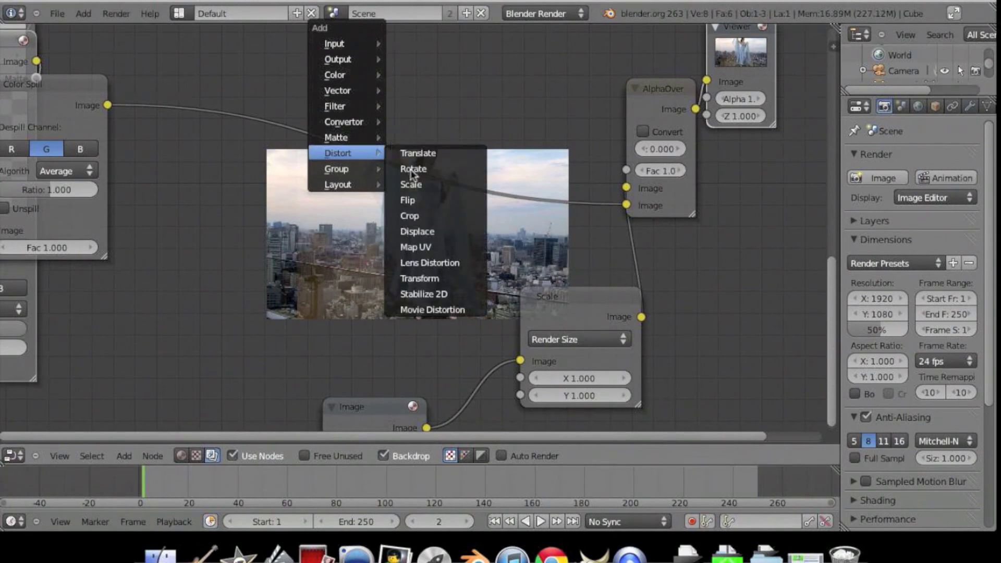
- Insert a second Scale node between Color Spill and AlphaOver, scaling X and Y by 2.0
left_click(412, 186)
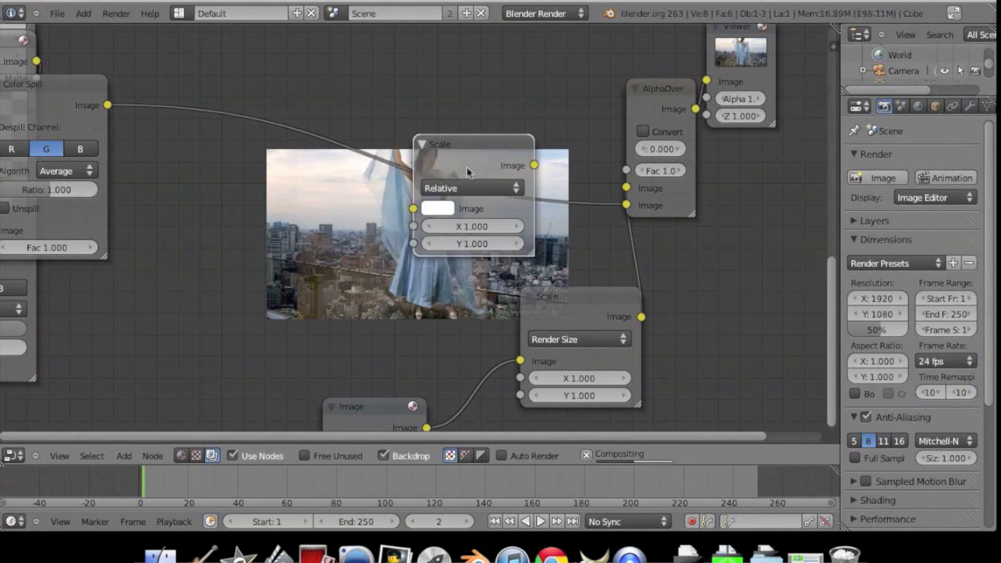
mouse_move(443, 148)
left_mouse_down()
mouse_move(341, 114)
mouse_move(242, 98)
left_mouse_up()
left_click(290, 178)
type("2")
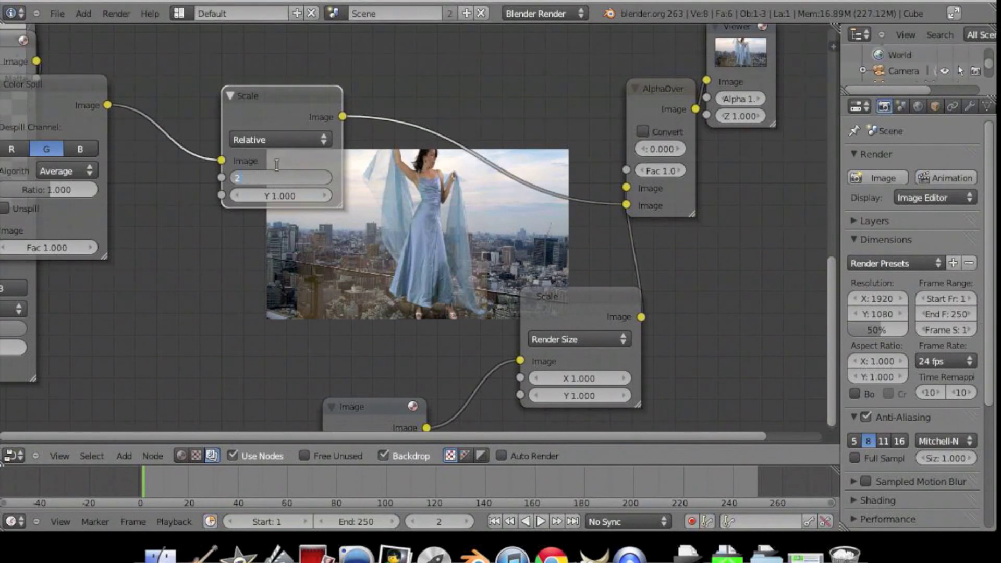
key("Tab")
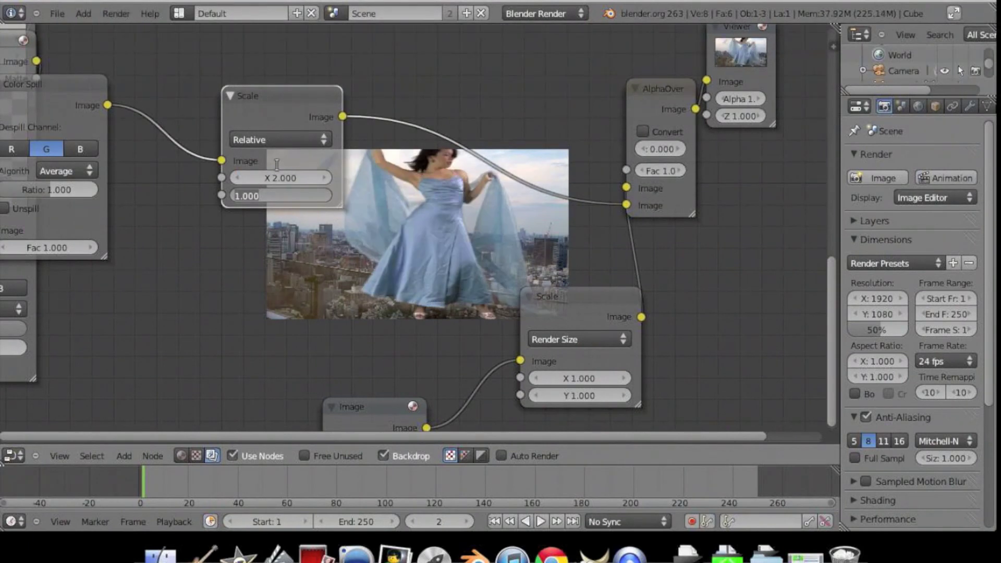
type("2")
type("Y 2.000")
key("Return")
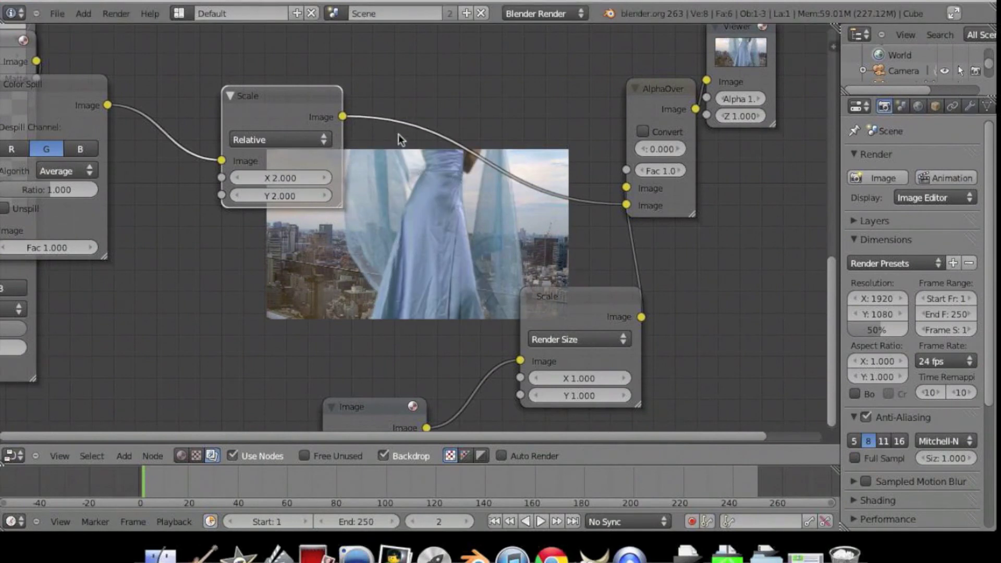
key("shift+a")
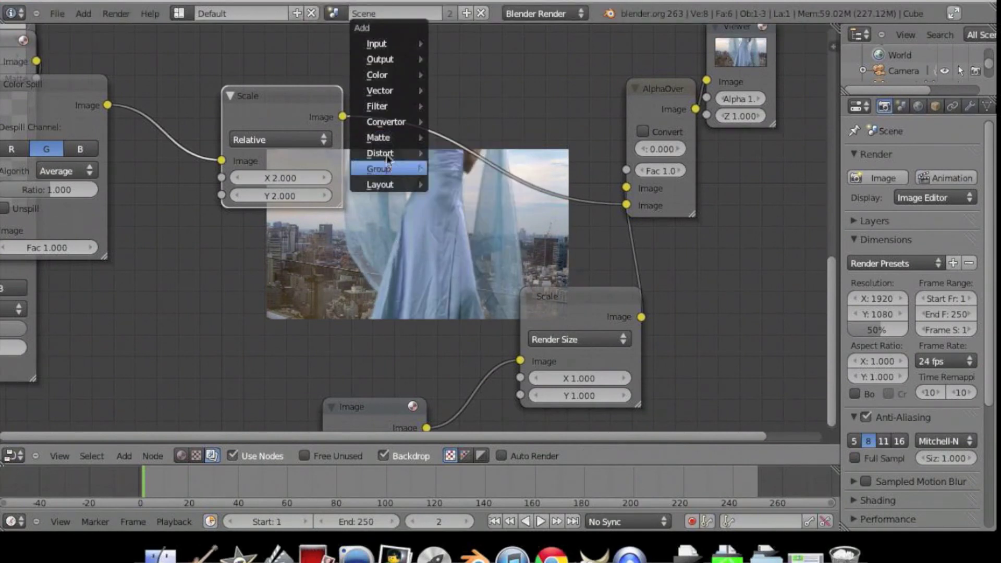
- Insert a Translate node after the dancer's Scale, offsetting X 75.44 and Y -343.28
mouse_move(381, 154)
left_click(445, 154)
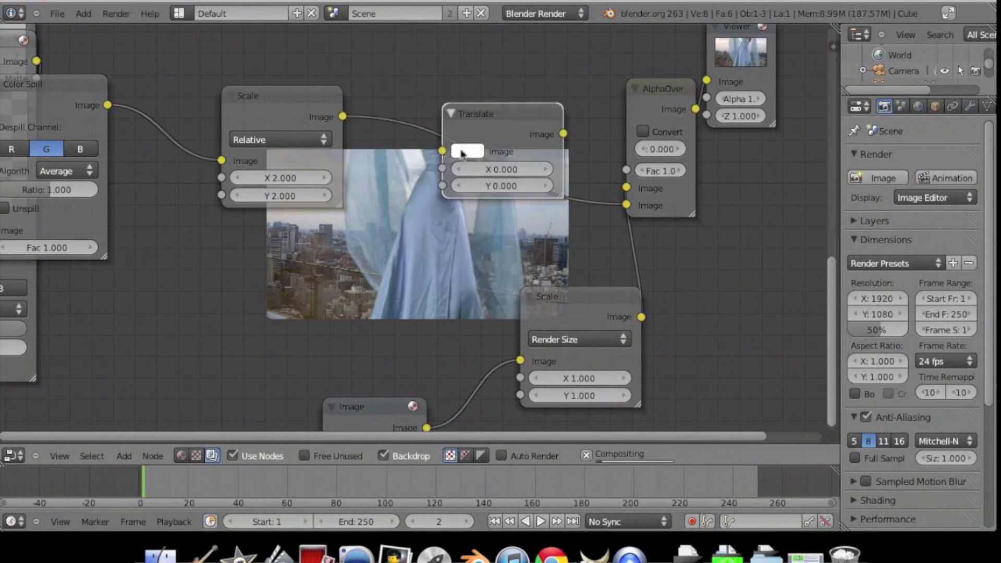
left_click(473, 51)
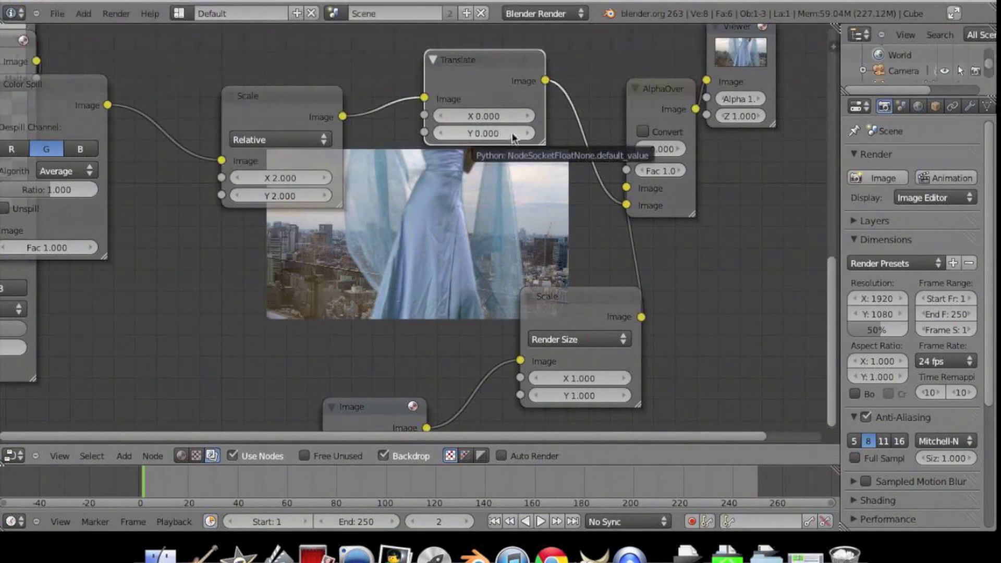
mouse_move(505, 134)
left_mouse_down()
mouse_move(464, 134)
mouse_move(499, 134)
mouse_move(473, 139)
left_mouse_up()
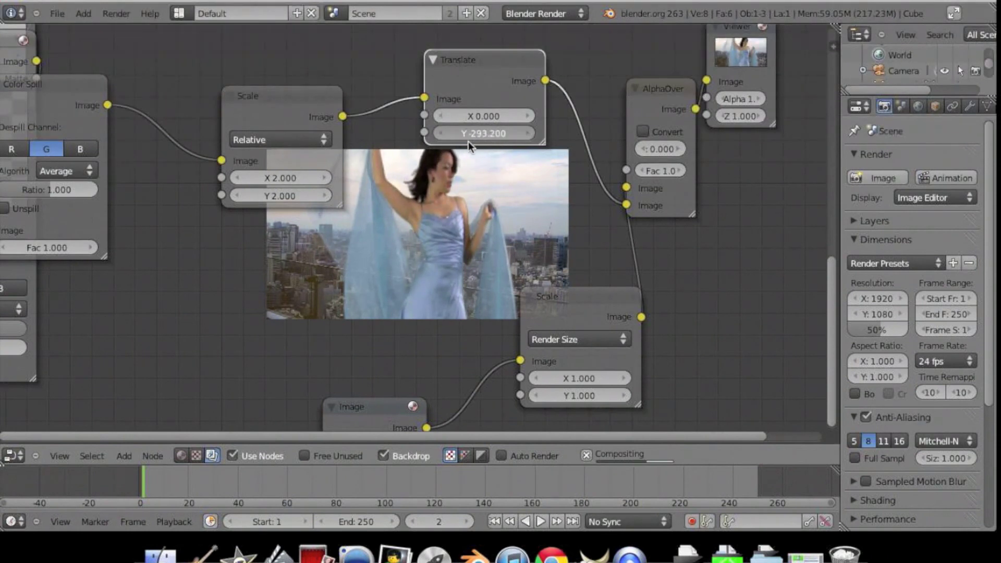
mouse_move(473, 139)
left_mouse_down()
mouse_move(428, 139)
mouse_move(502, 128)
left_mouse_up()
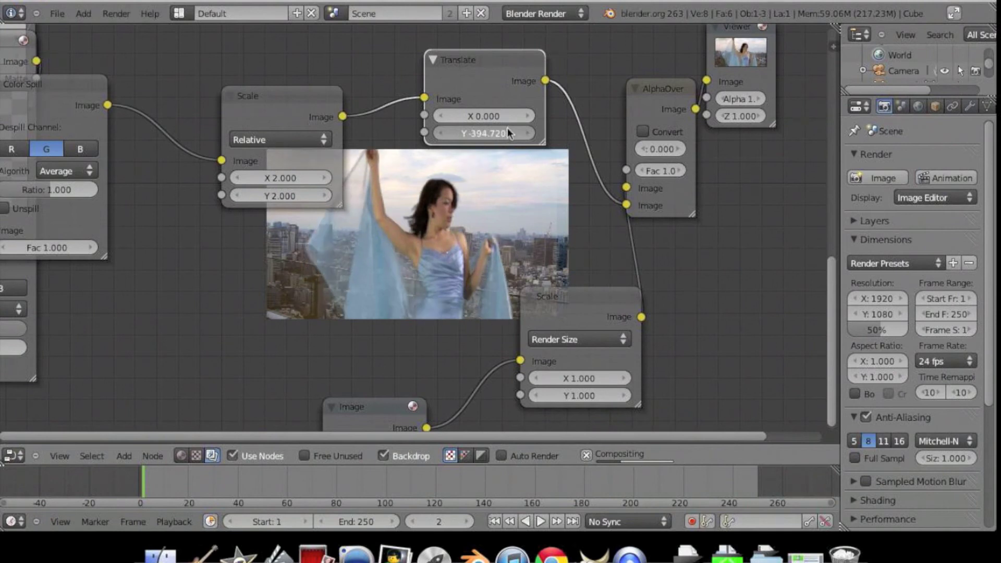
left_click_drag(501, 129, 556, 157)
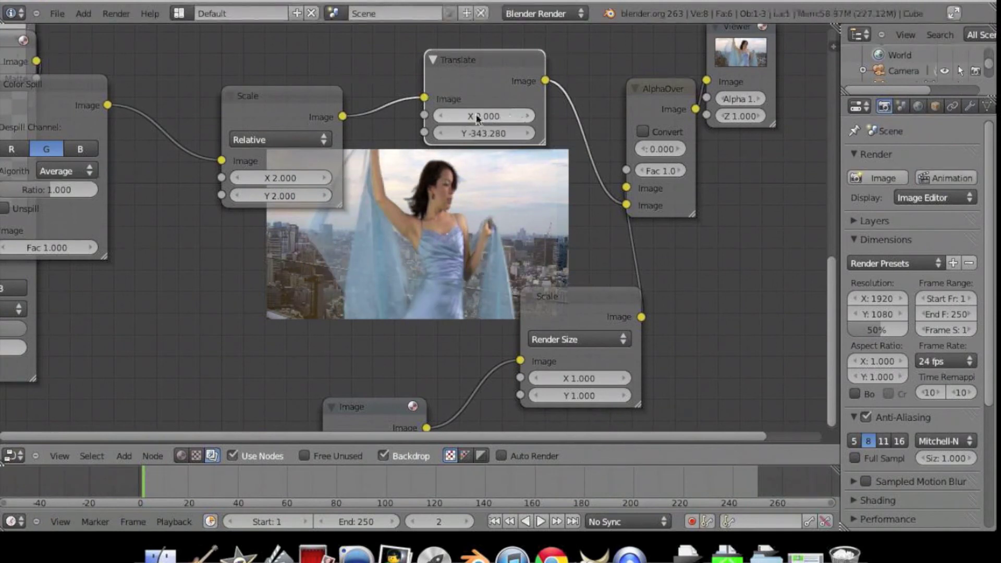
left_click_drag(475, 117, 519, 114)
- Move the lower Scale node to a new spot and pan the node graph right
left_click(604, 313)
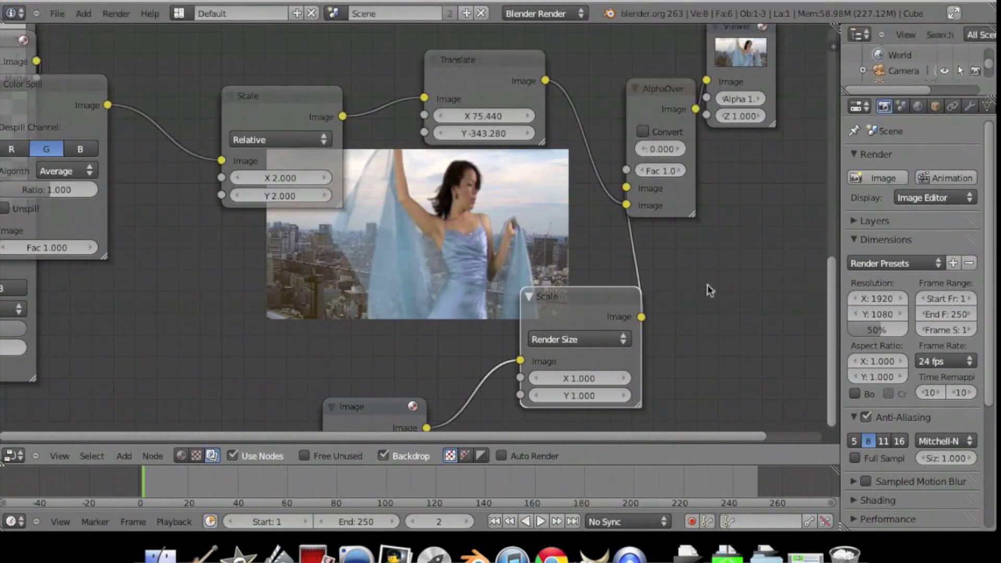
key("g")
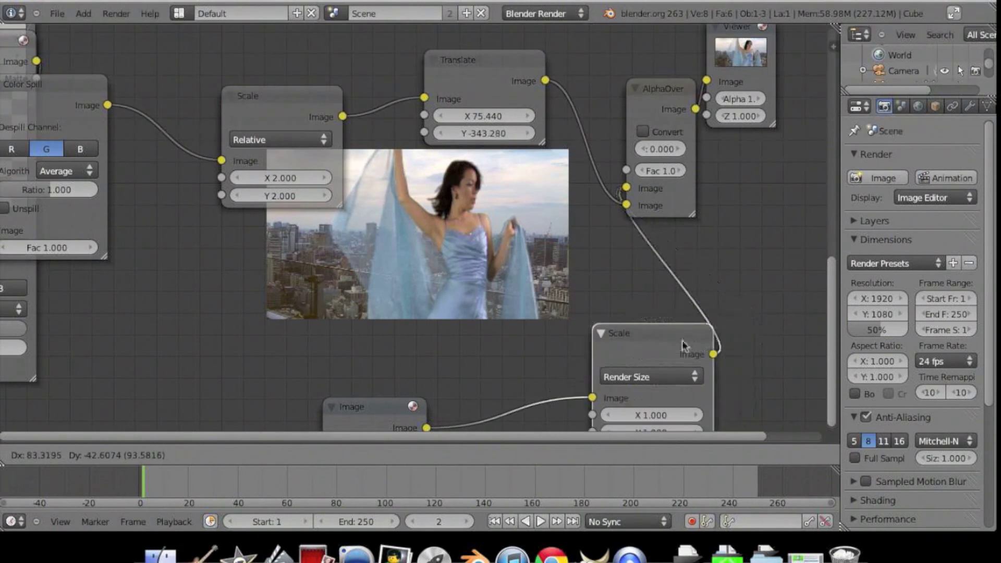
left_click(664, 340)
mouse_move(462, 185)
middle_mouse_down()
mouse_move(419, 211)
mouse_move(404, 204)
middle_mouse_up()
- Place Composite above Viewer, wire AlphaOver into Composite, and set 100% of 1920×1080 resolution
middle_click_drag(739, 178, 723, 275)
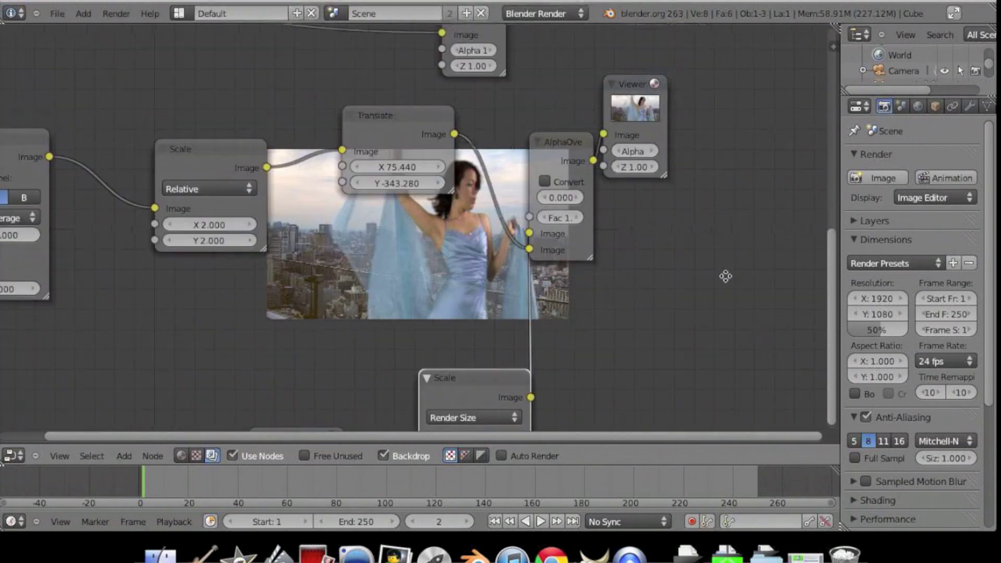
scroll(724, 295, "down", 2)
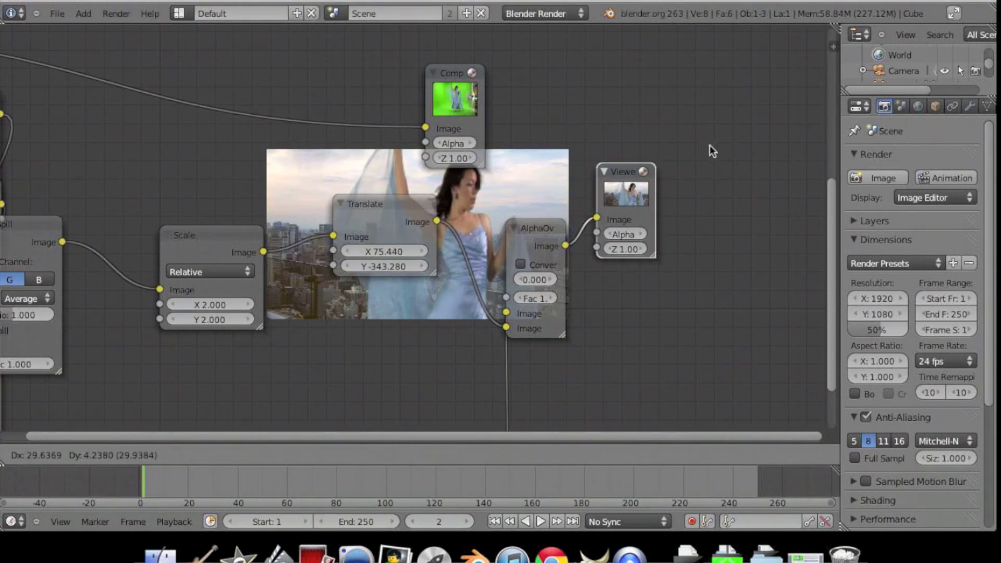
left_click_drag(626, 167, 687, 155)
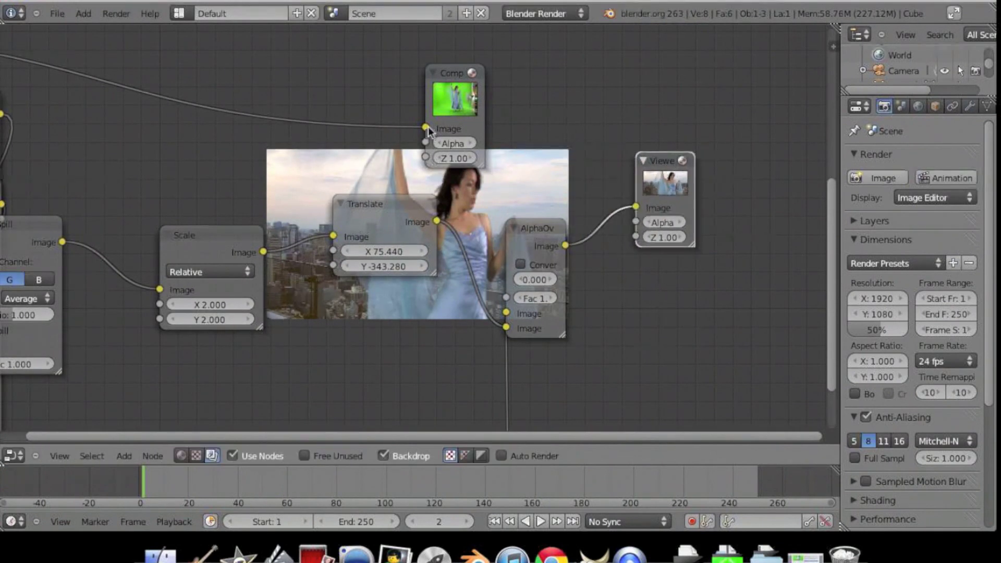
left_click_drag(450, 88, 662, 69)
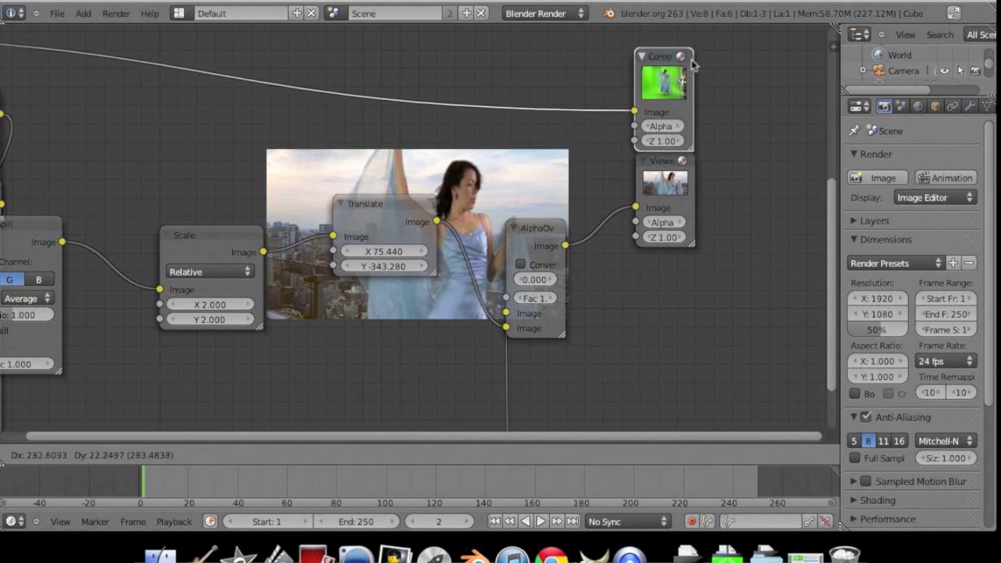
left_click(567, 249)
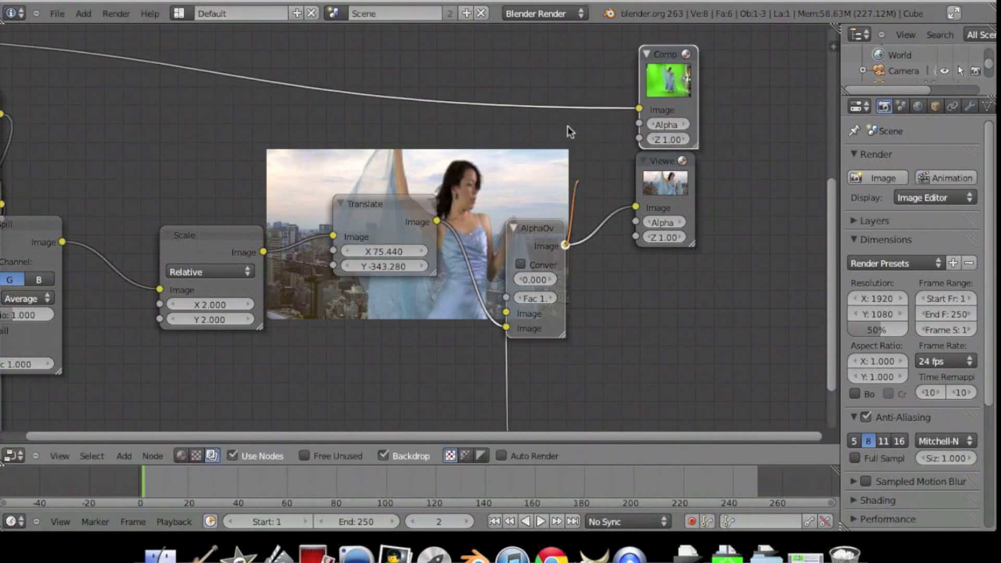
left_click_drag(567, 131, 640, 108)
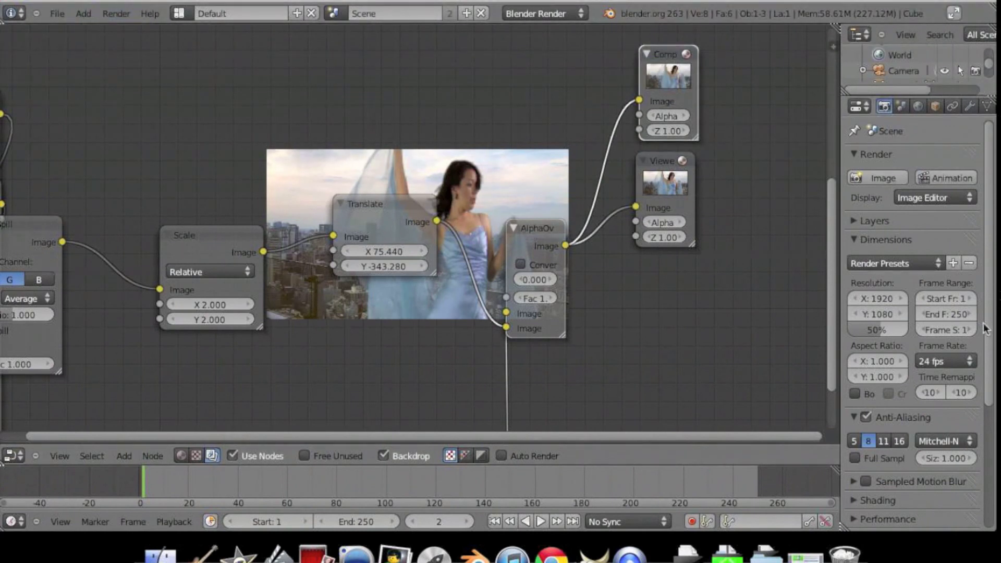
left_click_drag(923, 326, 953, 323)
scroll(880, 325, "down", 1)
scroll(905, 301, "down", 5)
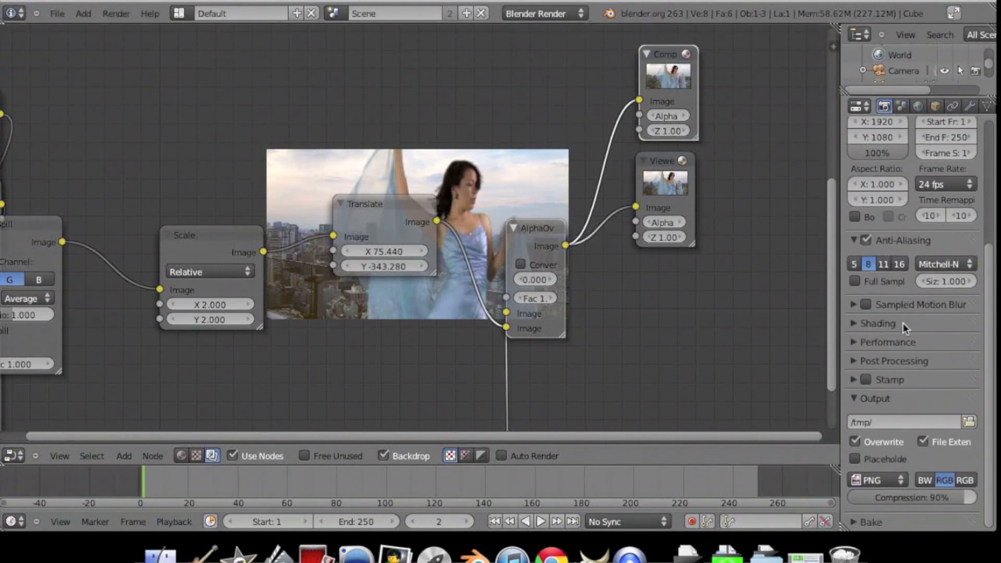
- Change the output file format from PNG to QuickTime, leaving the output folder as /tmp/
left_click(883, 477)
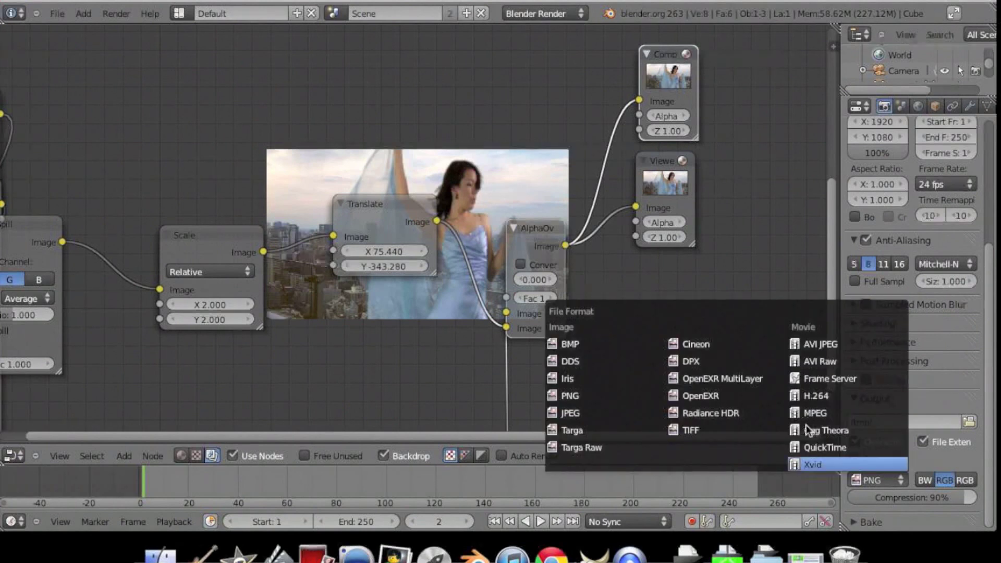
left_click(810, 447)
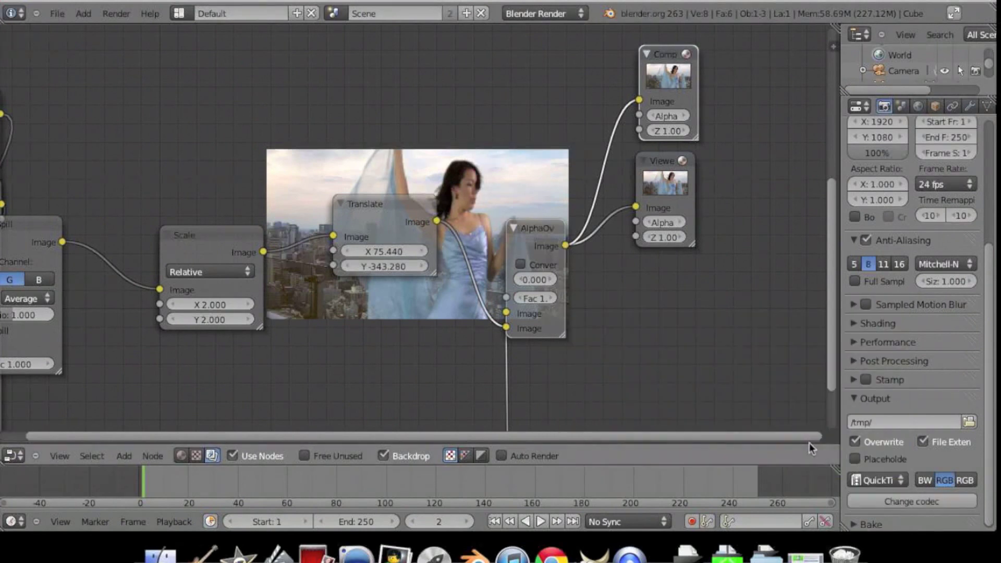
left_click(968, 422)
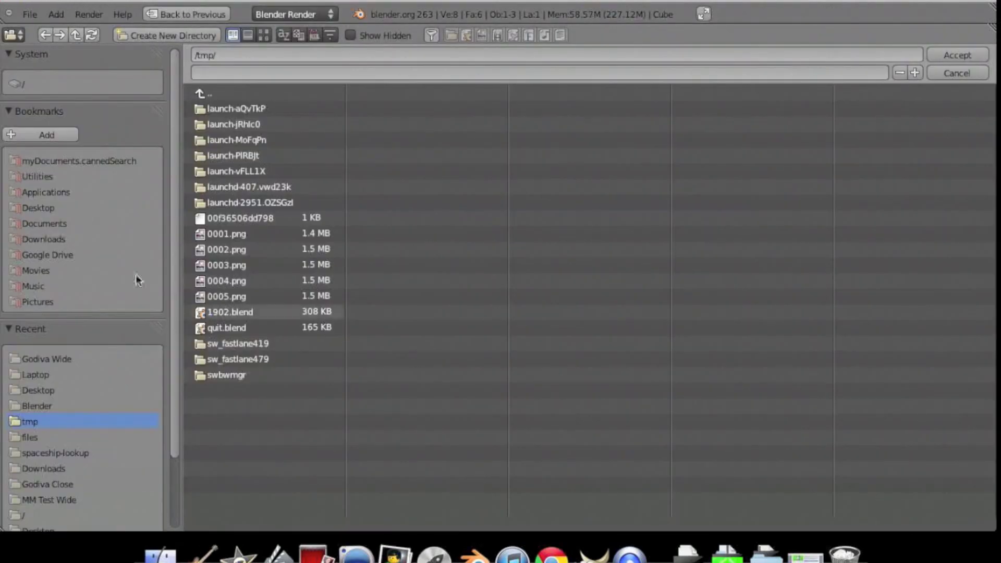
left_click(978, 75)
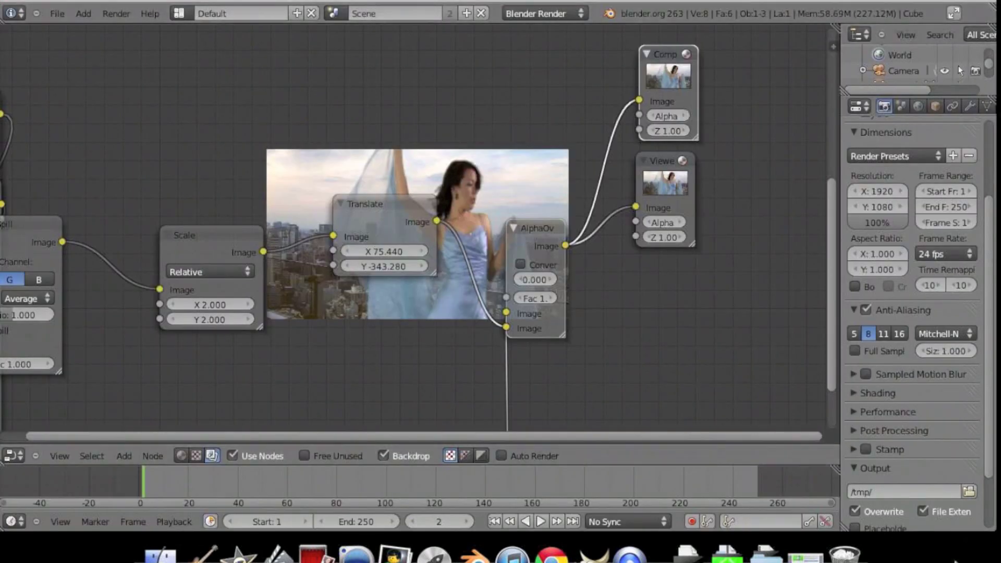
left_click(116, 13)
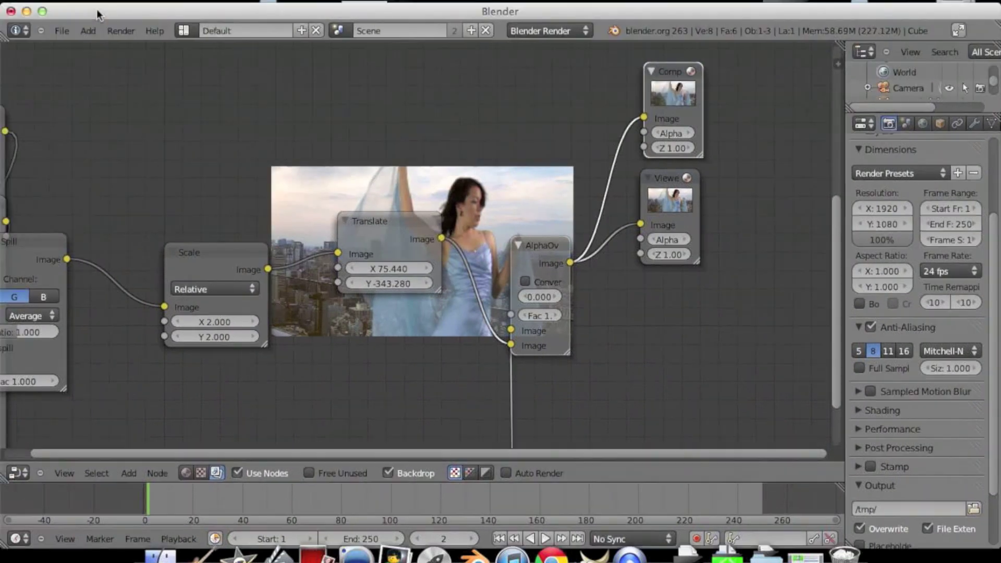
left_click_drag(96, 9, 148, 101)
left_click_drag(316, 95, 270, 1)
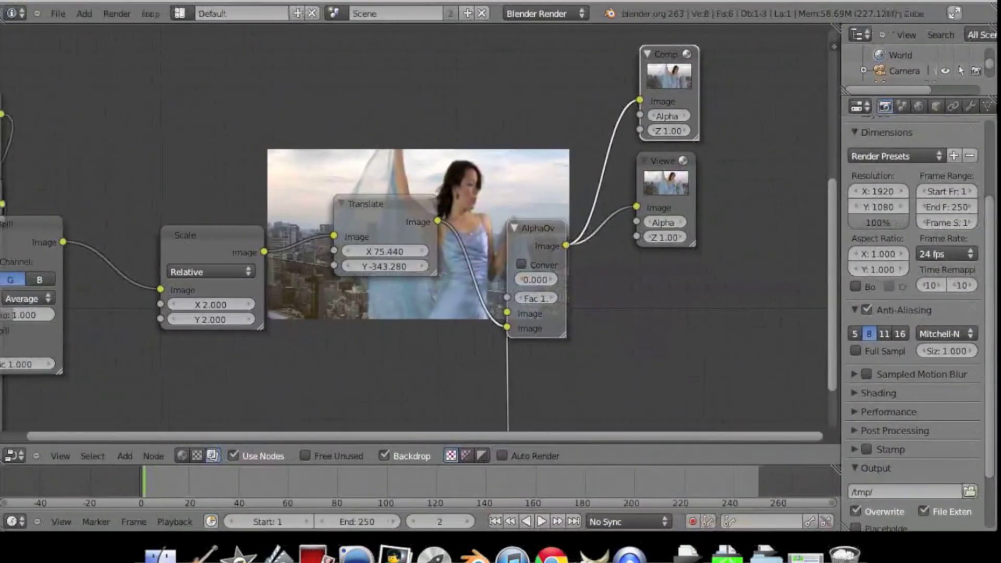